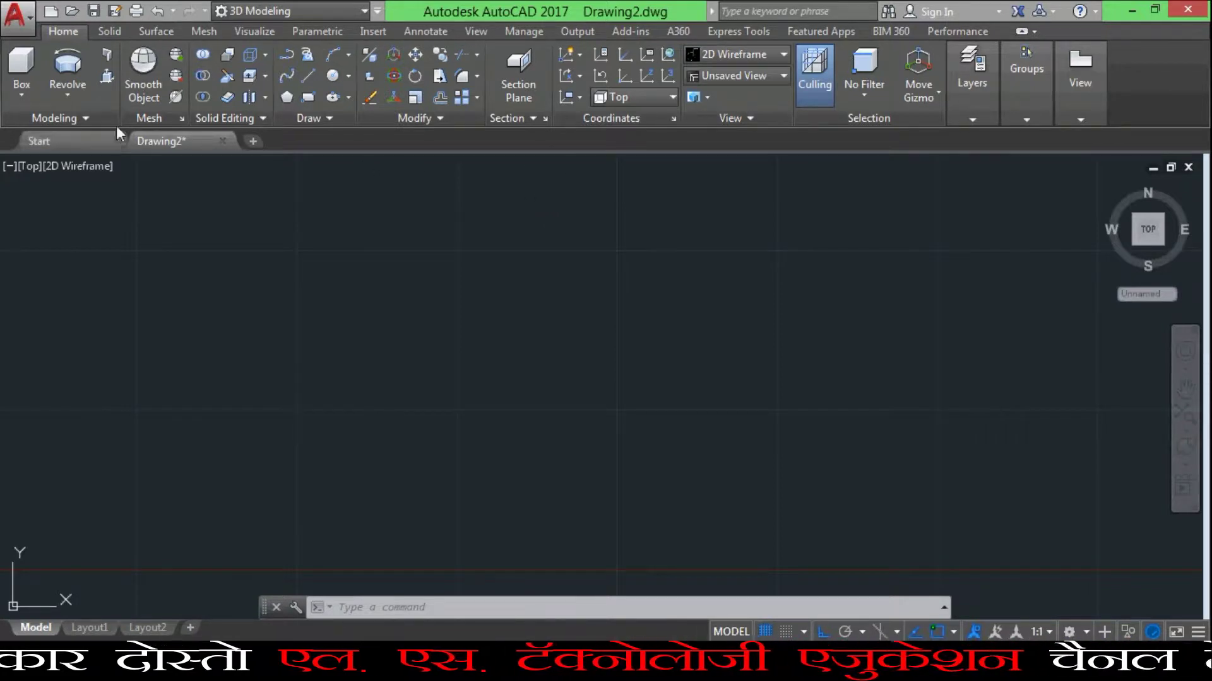
# Expand the Modeling panel's extrude, loft, revolve and sweep options, then scroll the canvas
pyautogui.click(72, 89)
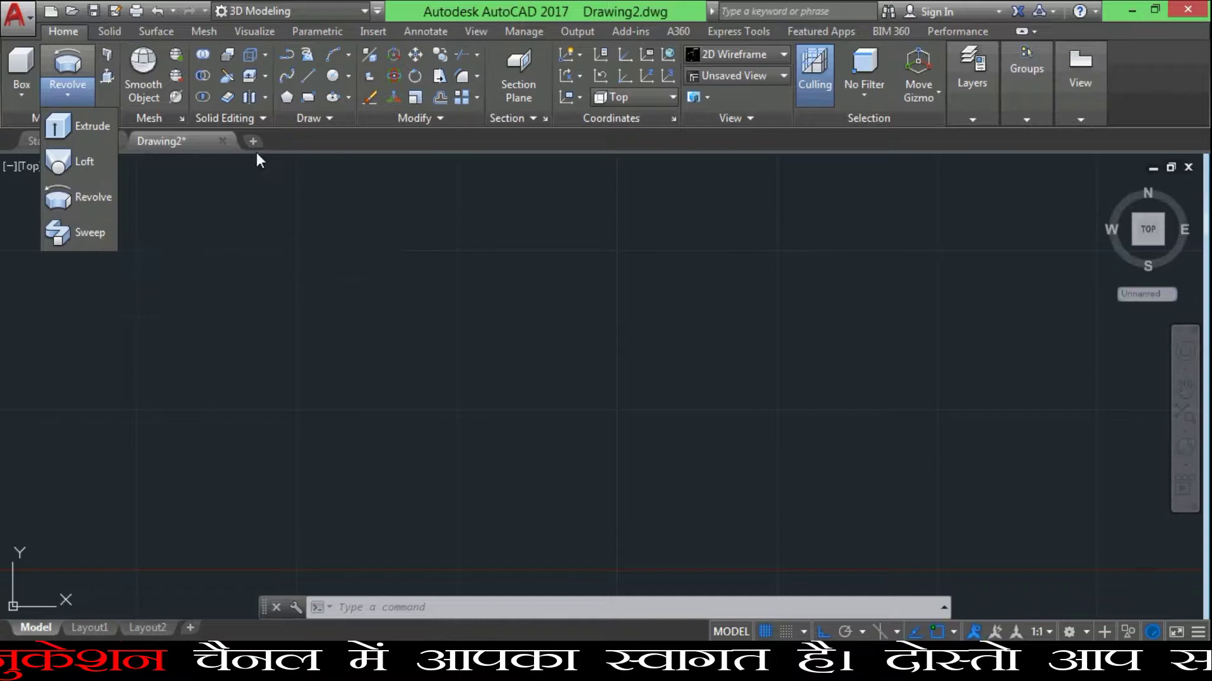
pyautogui.scroll(-3, 555, 305)
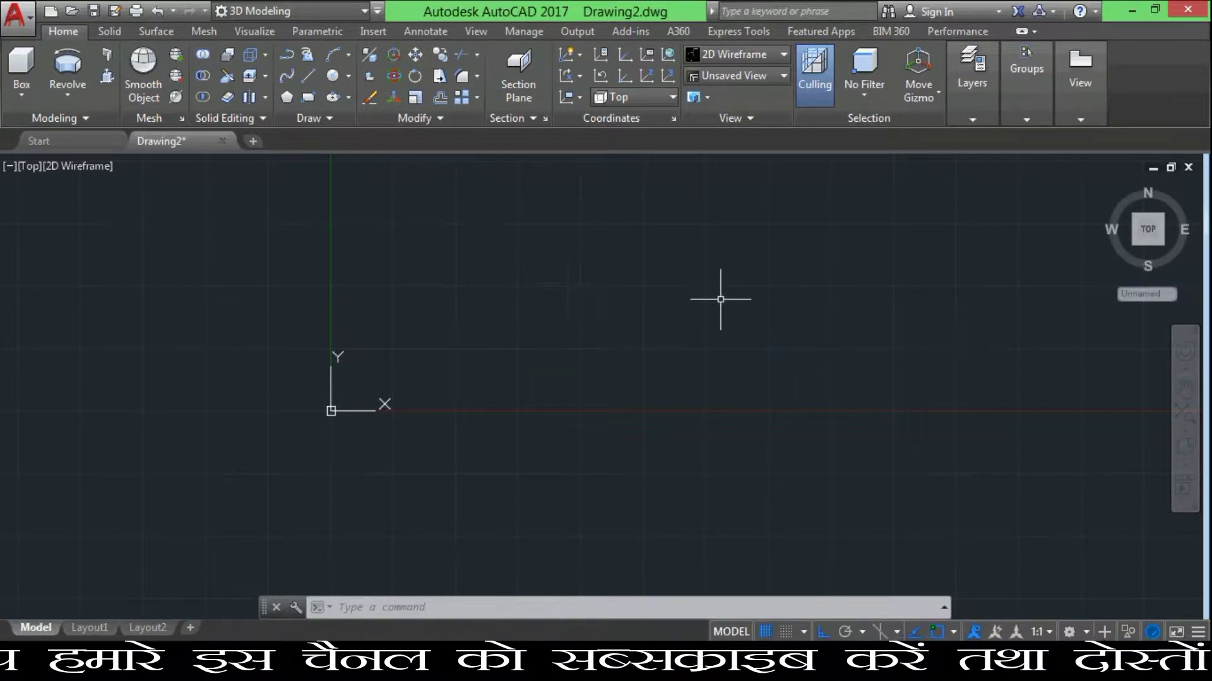
# Apply a Two: Vertical viewport layout with the VPORTS command
pyautogui.write('vports')
pyautogui.press('Return')
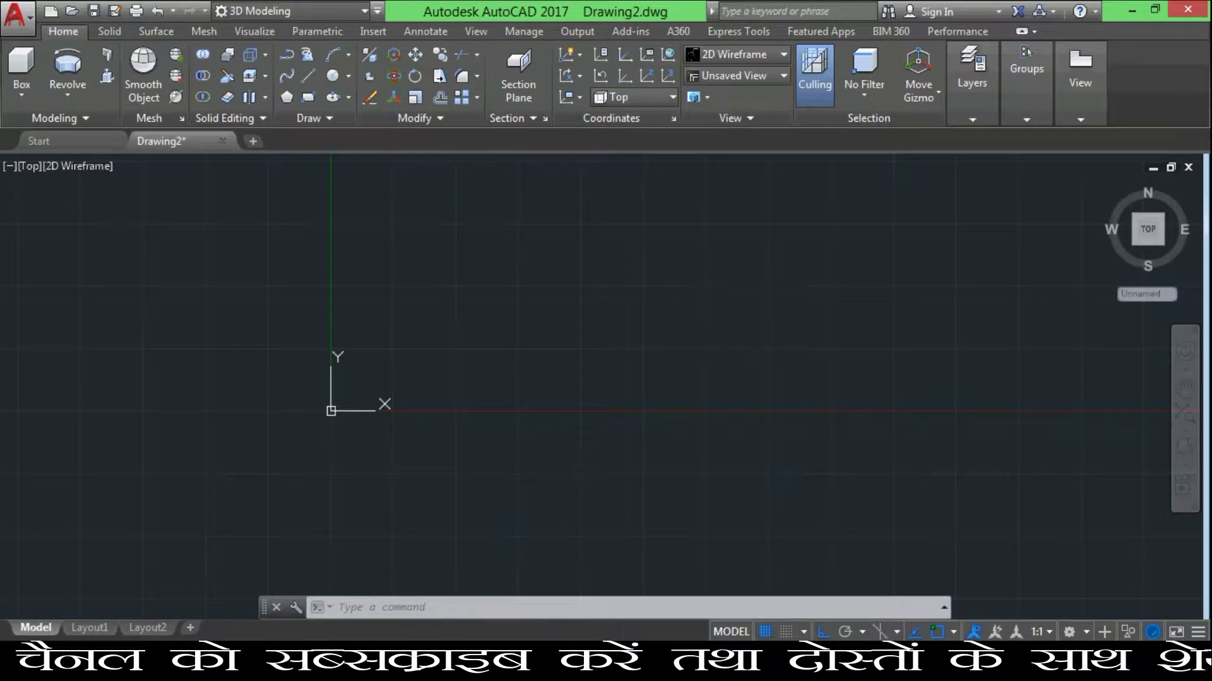
pyautogui.click(313, 290)
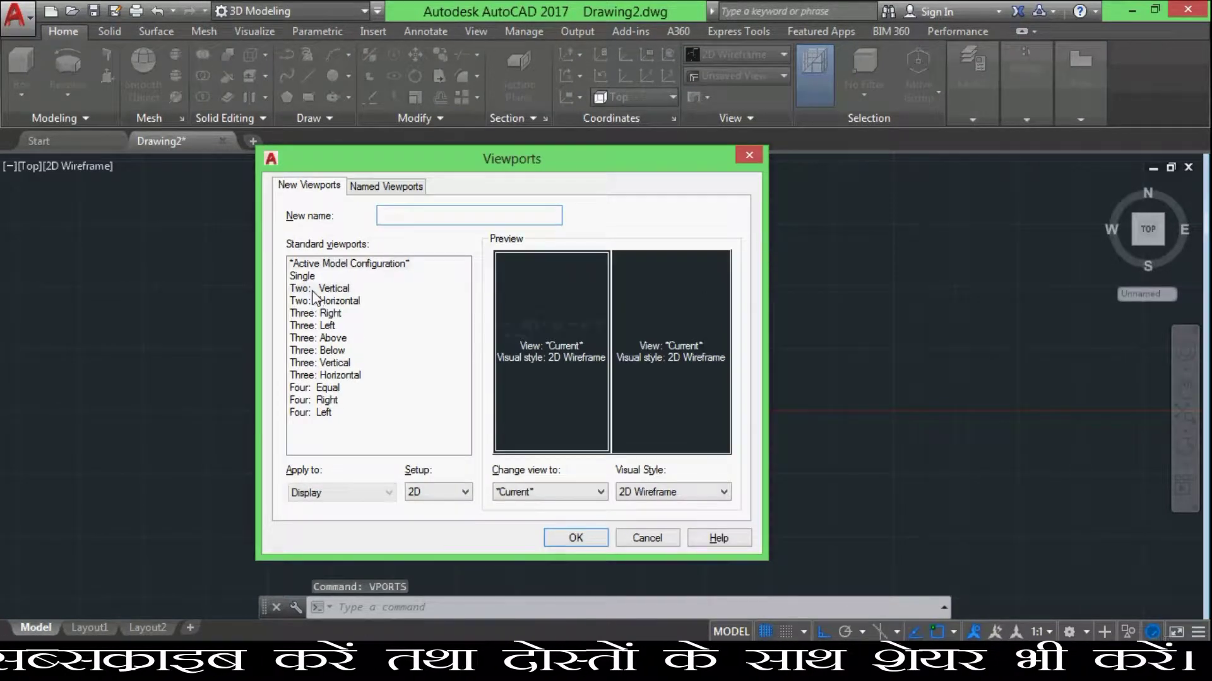
pyautogui.click(591, 535)
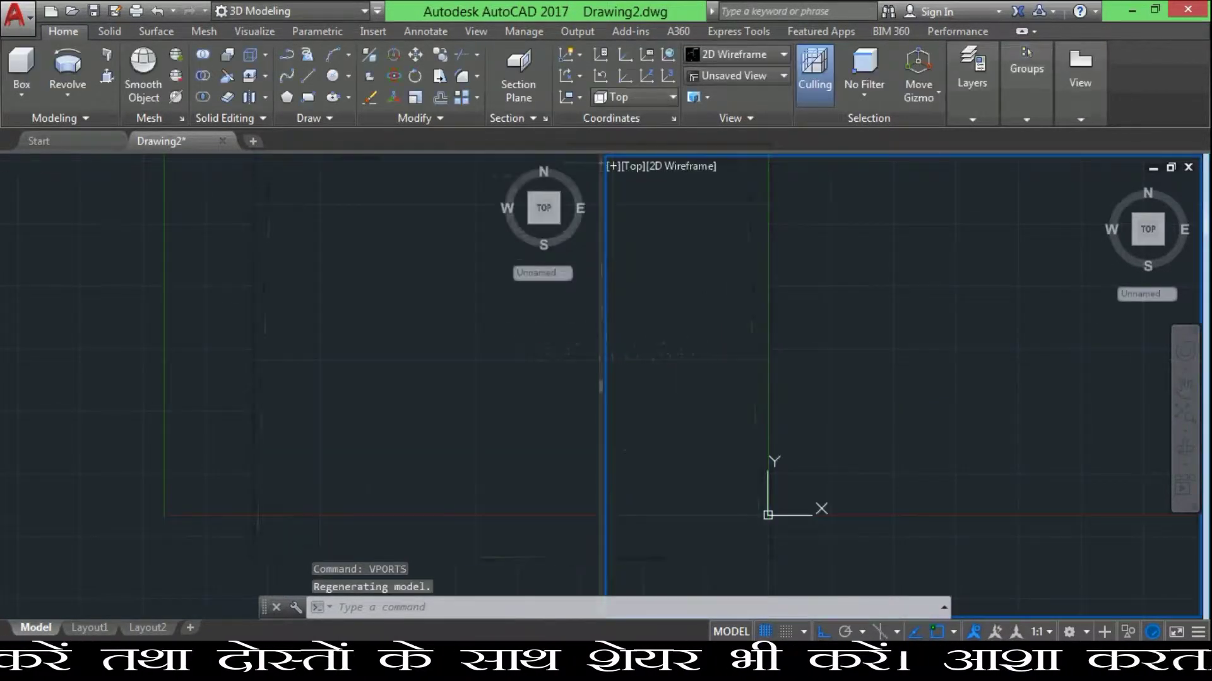
# Set the right viewport to SW Isometric with Realistic shading and pan the origin lower
pyautogui.click(635, 169)
pyautogui.click(690, 330)
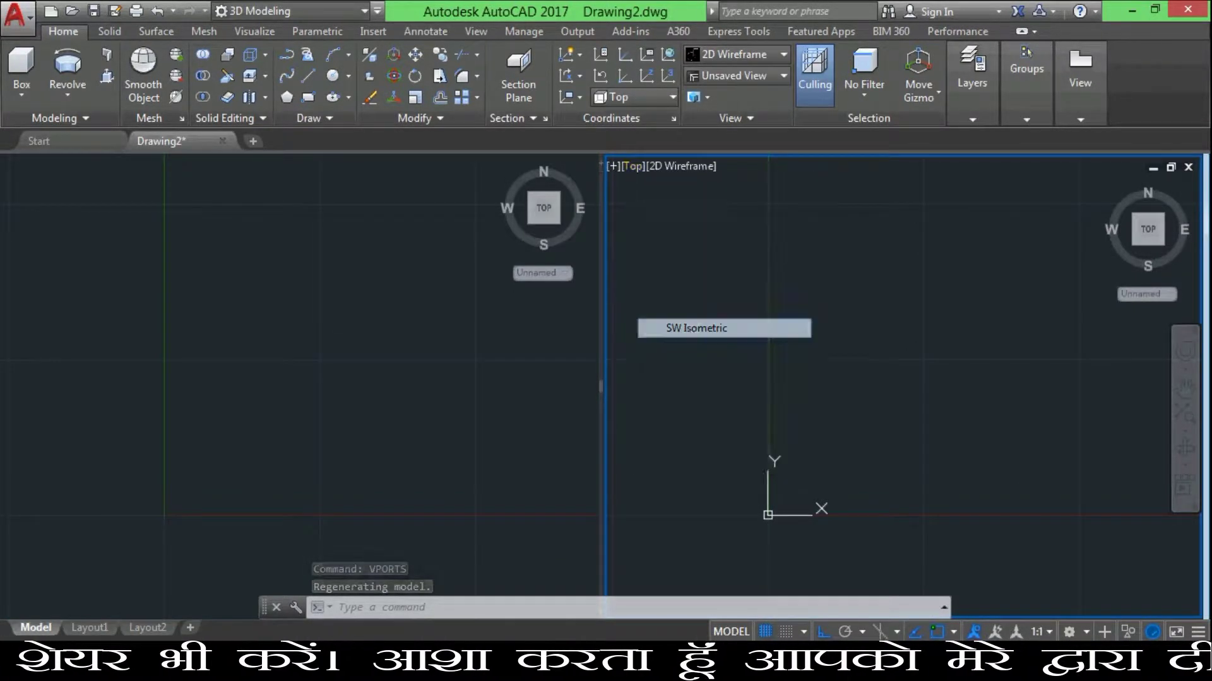
pyautogui.click(725, 165)
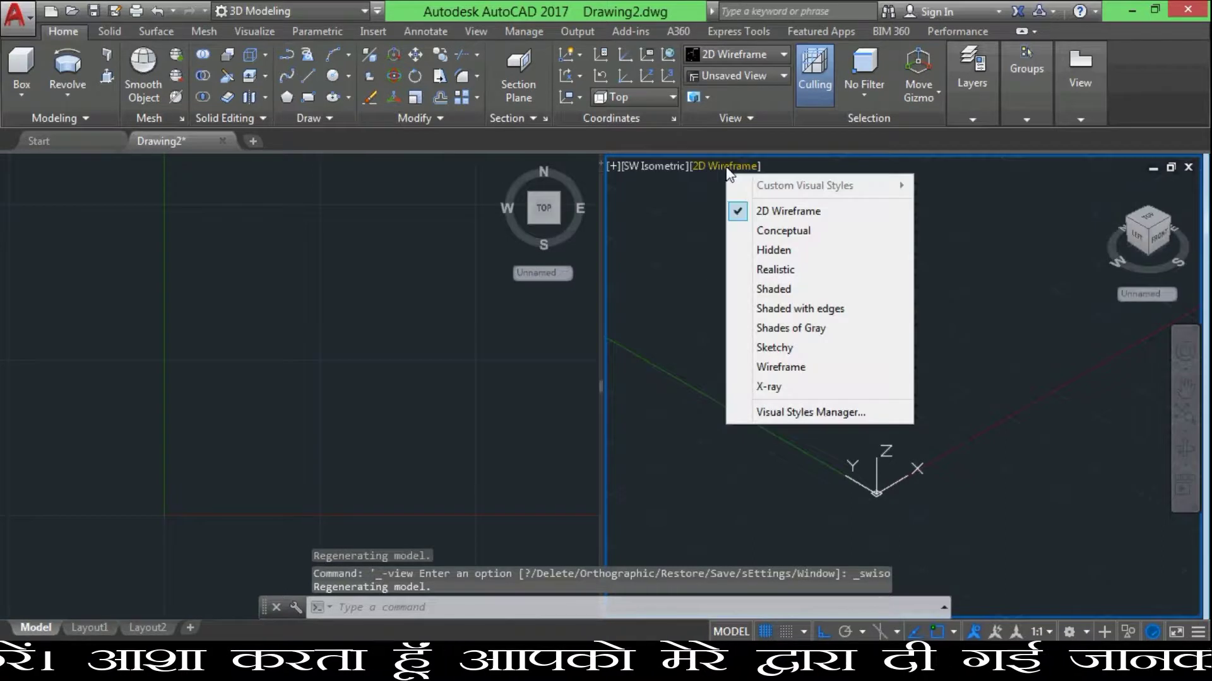
pyautogui.click(779, 270)
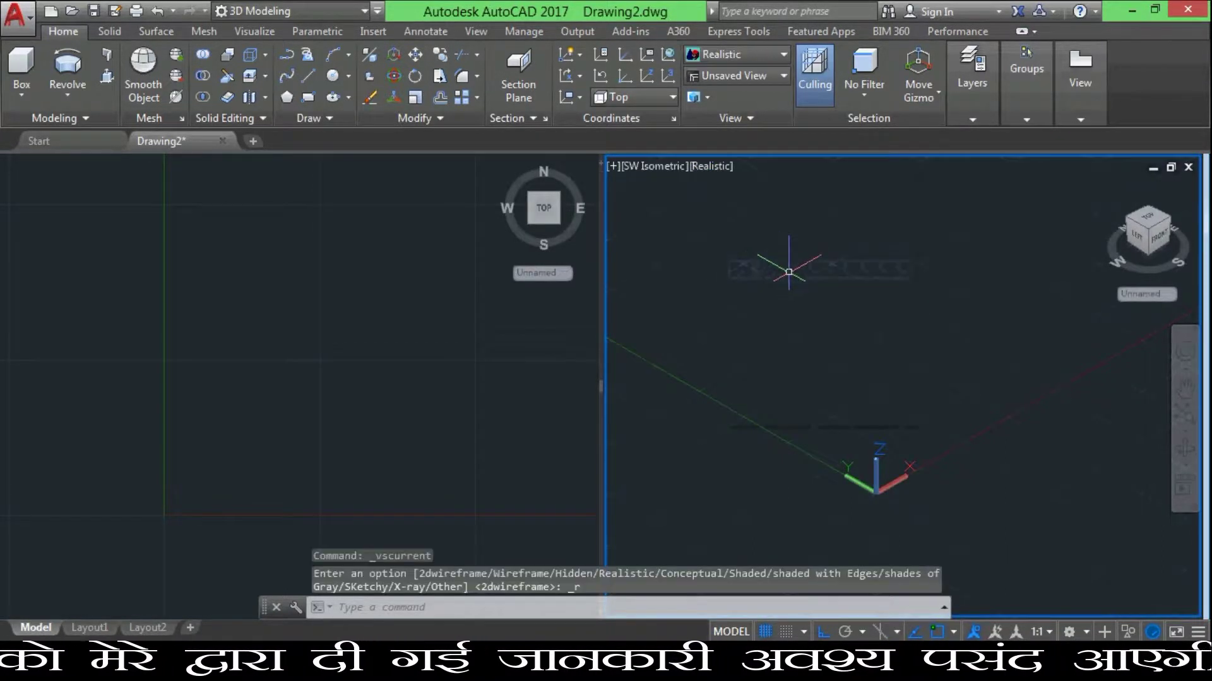
pyautogui.scroll(-4, 870, 319)
pyautogui.scroll(-1, 902, 322)
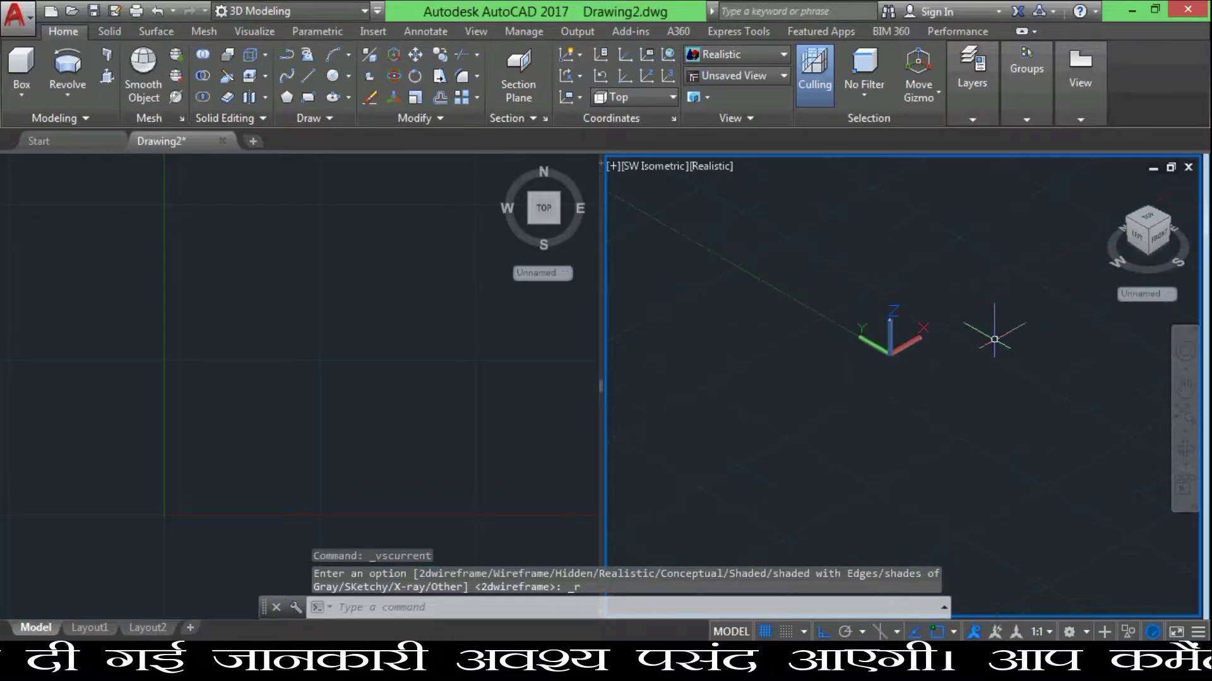
pyautogui.click(1185, 386)
pyautogui.moveTo(943, 312)
pyautogui.mouseDown()
pyautogui.moveTo(914, 454)
pyautogui.moveTo(879, 530)
pyautogui.moveTo(850, 489)
pyautogui.mouseUp()
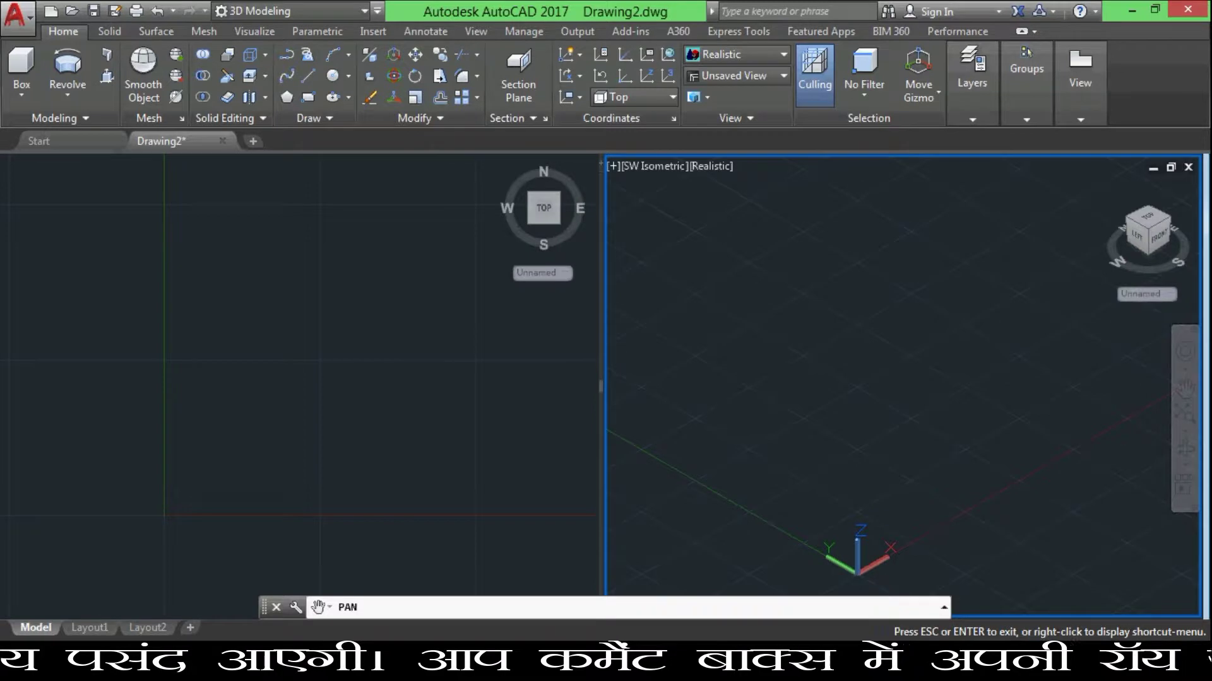
pyautogui.press('Escape')
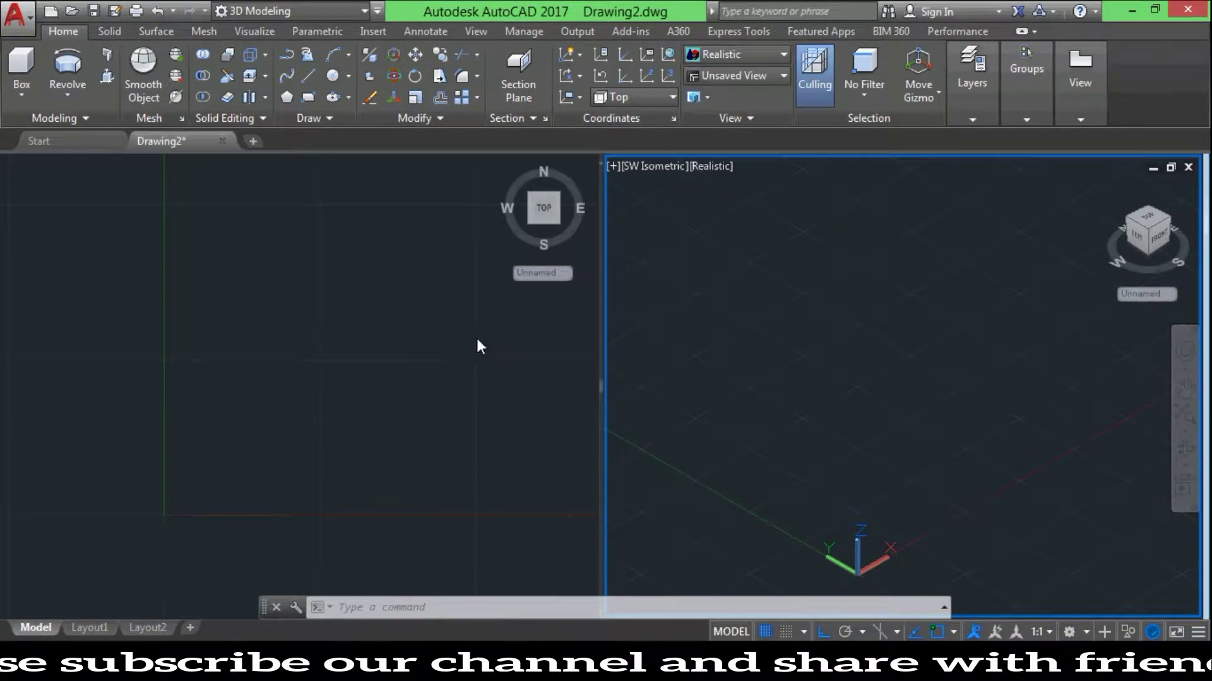
# Make the left top viewport active and pan its origin down-left
pyautogui.click(307, 77)
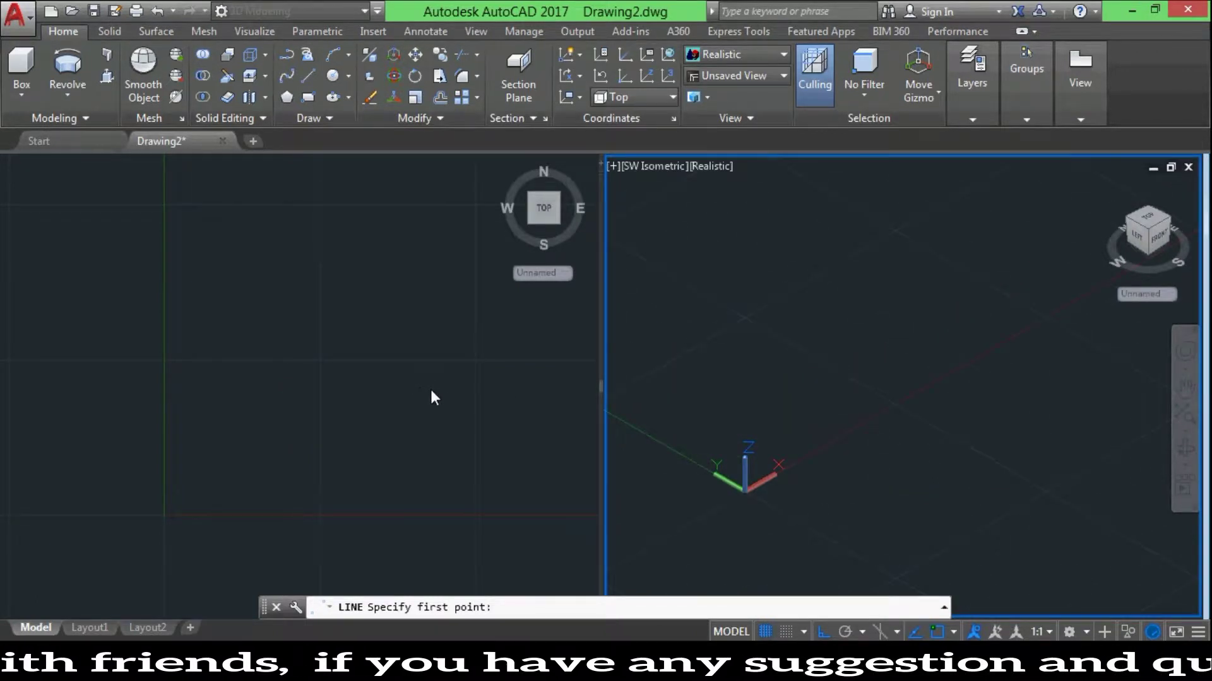
pyautogui.press('Escape')
pyautogui.click(389, 366)
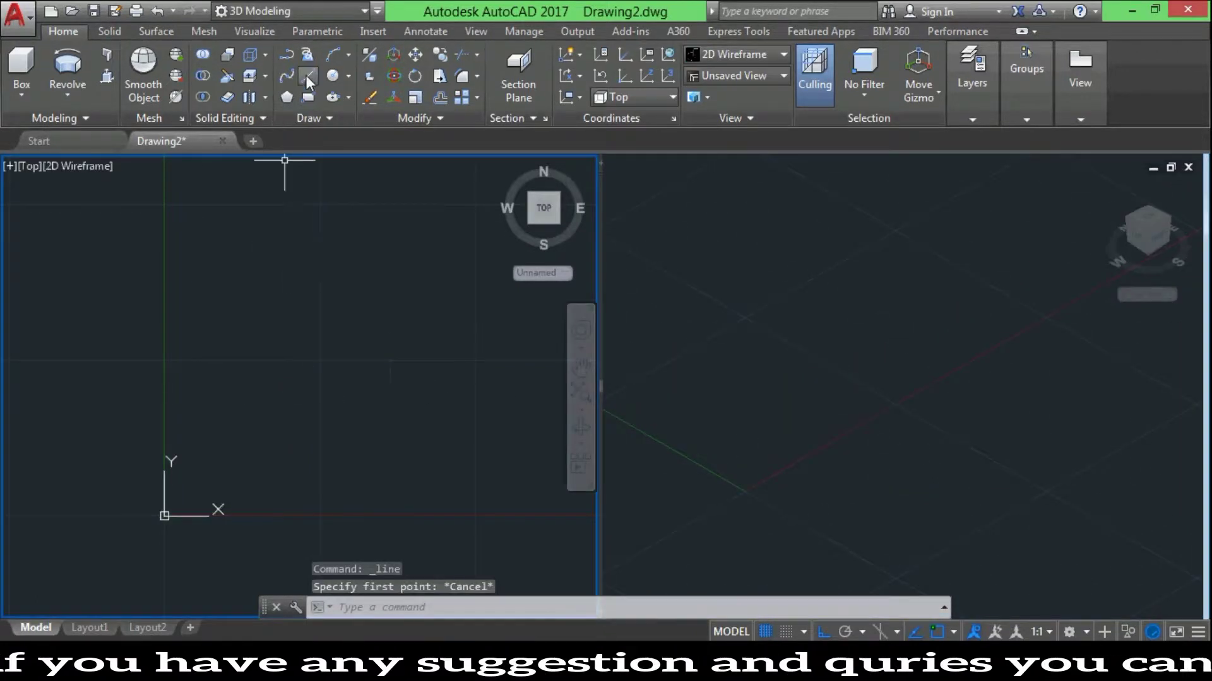
pyautogui.click(307, 76)
pyautogui.scroll(-4, 297, 267)
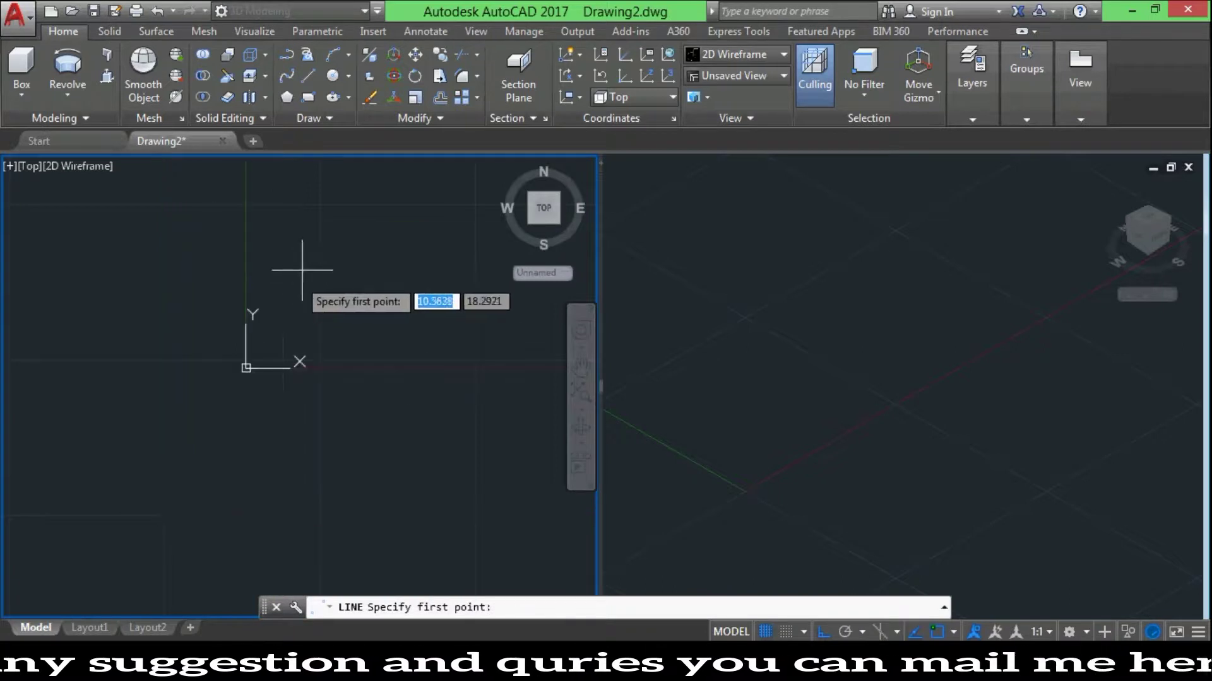
pyautogui.click(580, 366)
pyautogui.moveTo(378, 303)
pyautogui.mouseDown()
pyautogui.moveTo(278, 477)
pyautogui.moveTo(201, 503)
pyautogui.mouseUp()
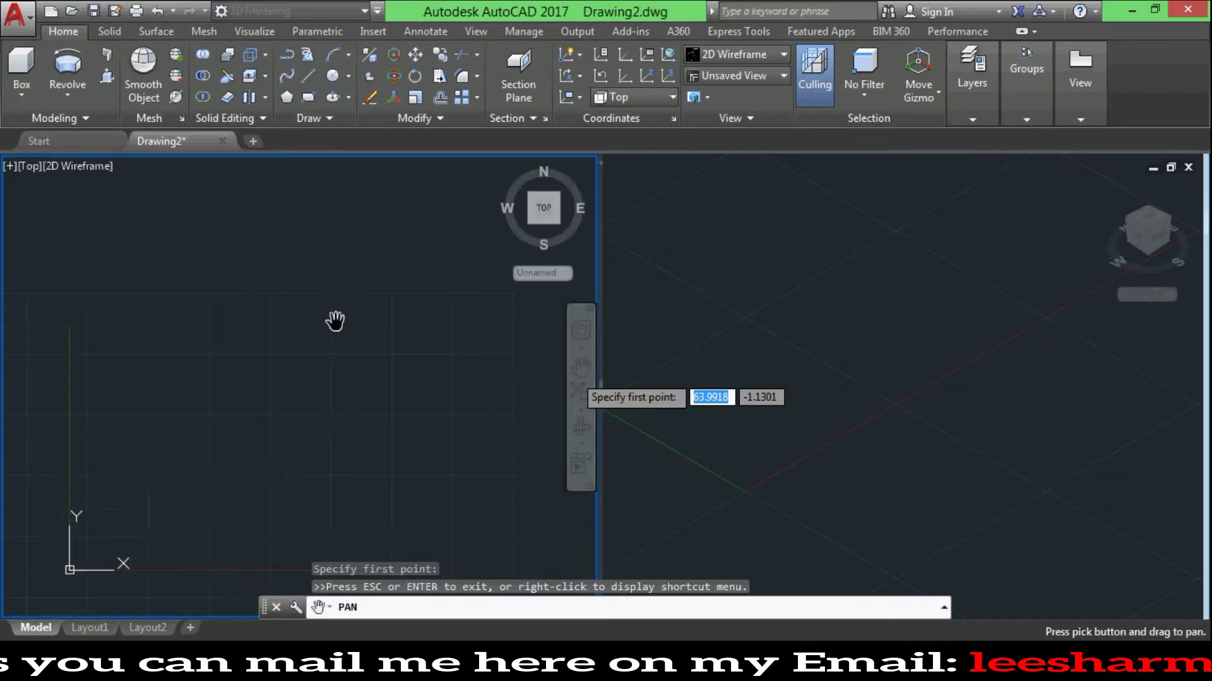
pyautogui.press('Escape')
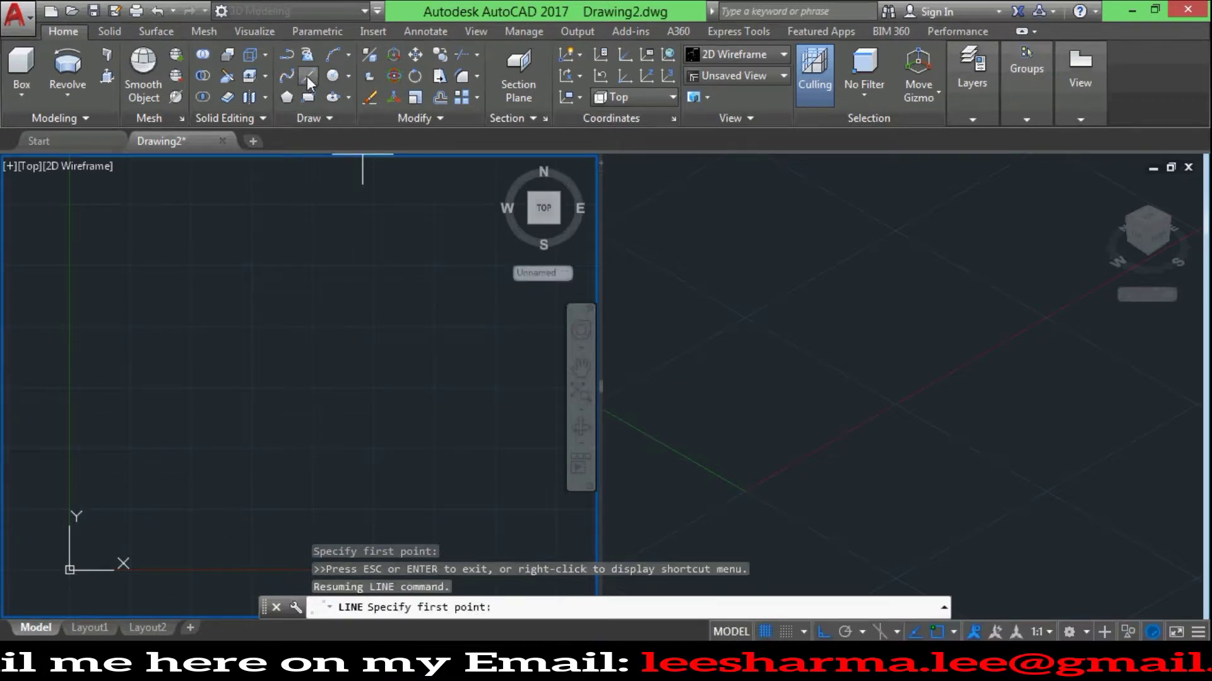
# Draw the first two parallel vertical lines of matching height in the top view
pyautogui.click(308, 75)
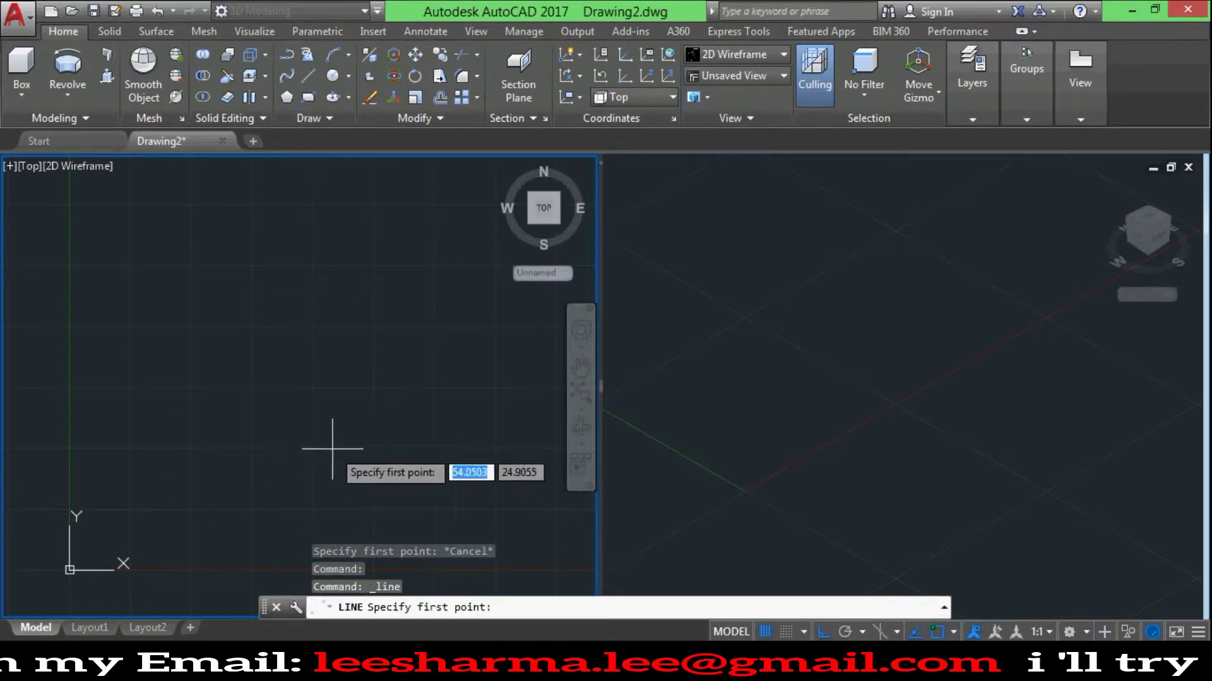
pyautogui.click(366, 449)
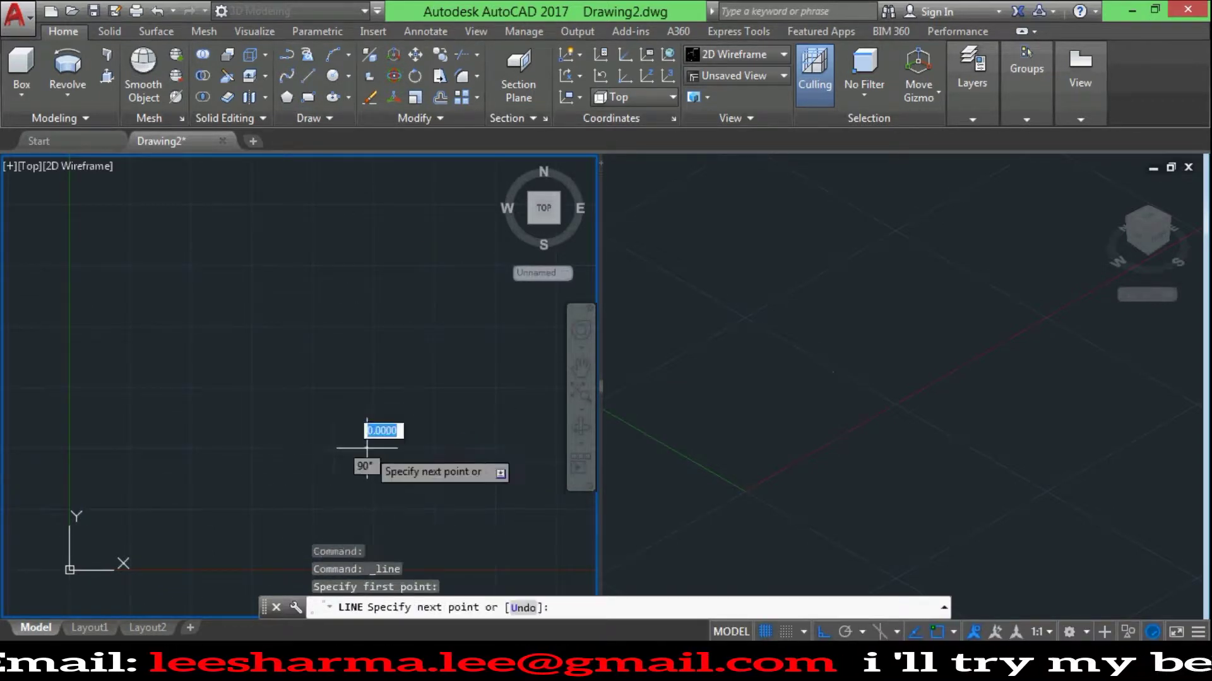
pyautogui.click(368, 267)
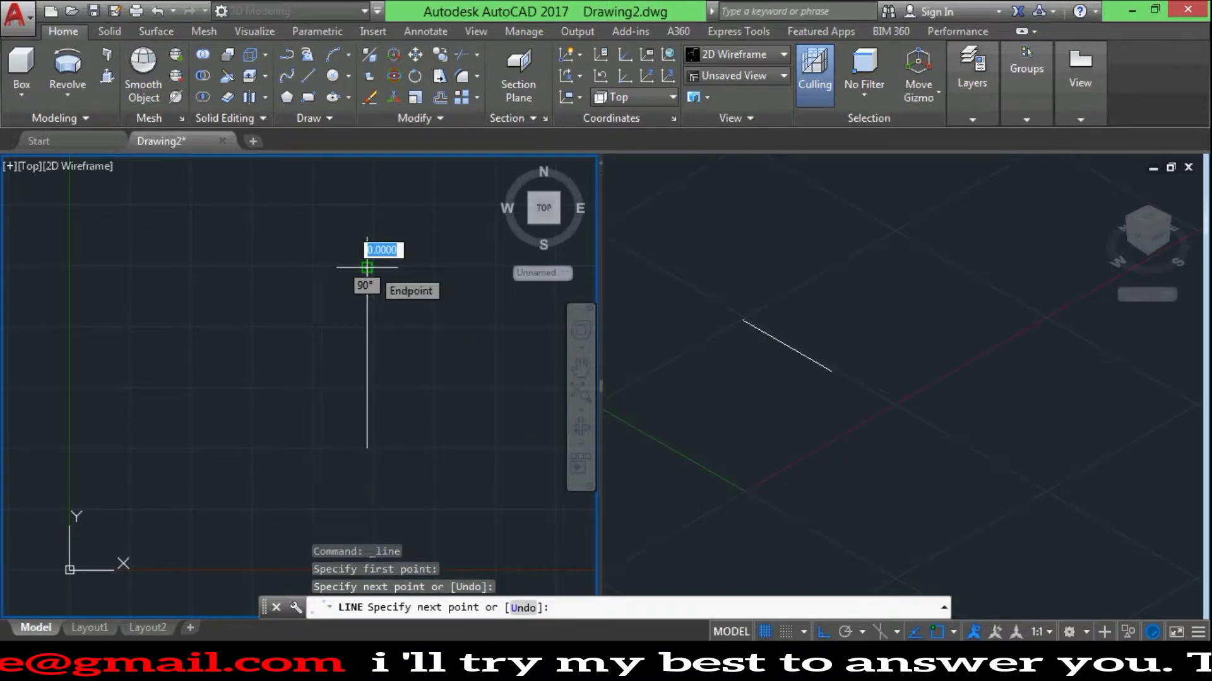
pyautogui.press('Return')
pyautogui.press('Return')
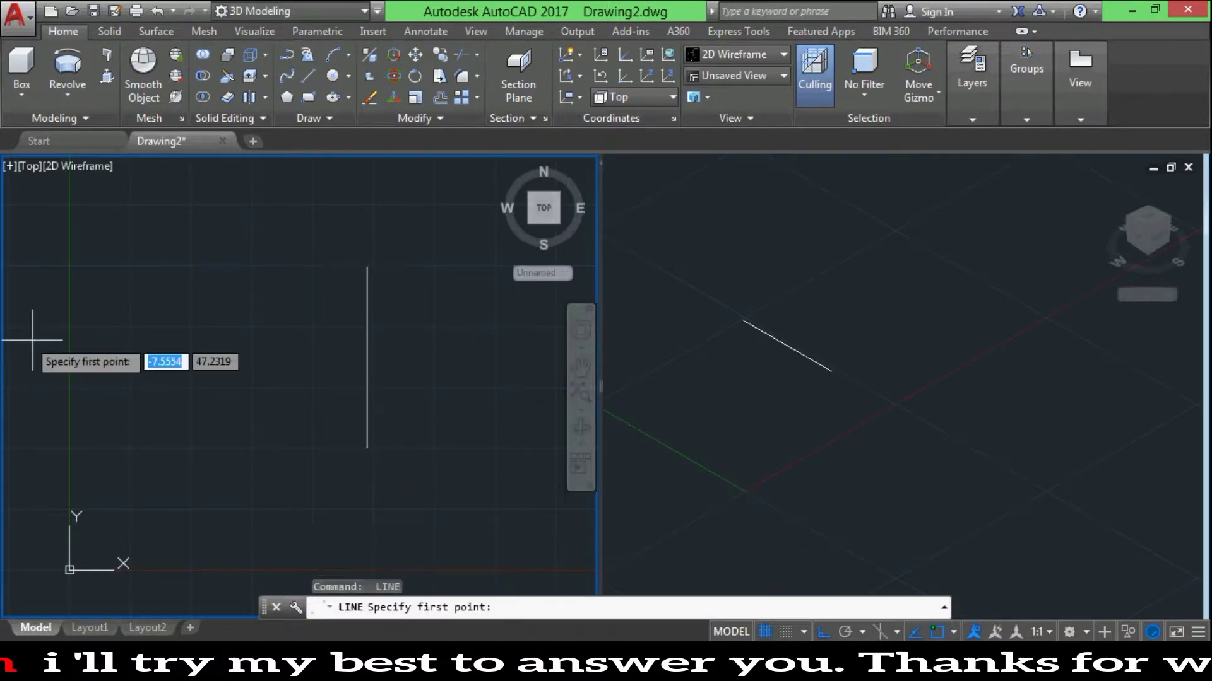
pyautogui.click(188, 441)
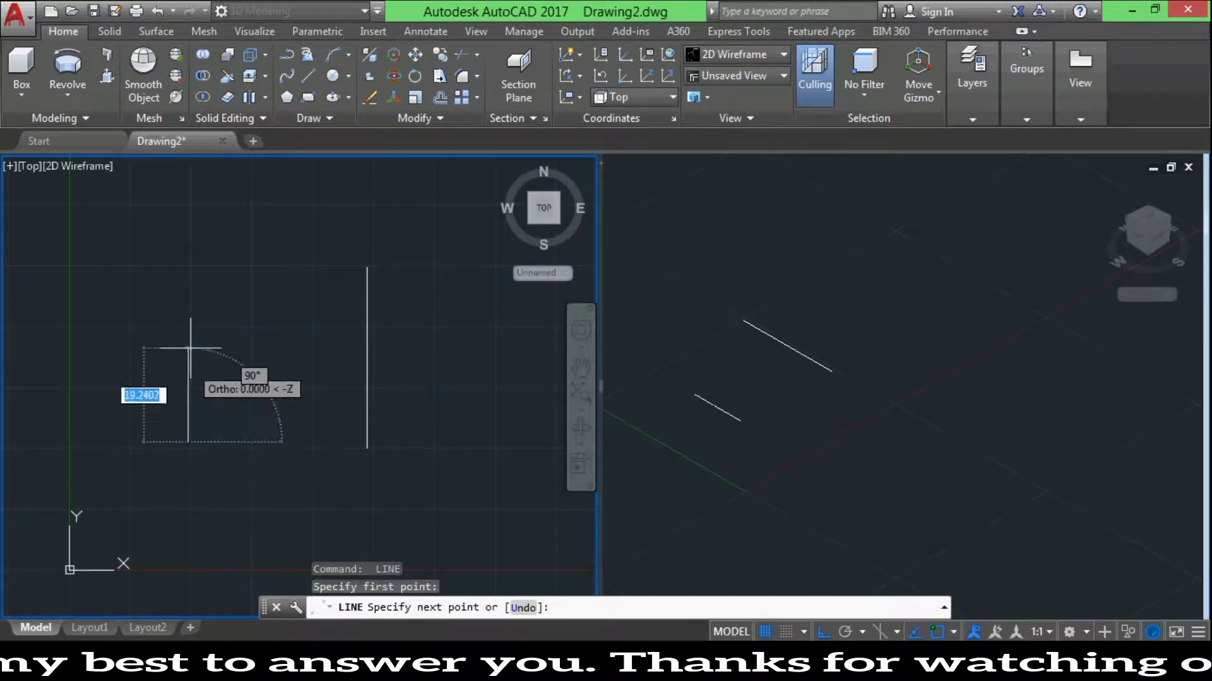
pyautogui.click(188, 266)
pyautogui.press('Return')
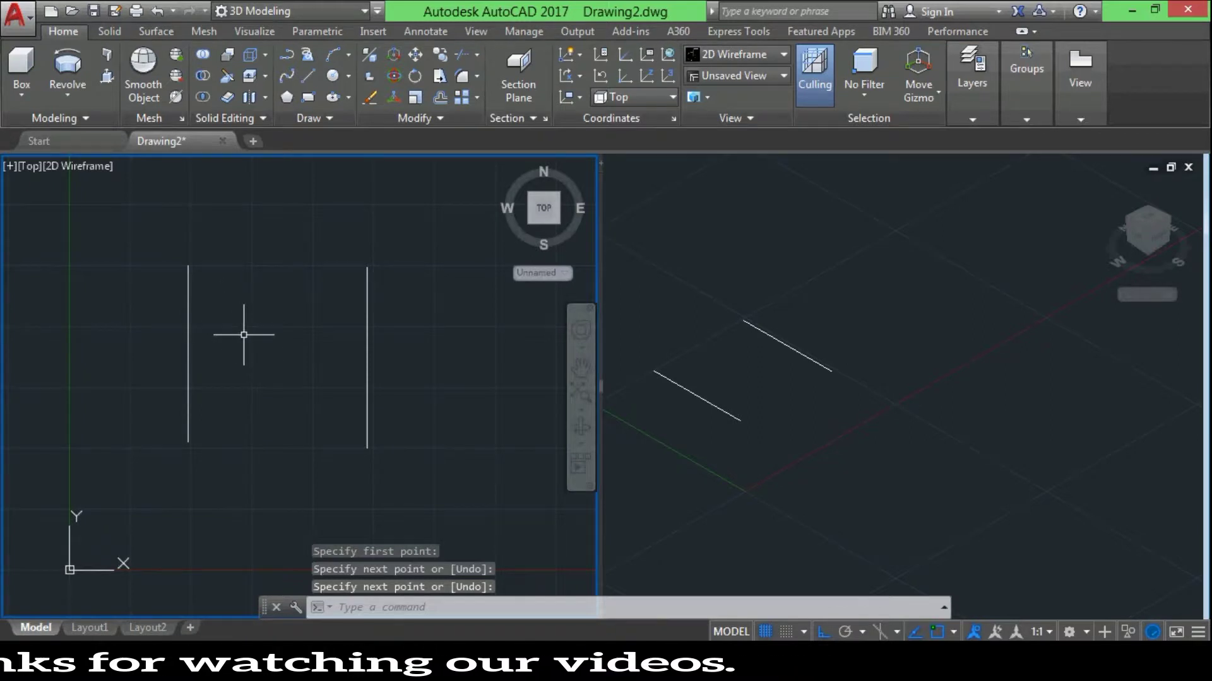
# Draw a third parallel vertical line using the LINE command
pyautogui.scroll(-2, 244, 335)
pyautogui.scroll(-2, 276, 360)
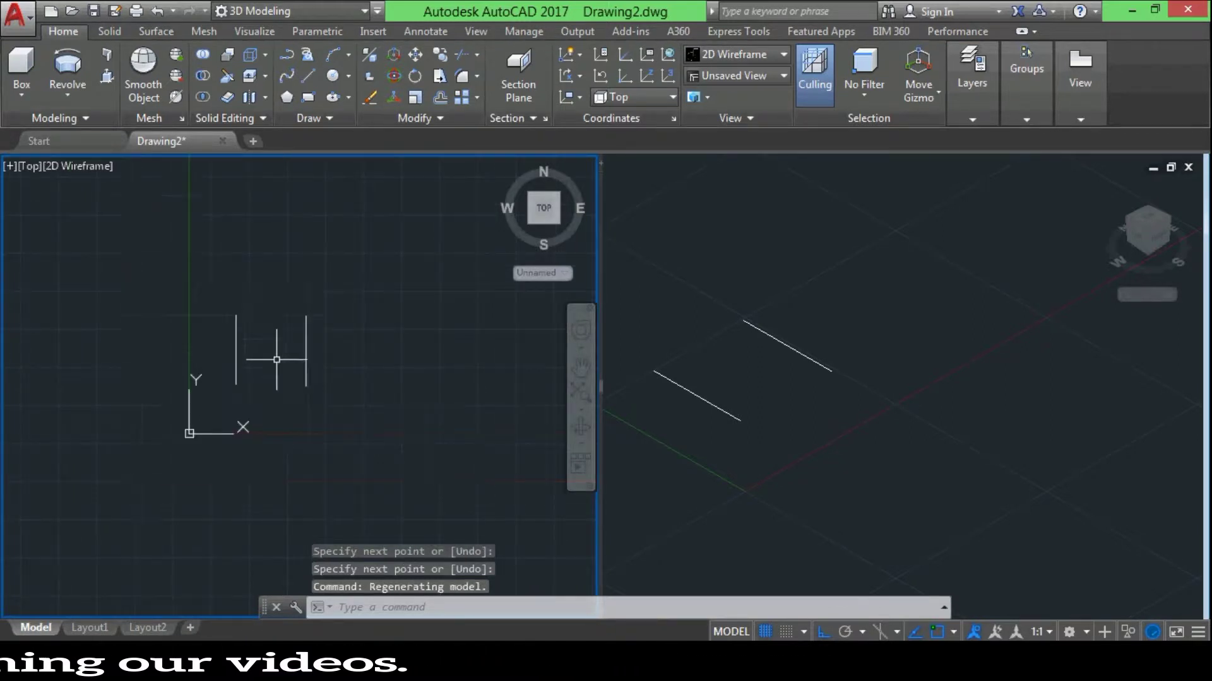
pyautogui.scroll(2, 394, 348)
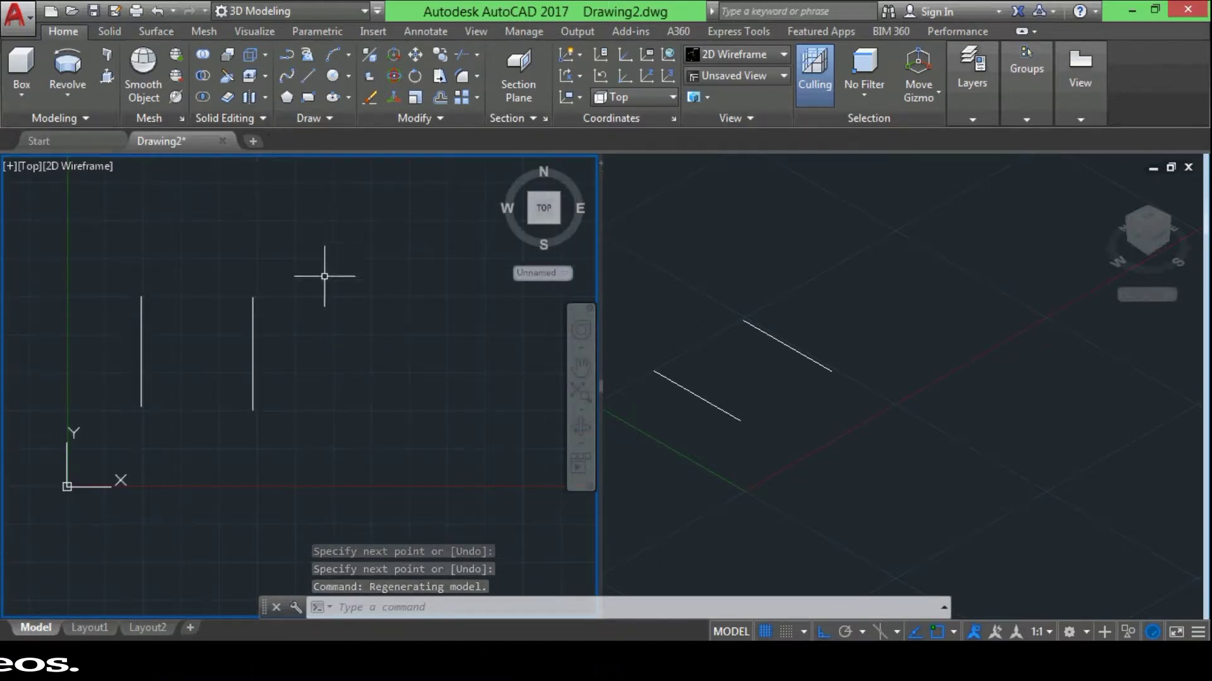
pyautogui.write('line')
pyautogui.press('Return')
pyautogui.click(379, 408)
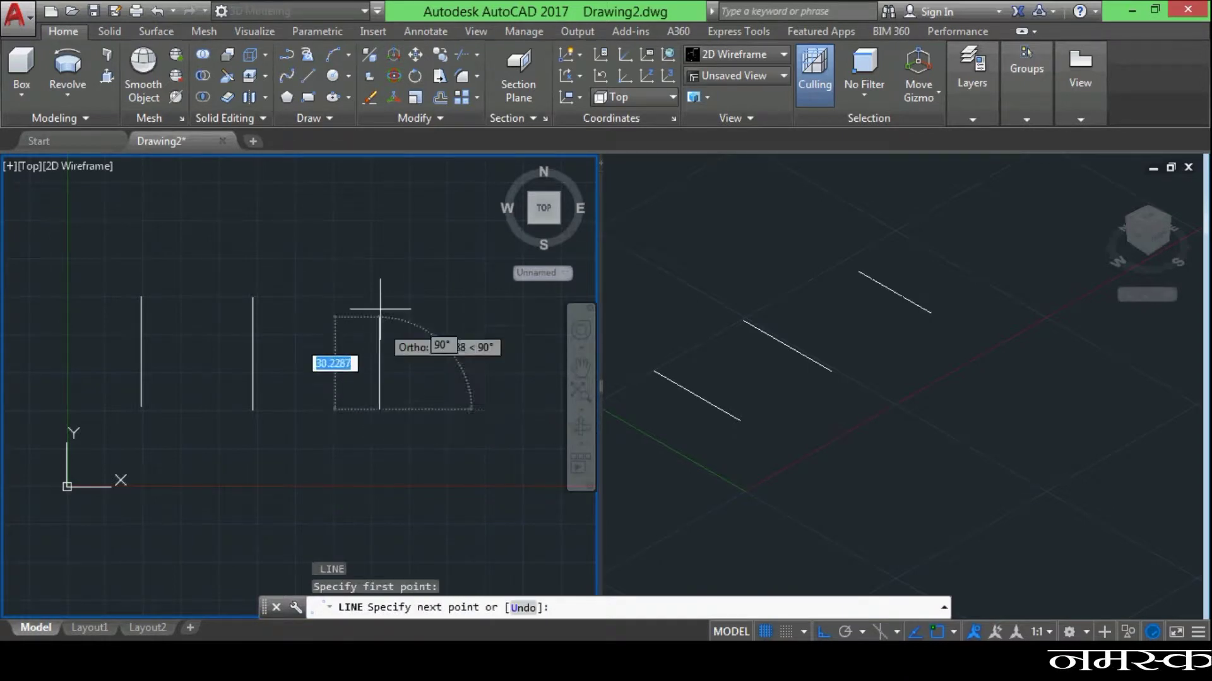
pyautogui.click(380, 291)
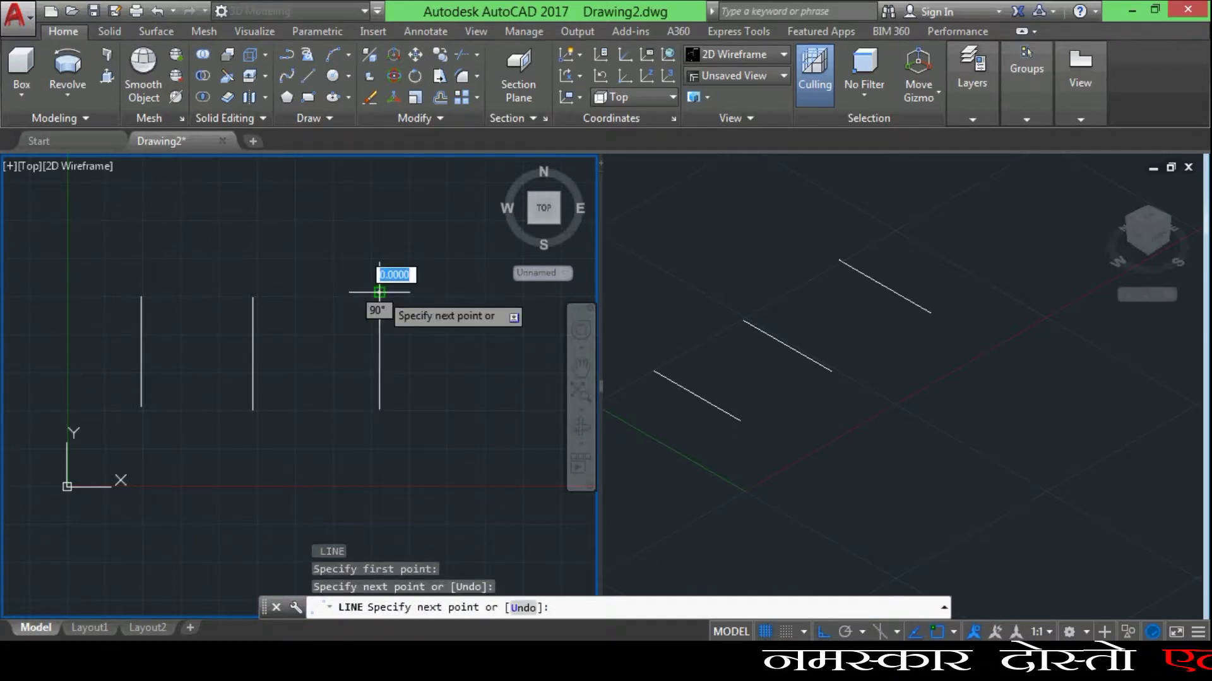
pyautogui.press('Escape')
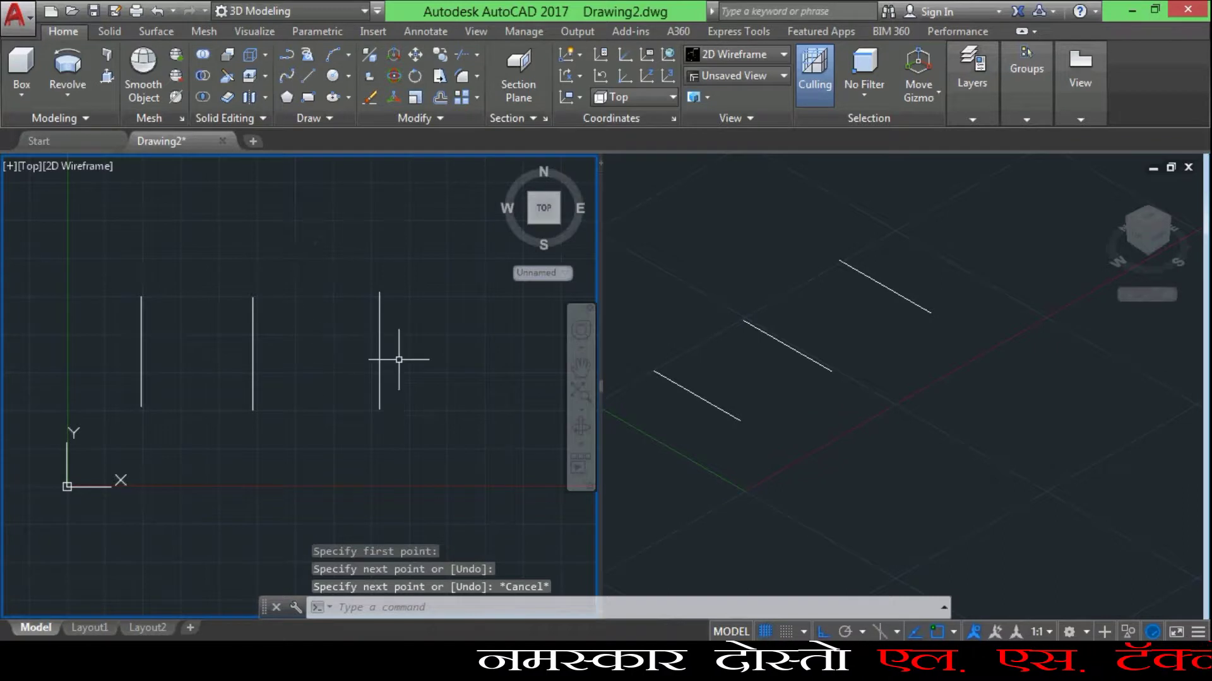
# Draw a shorter vertical line straight down beside the middle line, then end the command
pyautogui.scroll(2, 297, 365)
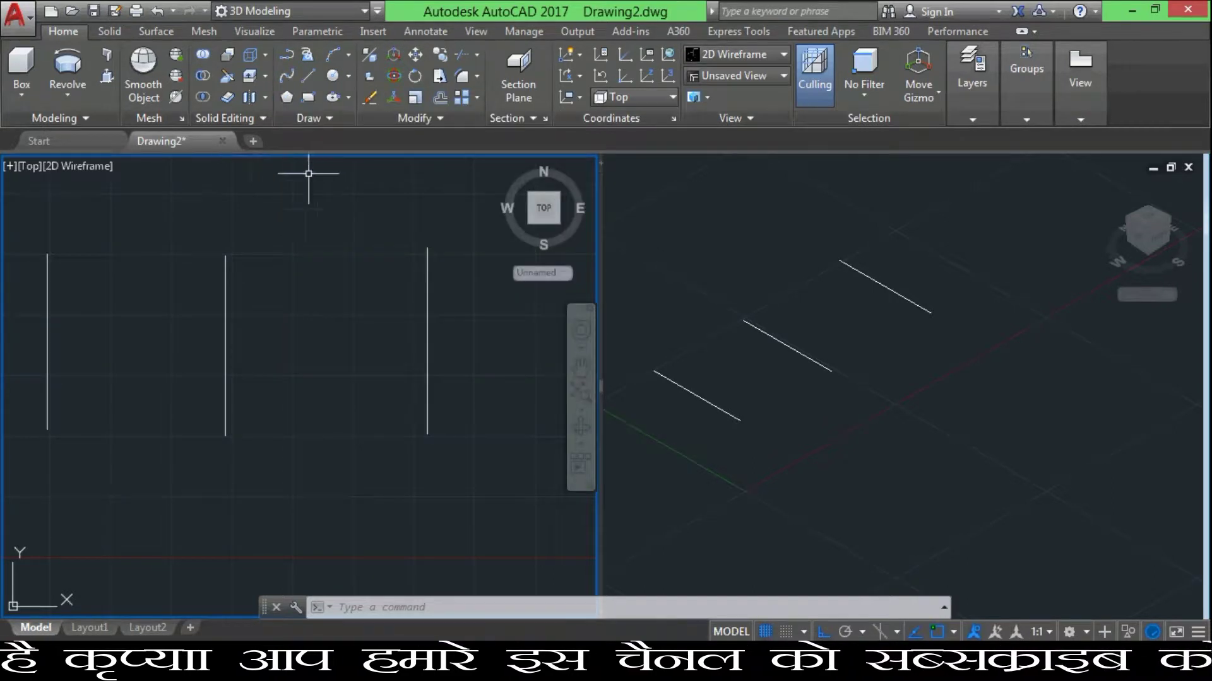
pyautogui.moveTo(287, 76)
pyautogui.click(306, 77)
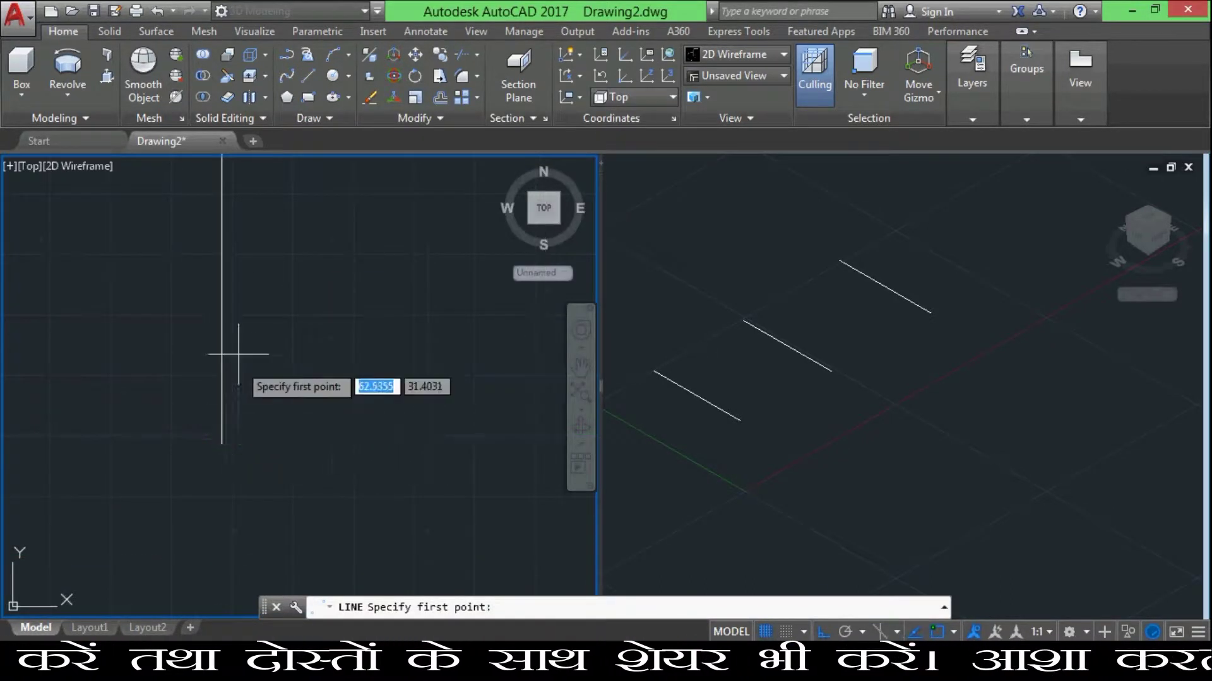
pyautogui.scroll(-3, 247, 253)
pyautogui.scroll(4, 246, 238)
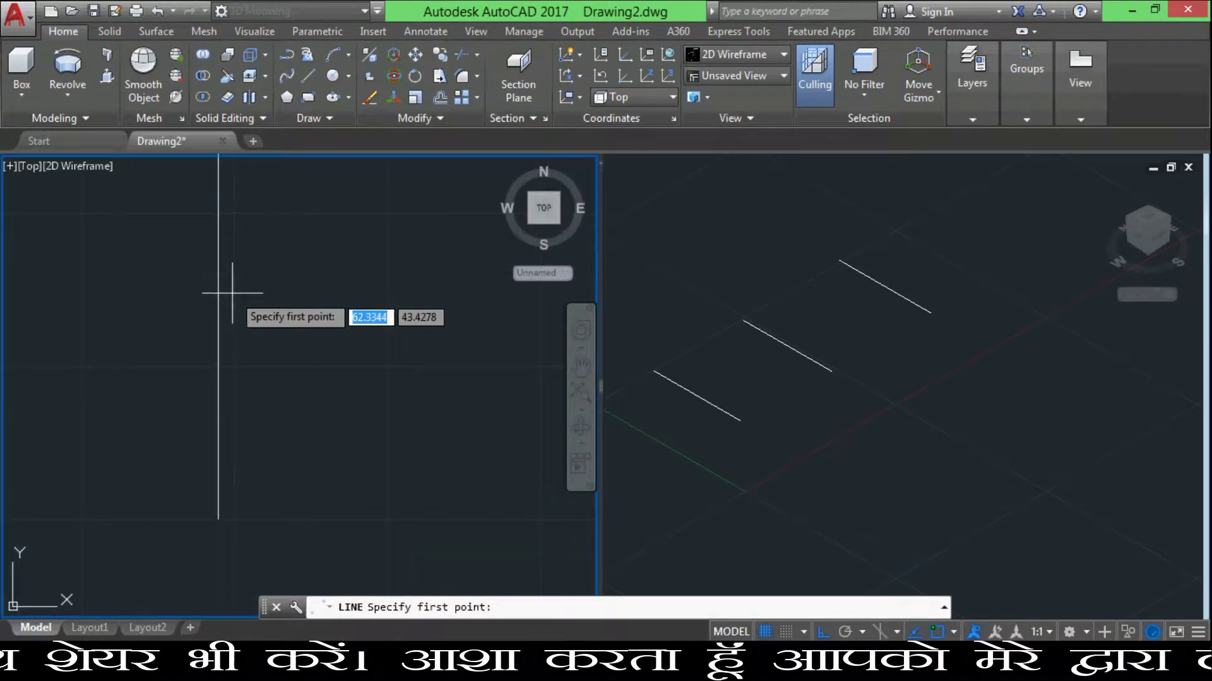
pyautogui.click(227, 291)
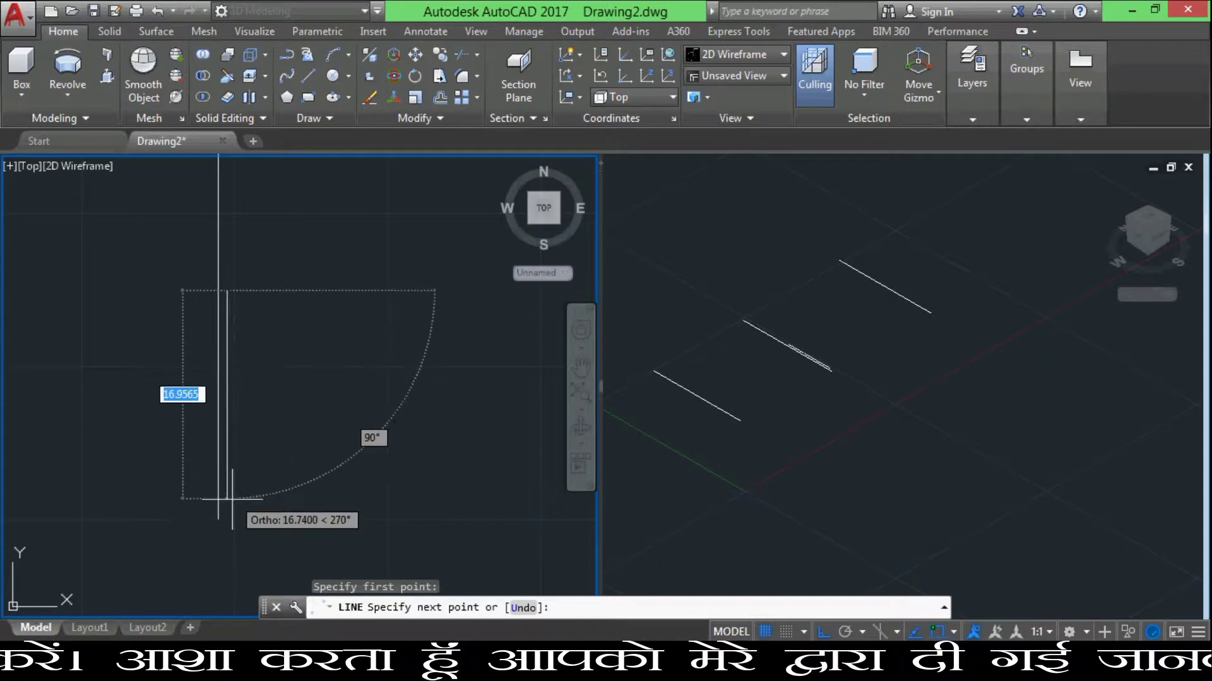
pyautogui.click(227, 504)
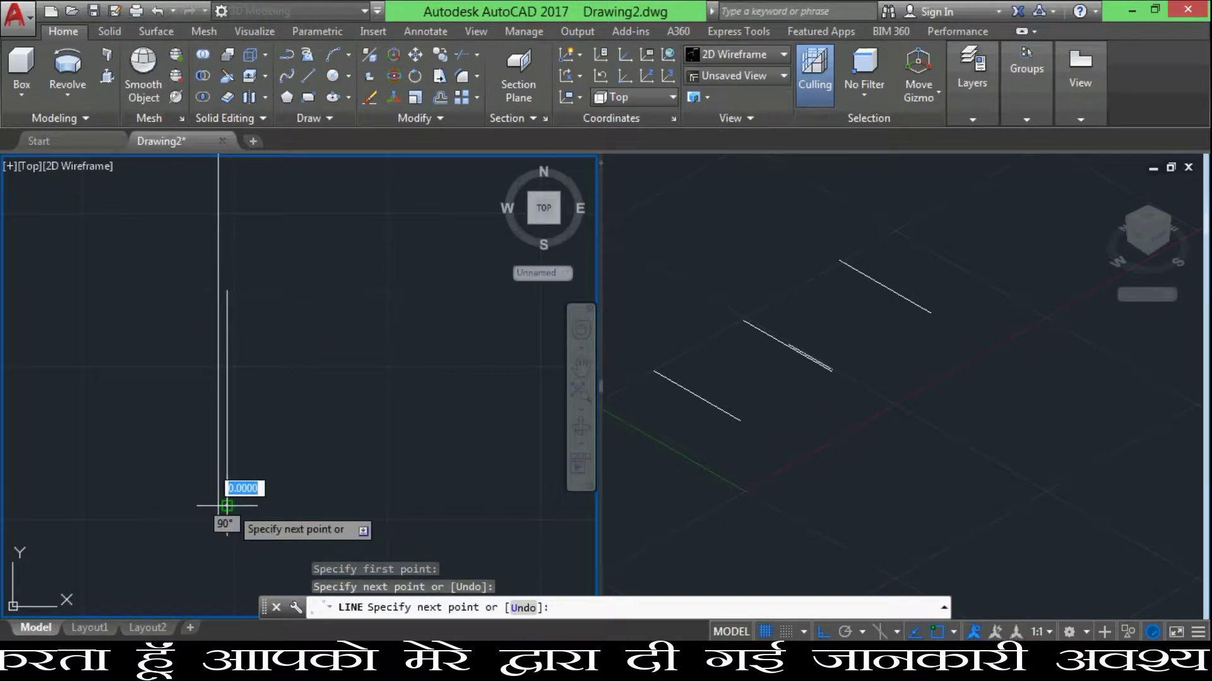
pyautogui.press('Escape')
pyautogui.scroll(-2, 336, 309)
pyautogui.scroll(2, 359, 294)
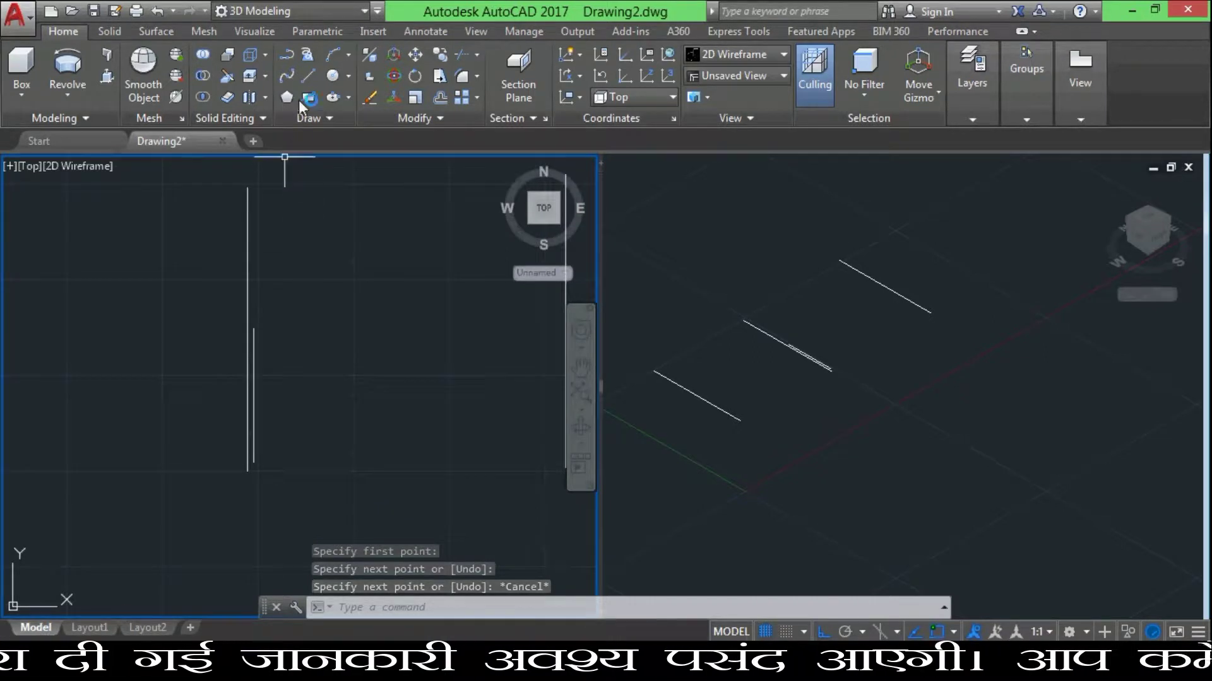
# With Ortho off, draw a wavy spline from the short line's top through seven points upward
pyautogui.click(287, 76)
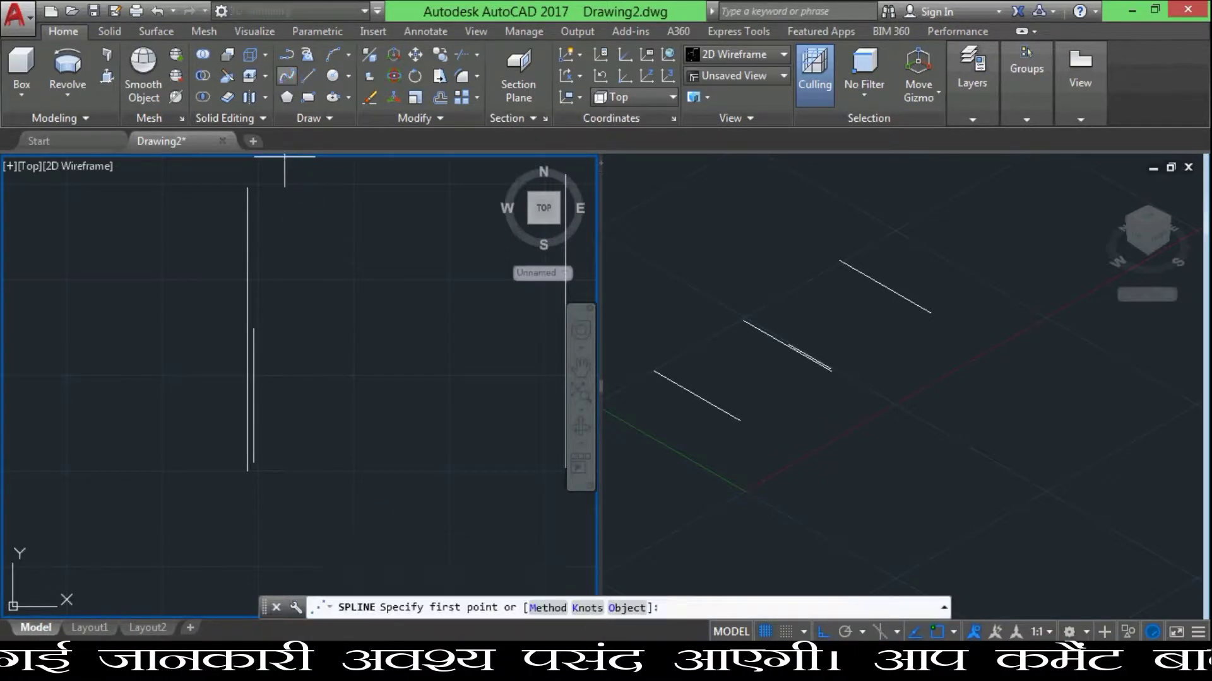
pyautogui.click(255, 325)
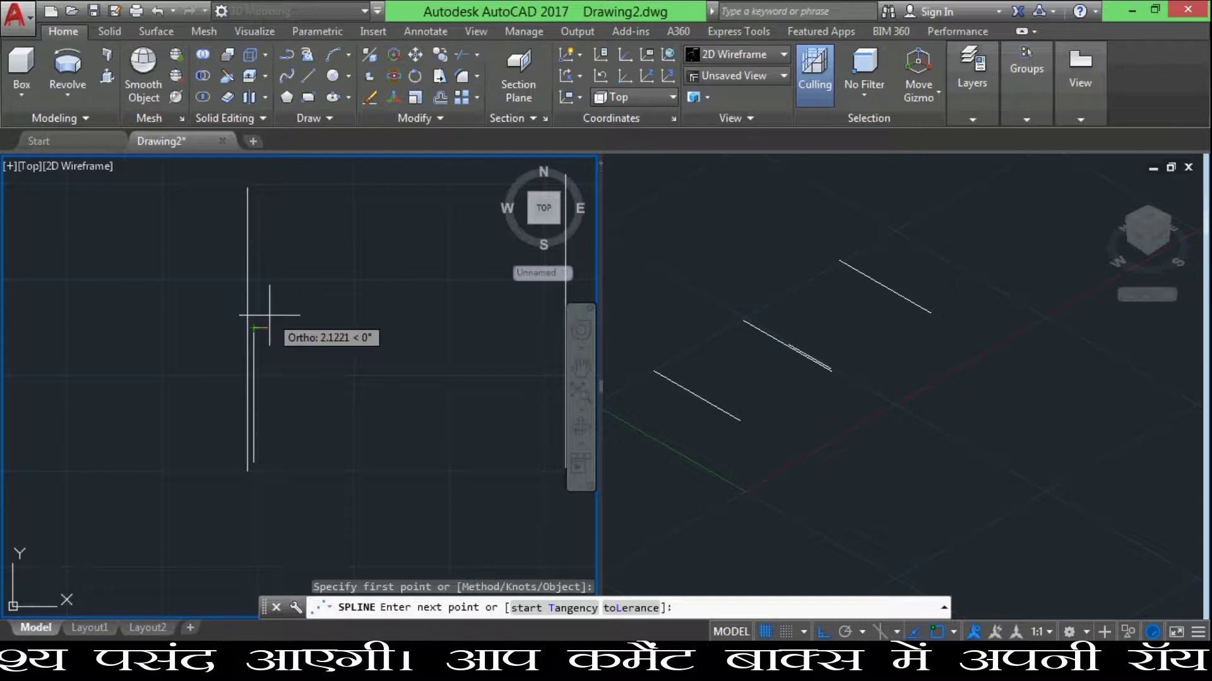
pyautogui.click(822, 631)
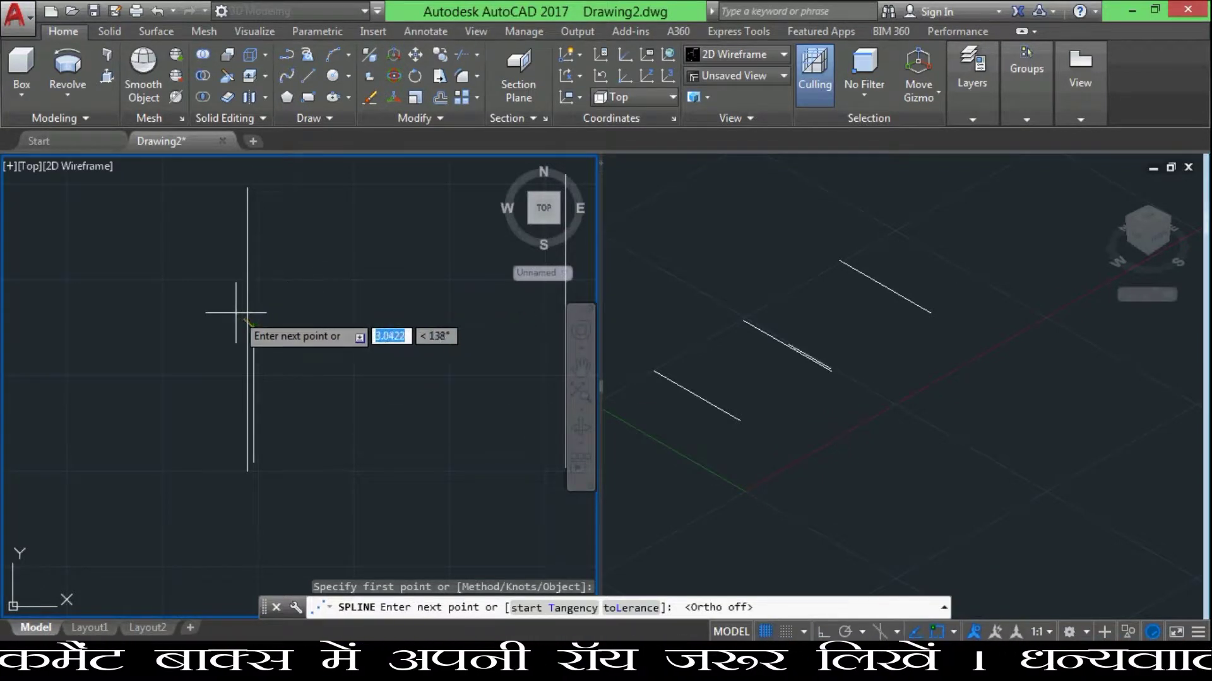
pyautogui.click(258, 317)
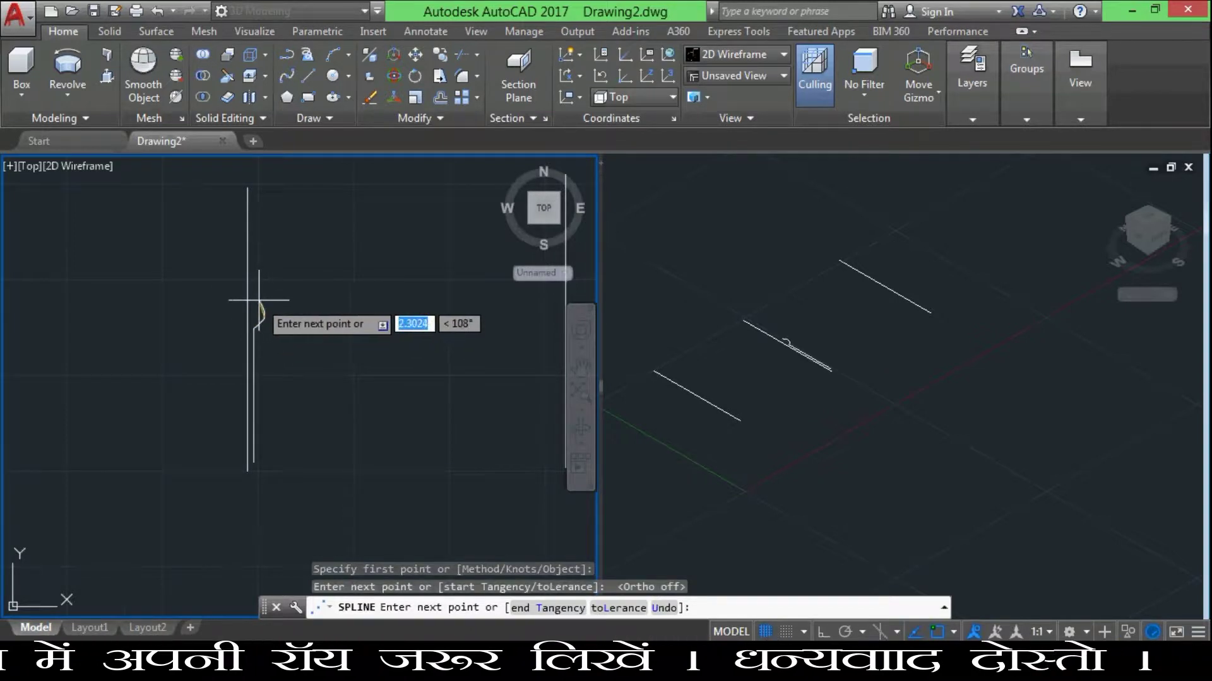
pyautogui.click(259, 300)
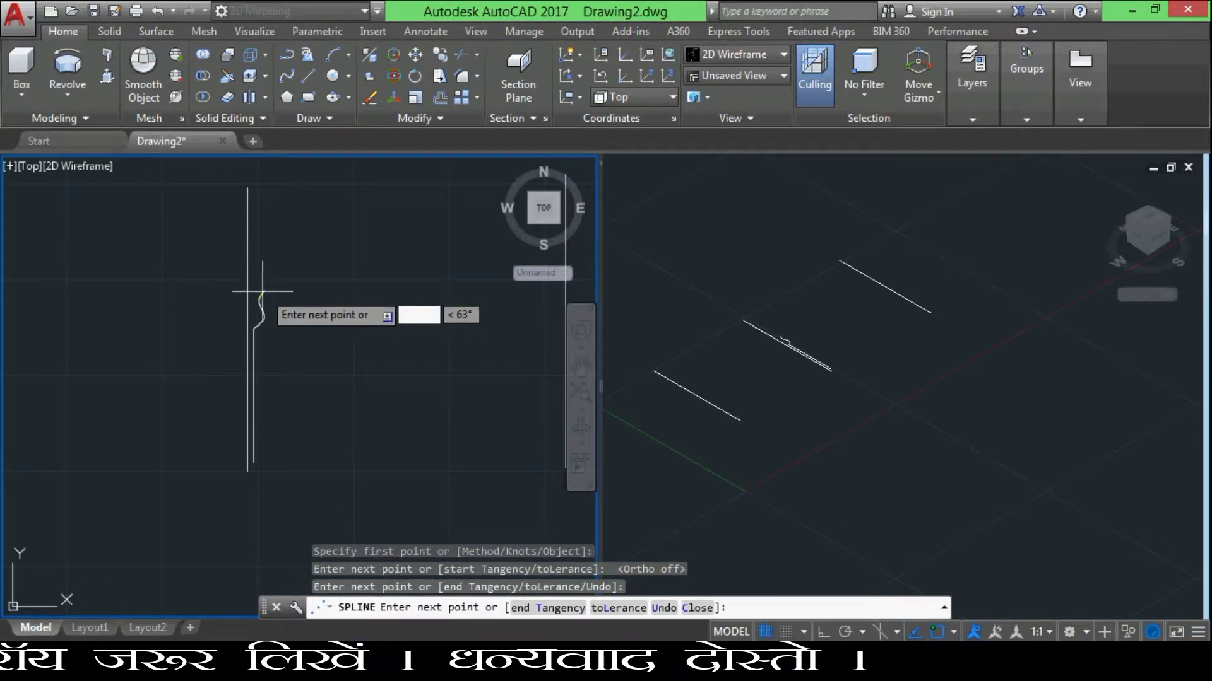
pyautogui.click(264, 284)
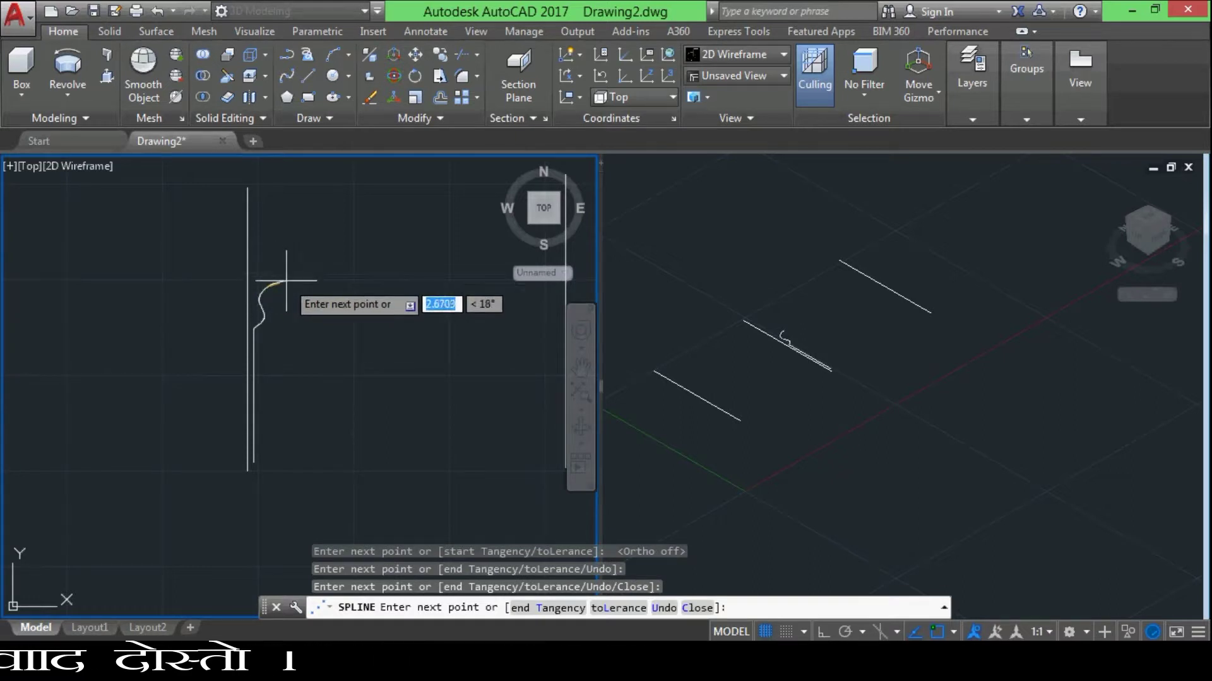
pyautogui.click(277, 281)
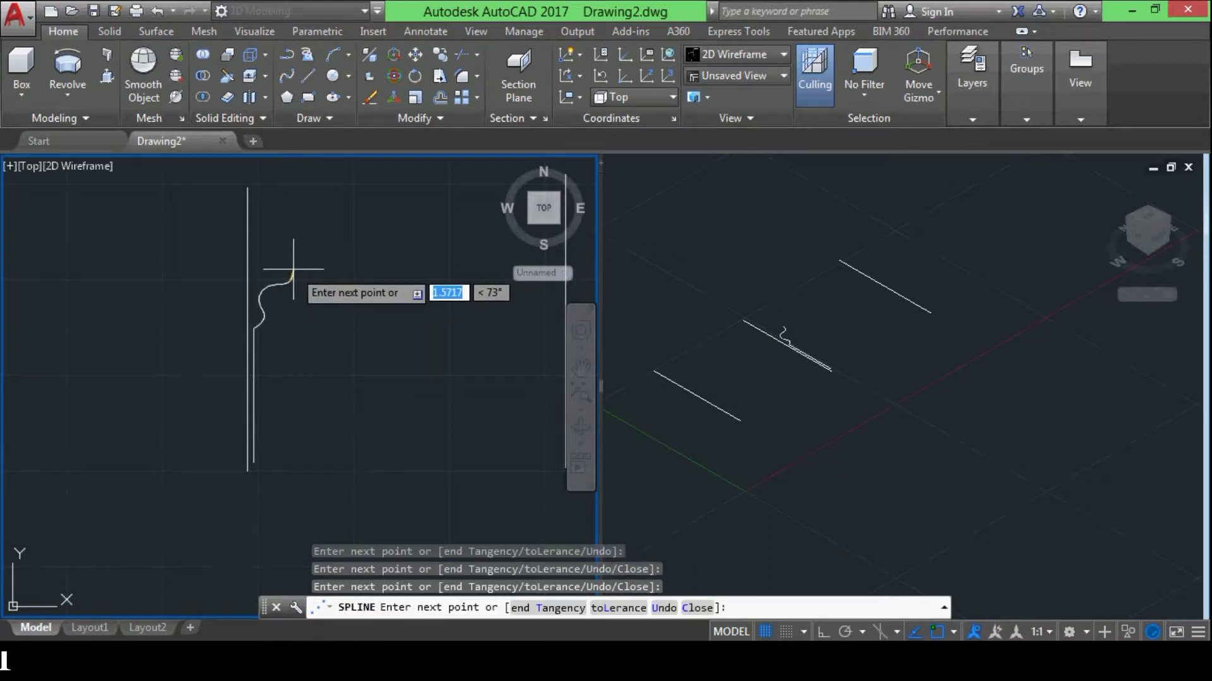
pyautogui.click(292, 272)
pyautogui.click(333, 245)
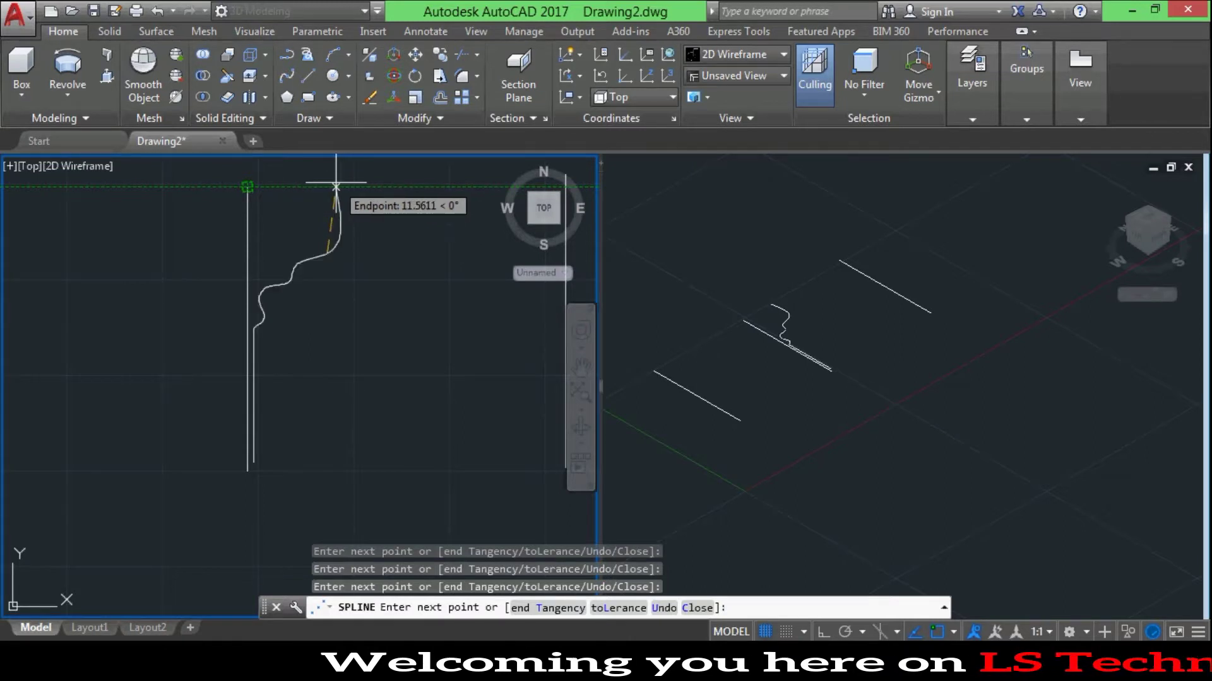
pyautogui.click(335, 183)
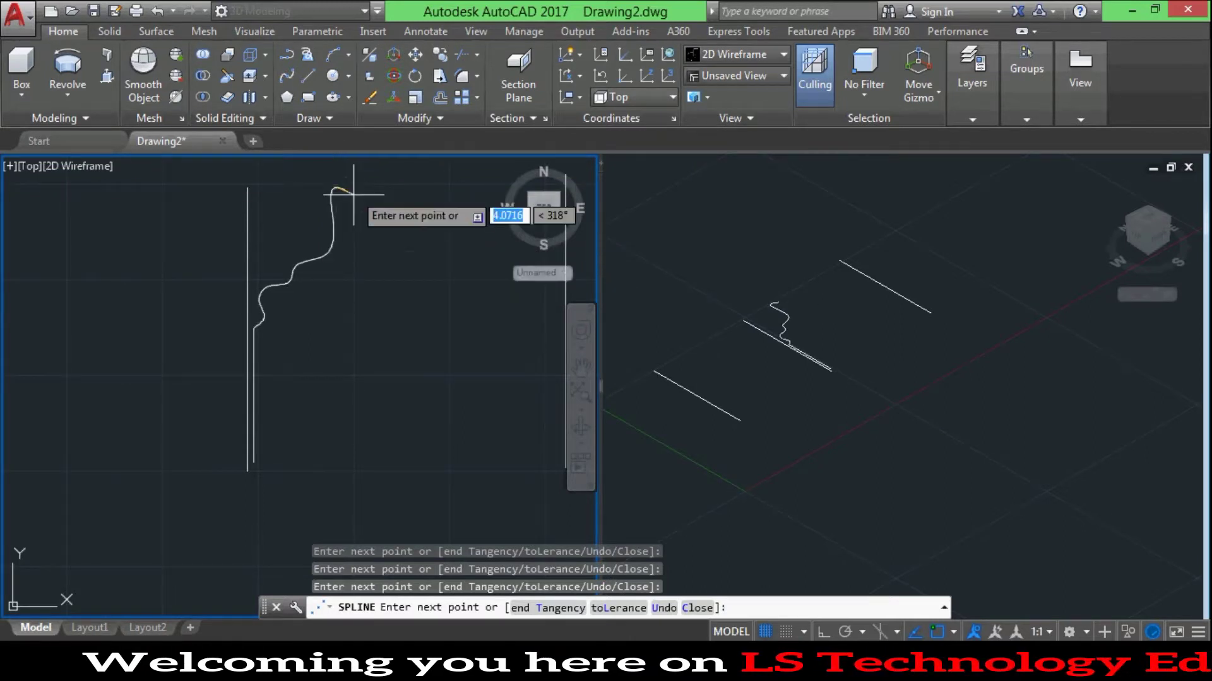
pyautogui.press('Return')
# Draw a short base spline rightward from the vertical line's bottom end
pyautogui.scroll(1, 351, 410)
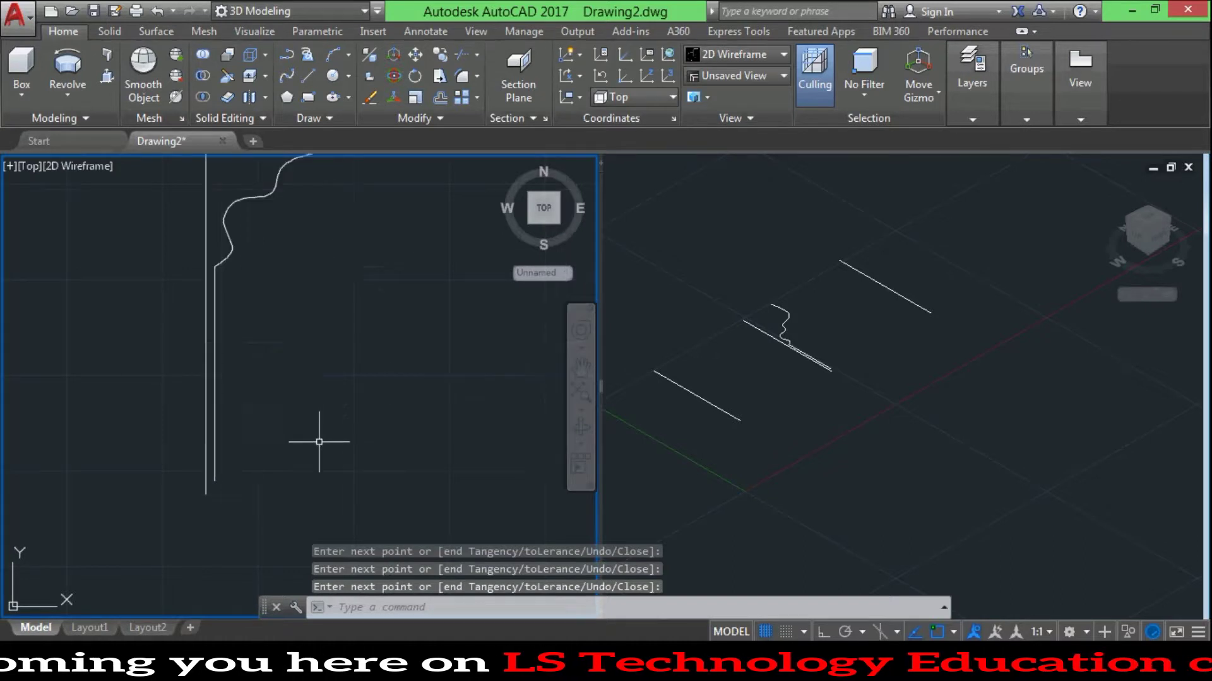
pyautogui.scroll(2, 284, 448)
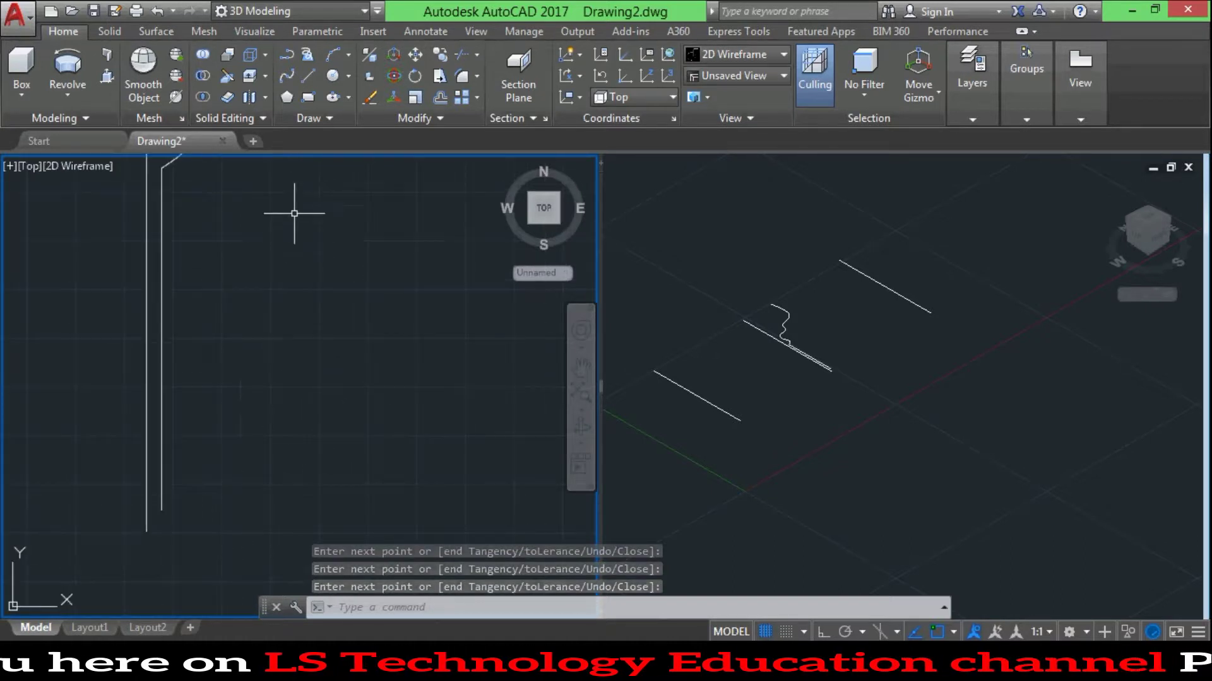
pyautogui.click(287, 75)
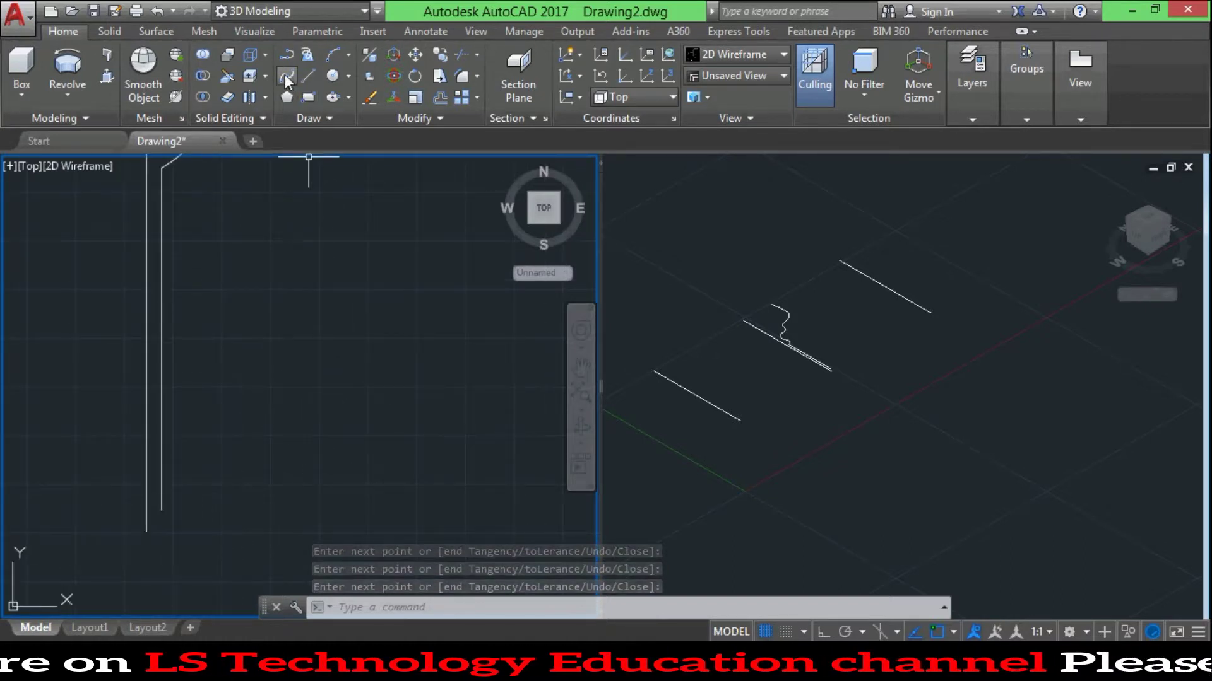
pyautogui.click(147, 532)
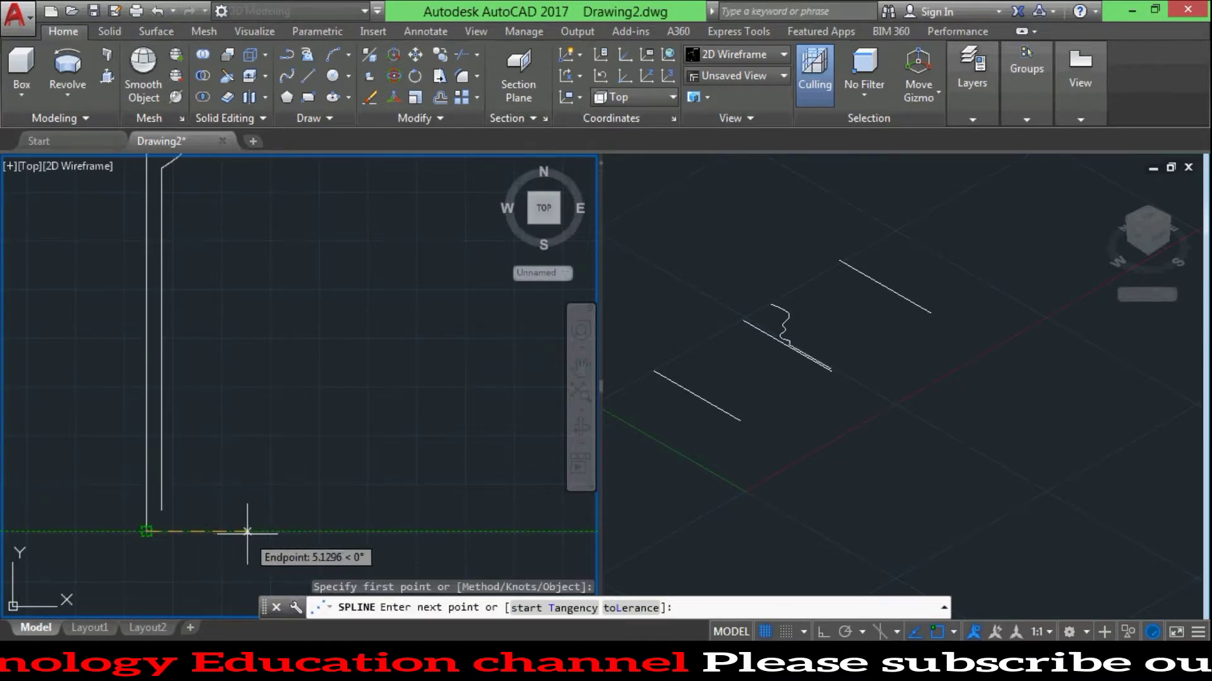
pyautogui.click(247, 532)
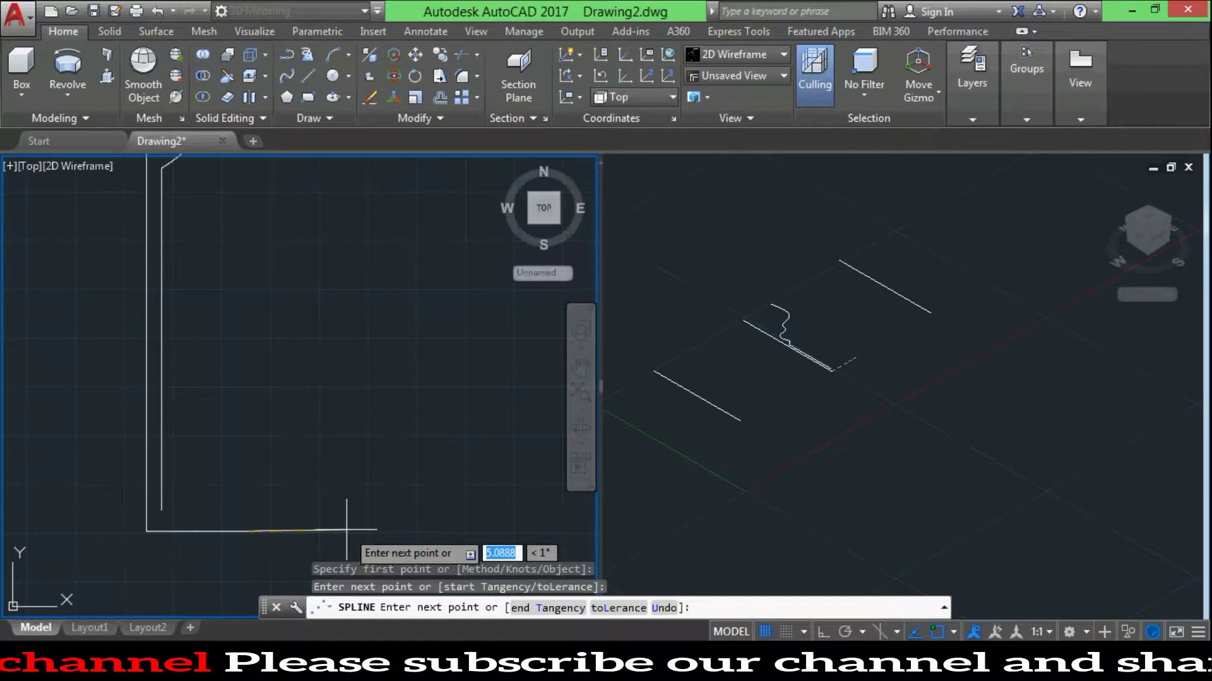
pyautogui.press('Return')
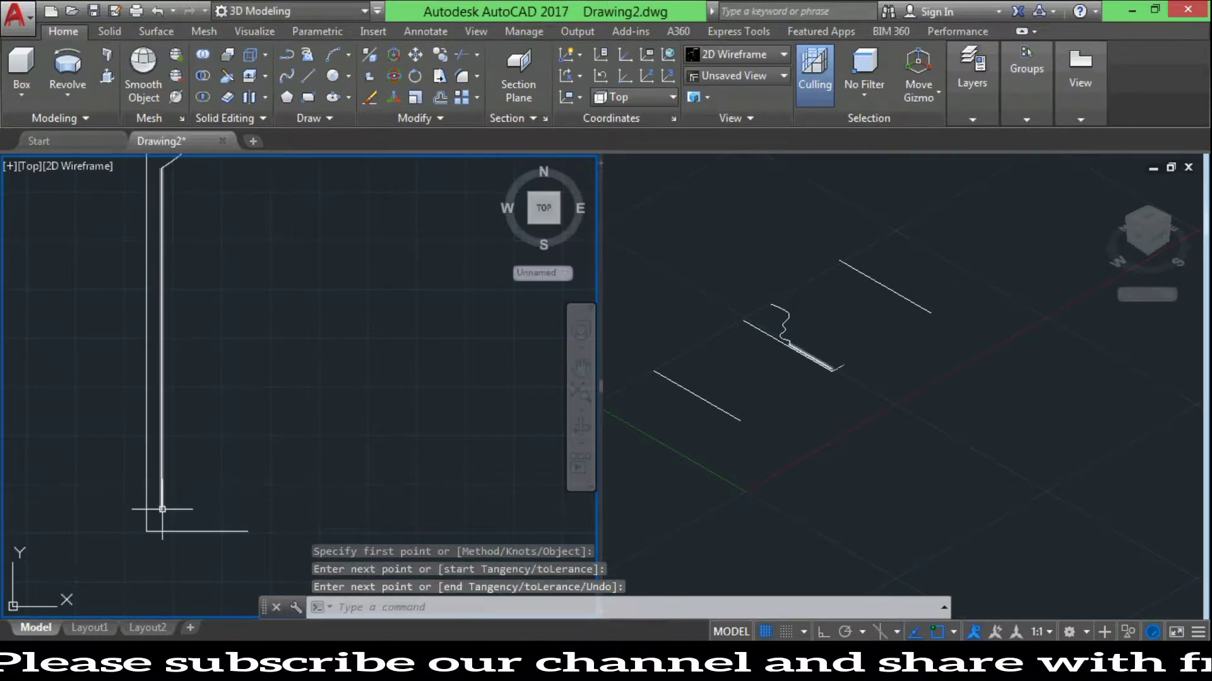
# Draw a second base spline from the bottom corner to the same right-hand point
pyautogui.press('Return')
pyautogui.click(161, 510)
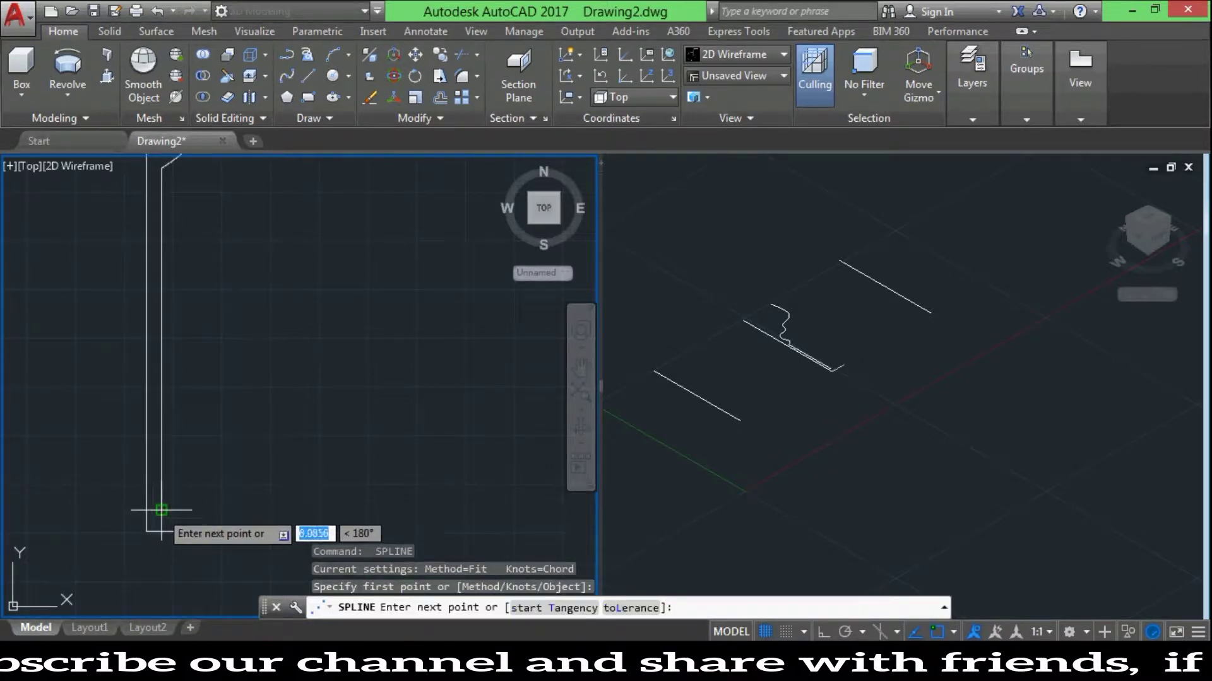
pyautogui.click(247, 532)
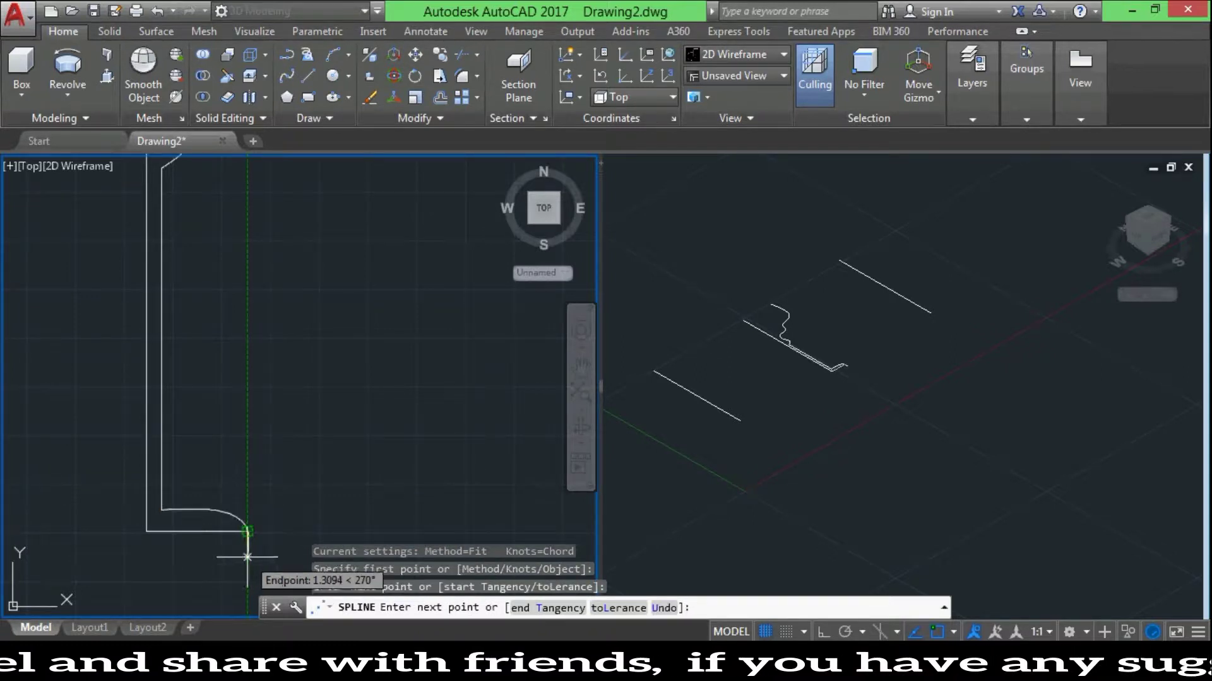
pyautogui.press('Return')
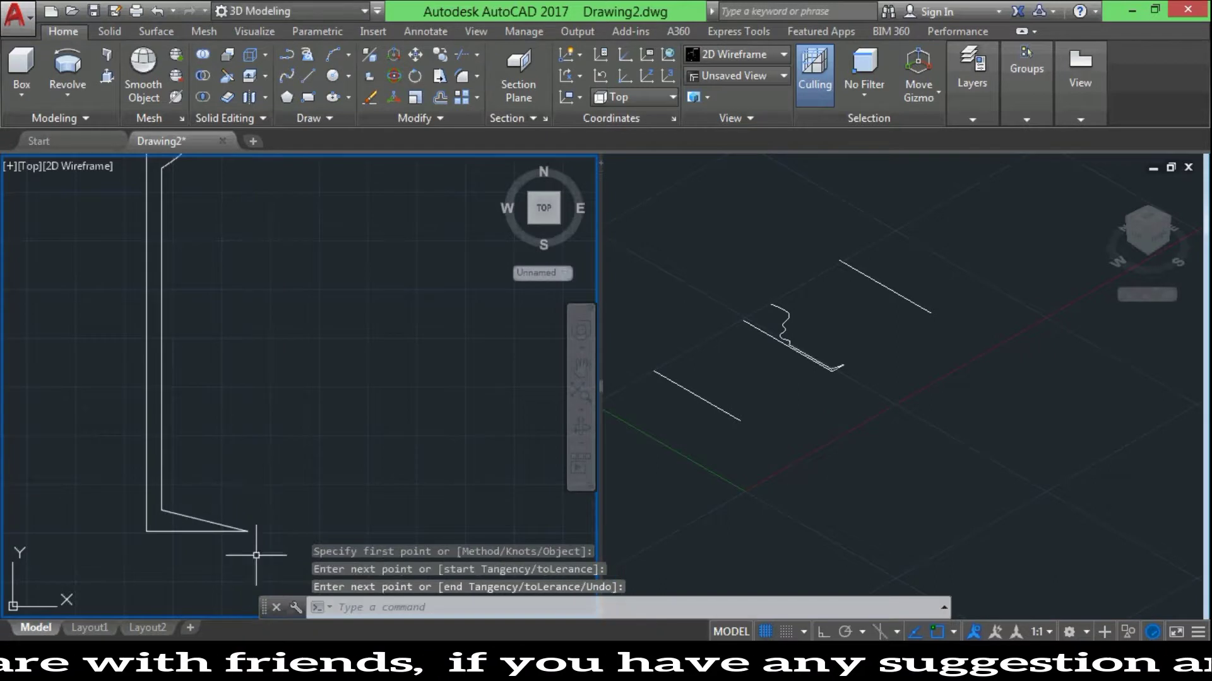
pyautogui.scroll(-3, 222, 508)
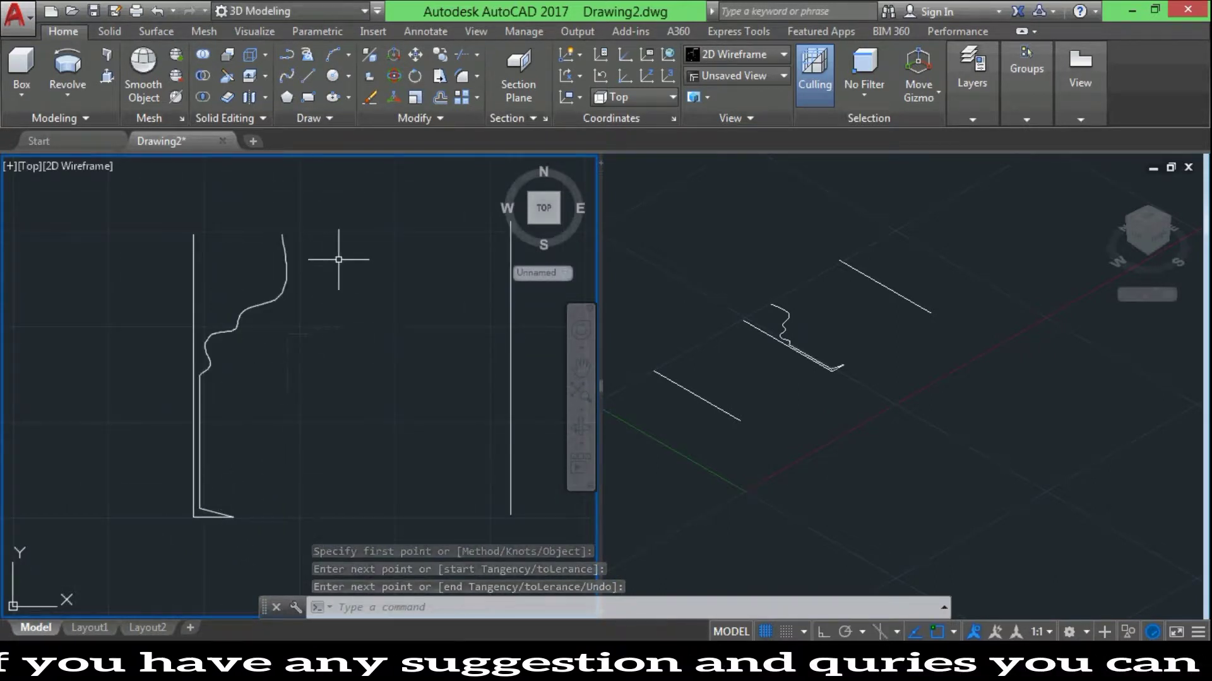
pyautogui.scroll(-2, 341, 259)
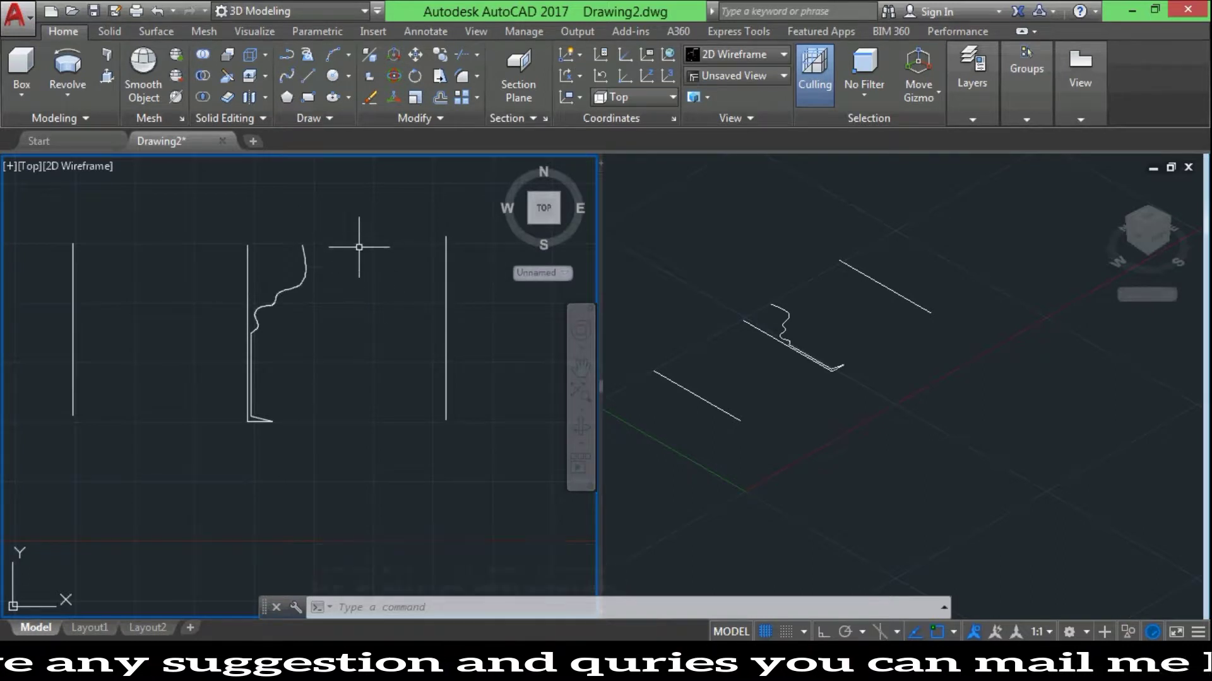
# Draw a three-point spline bowing beside the left vertical line from base to top, then select it
pyautogui.scroll(-2, 113, 272)
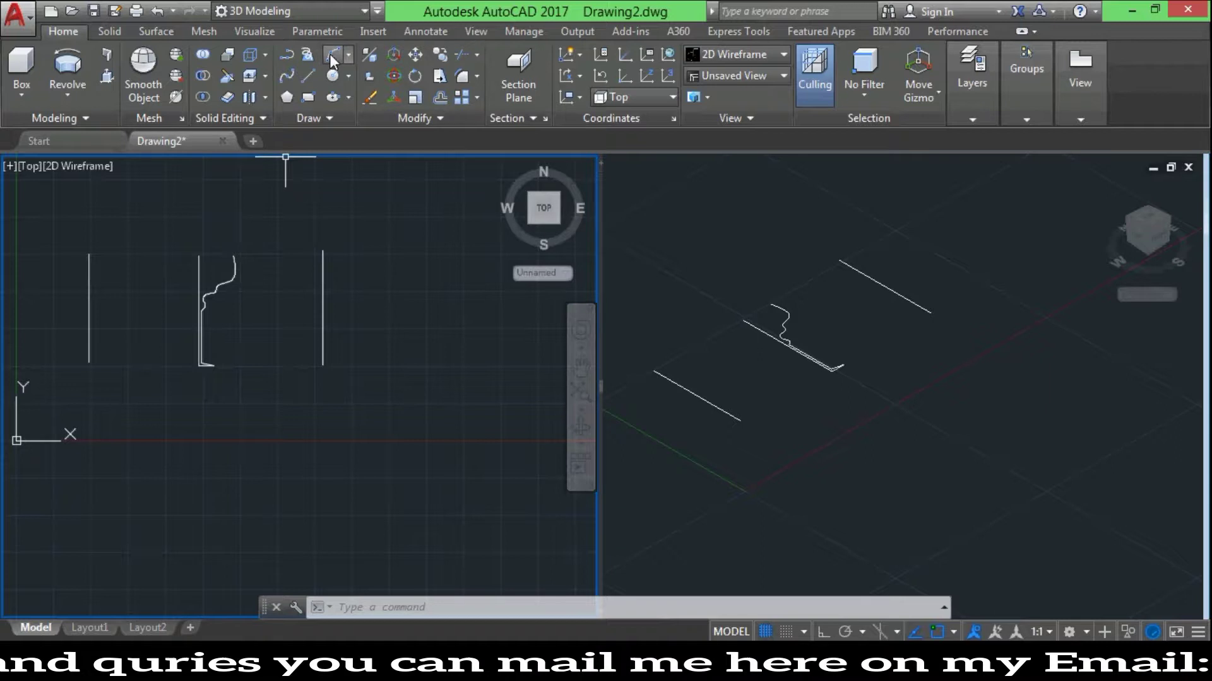
pyautogui.click(286, 75)
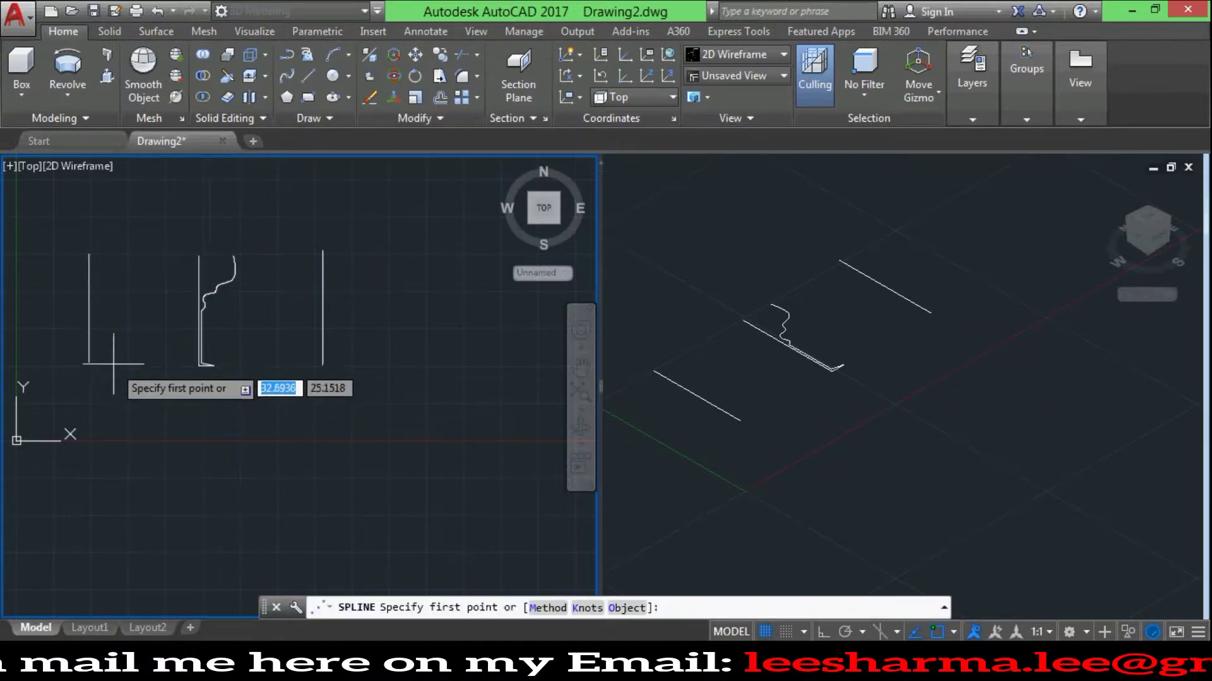
pyautogui.click(134, 365)
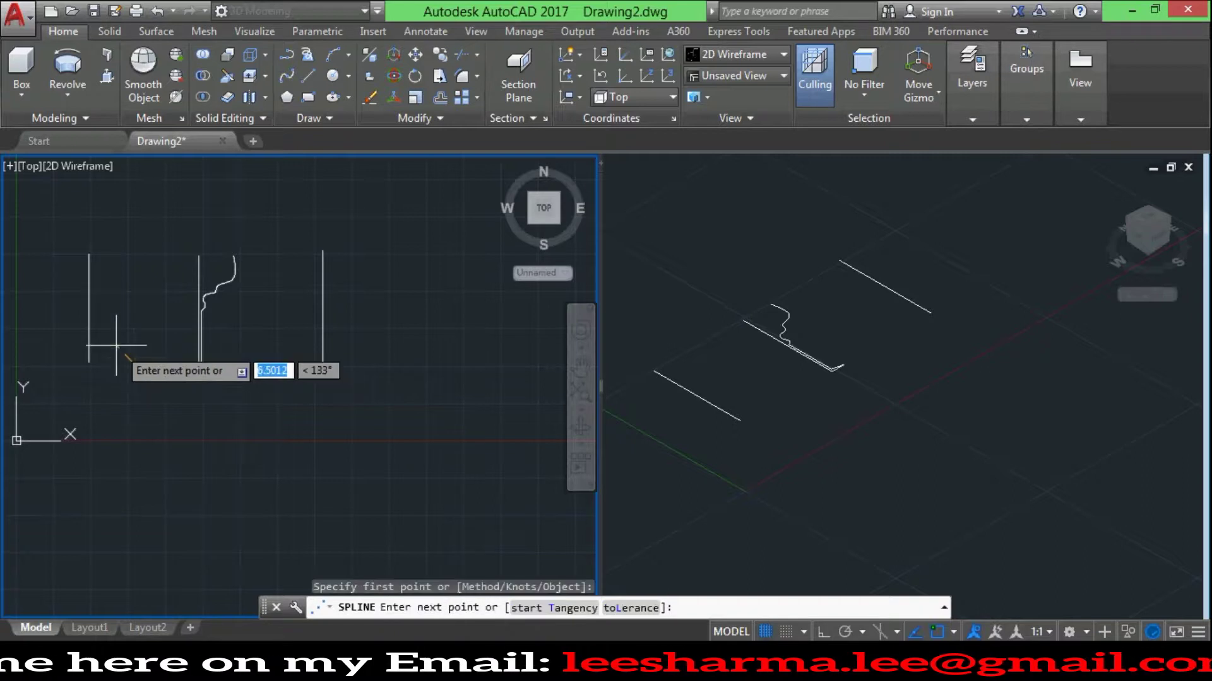
pyautogui.click(90, 309)
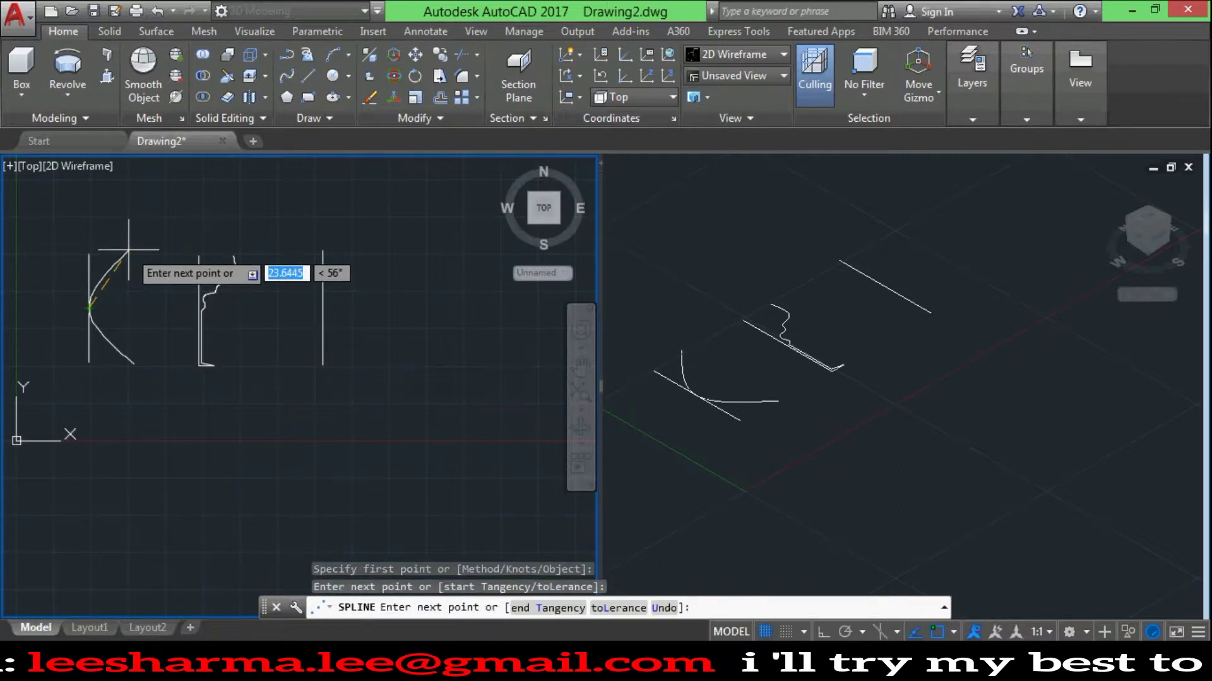
pyautogui.click(129, 252)
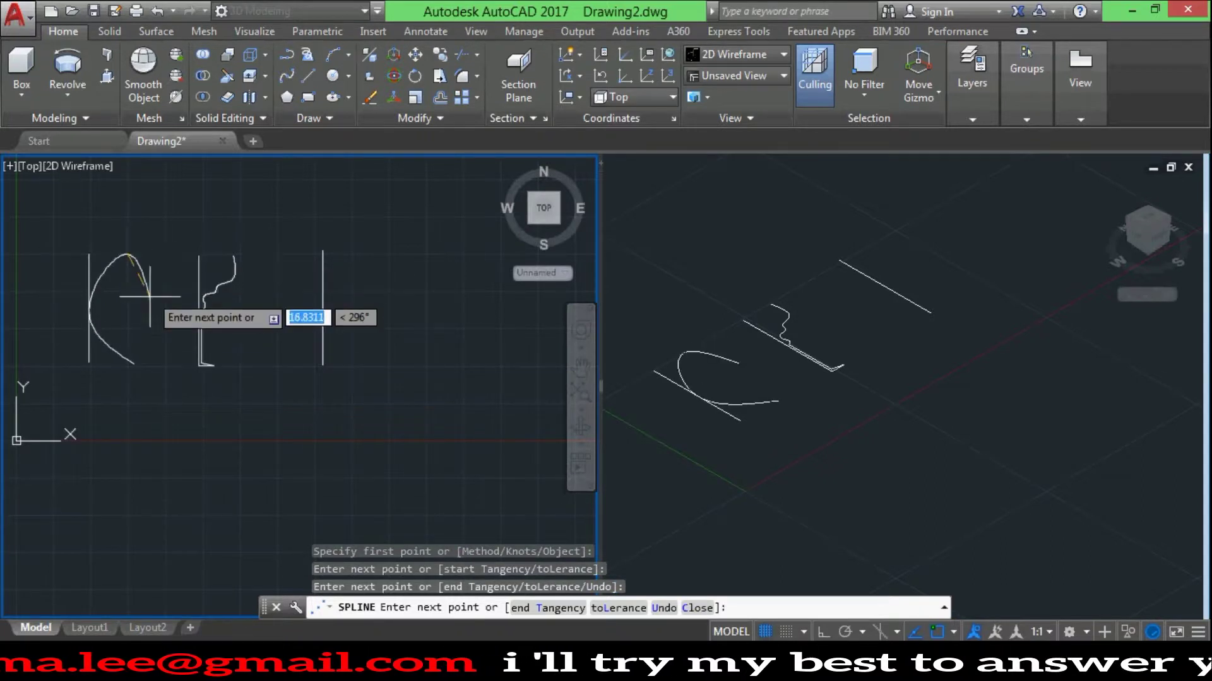
pyautogui.press('Return')
pyautogui.scroll(5, 97, 309)
pyautogui.scroll(-2, 63, 227)
pyautogui.click(64, 223)
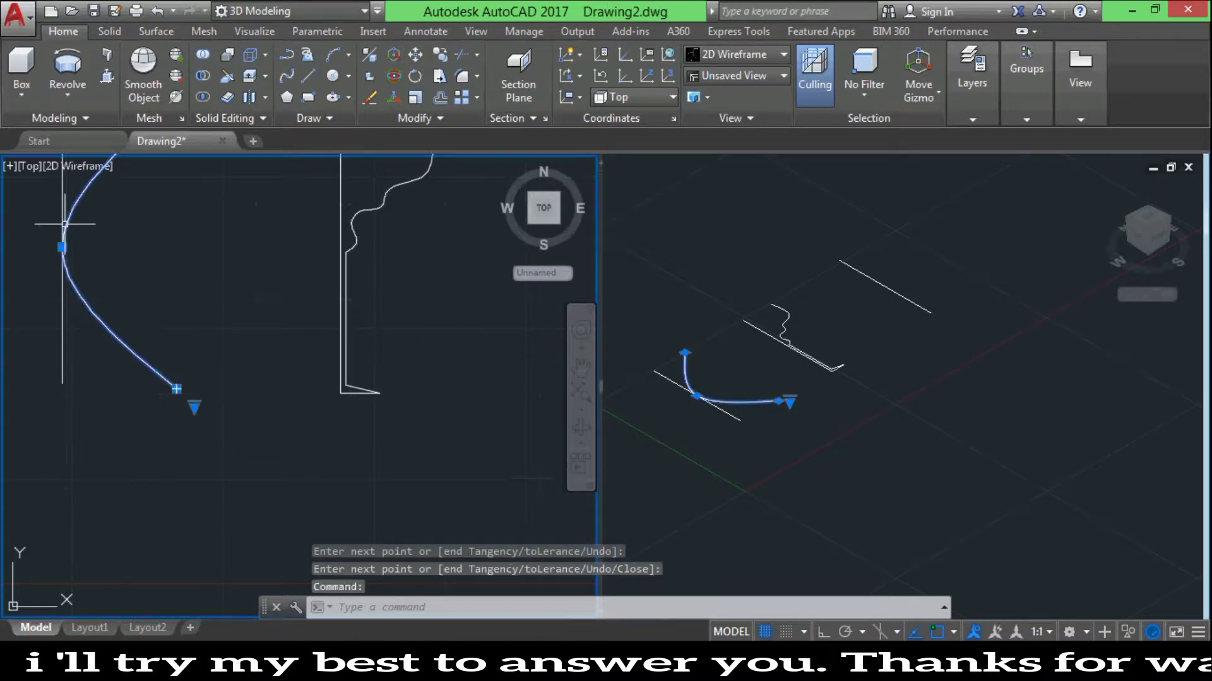
pyautogui.click(63, 248)
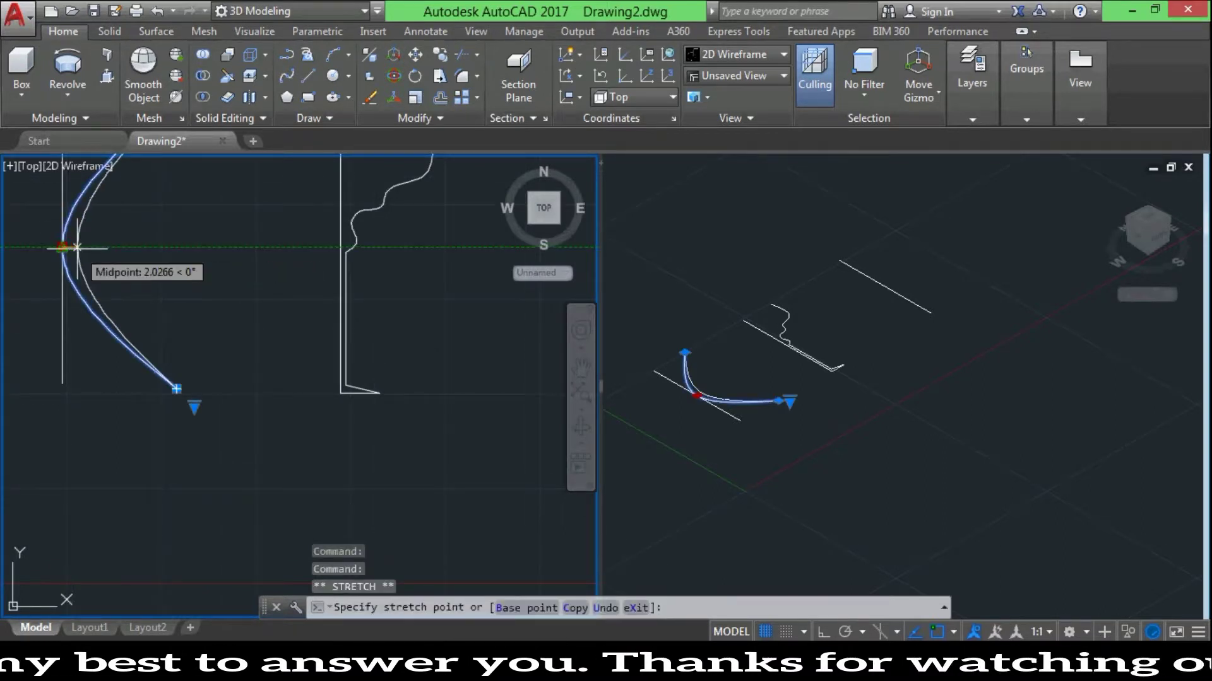
pyautogui.click(77, 247)
pyautogui.scroll(-3, 208, 347)
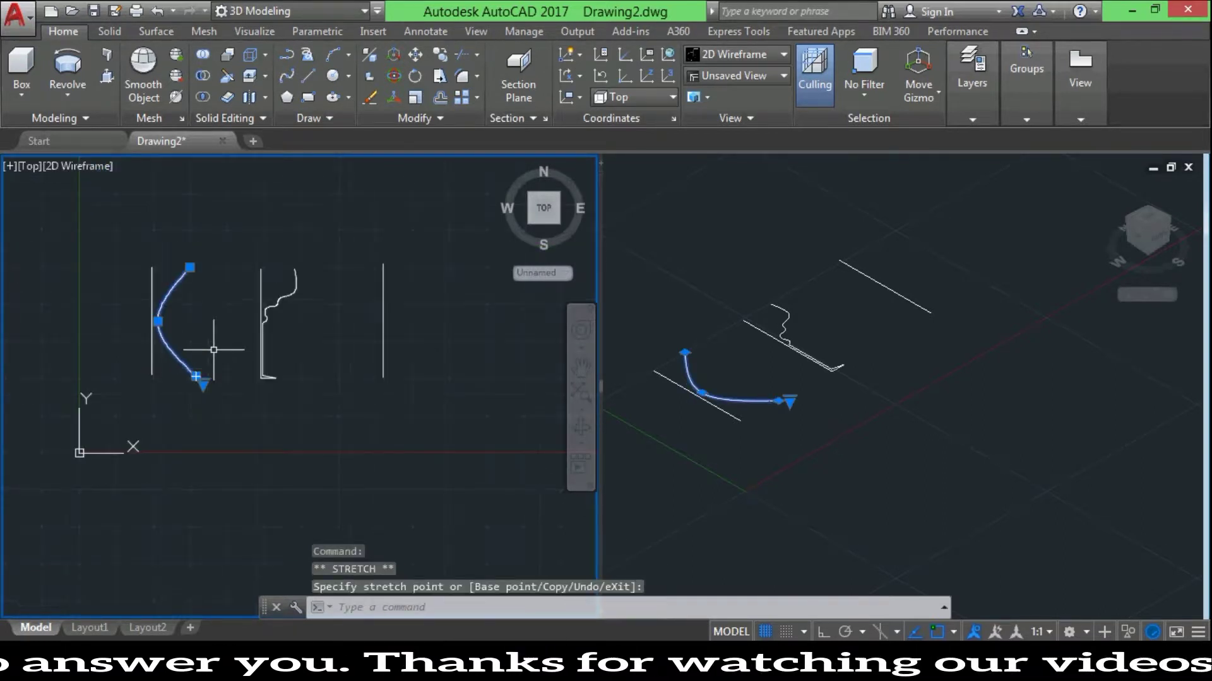
pyautogui.press('Escape')
pyautogui.scroll(2, 415, 266)
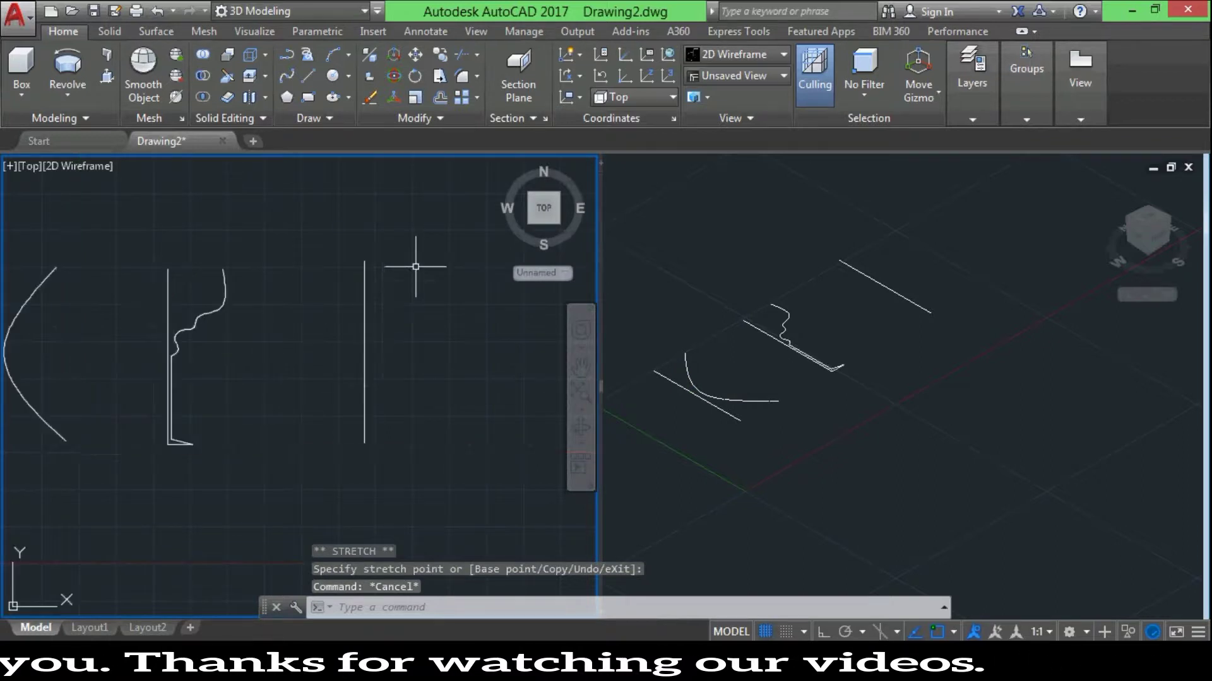
pyautogui.scroll(2, 377, 288)
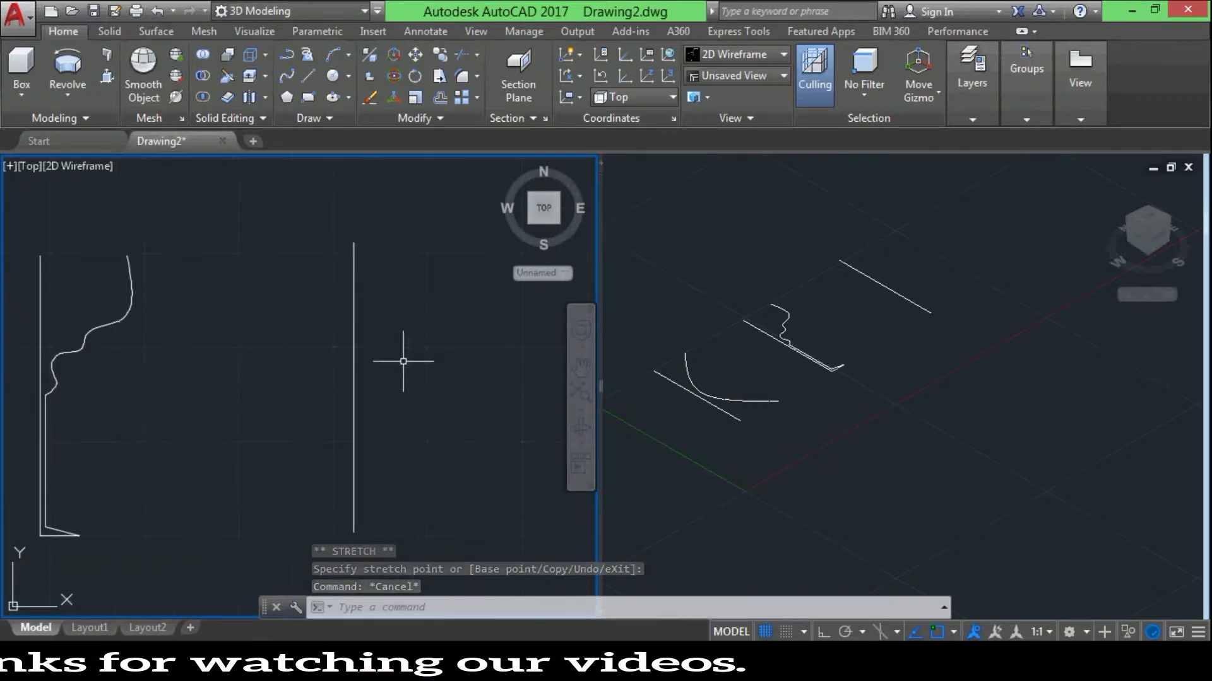
pyautogui.scroll(-2, 402, 360)
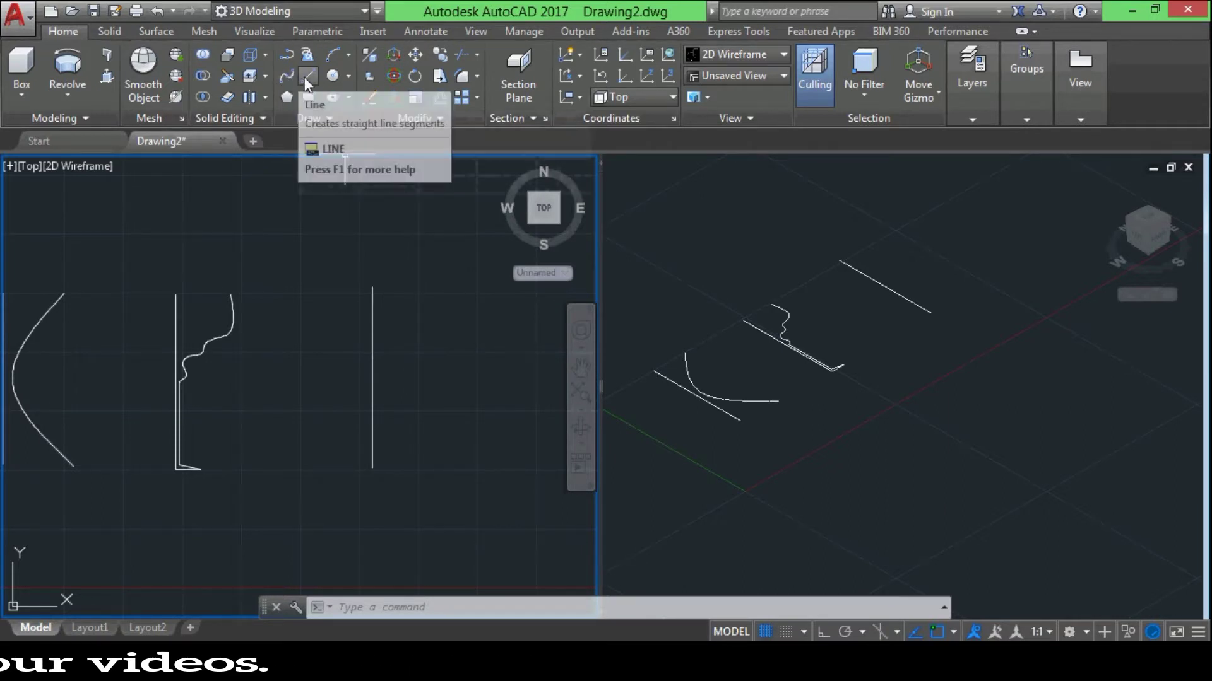
# Draw a short horizontal line rightward from the right vertical line's bottom endpoint
pyautogui.click(305, 75)
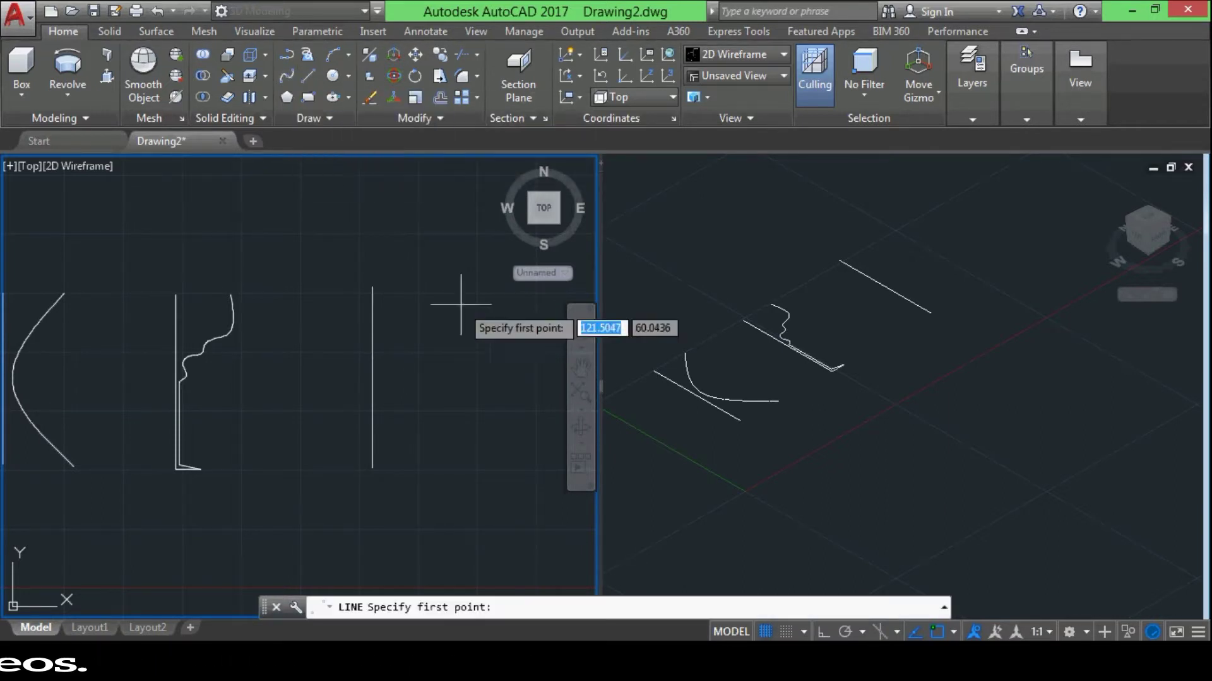
pyautogui.click(373, 469)
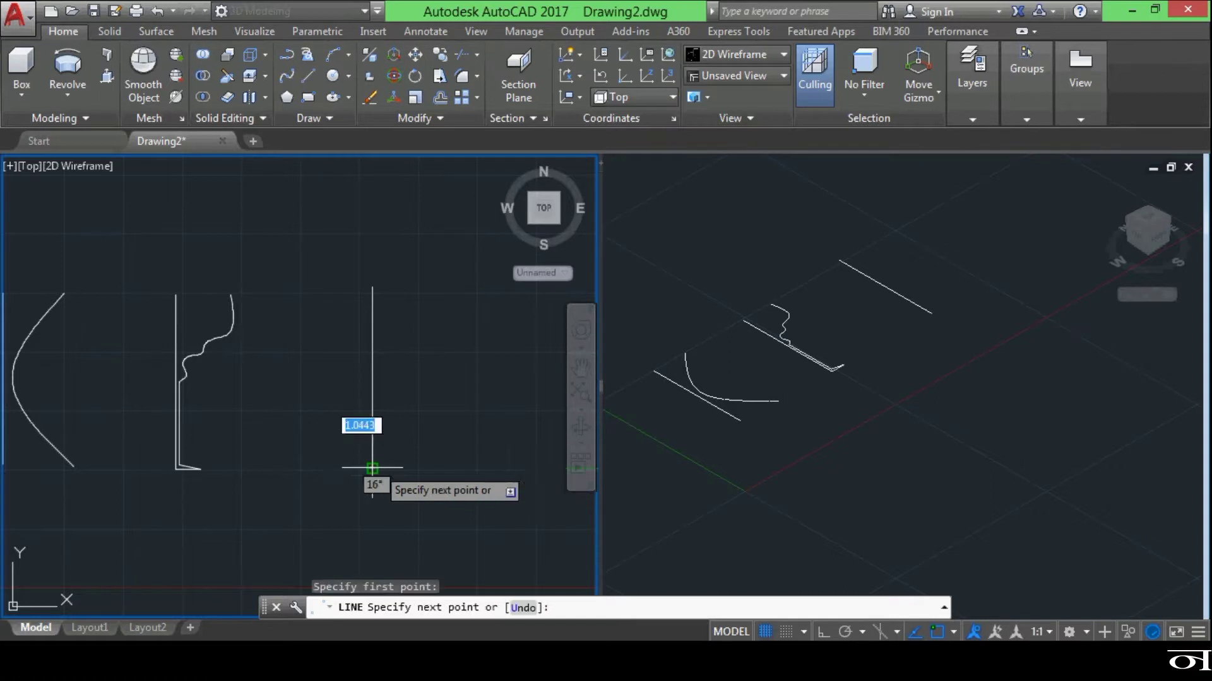
pyautogui.click(426, 469)
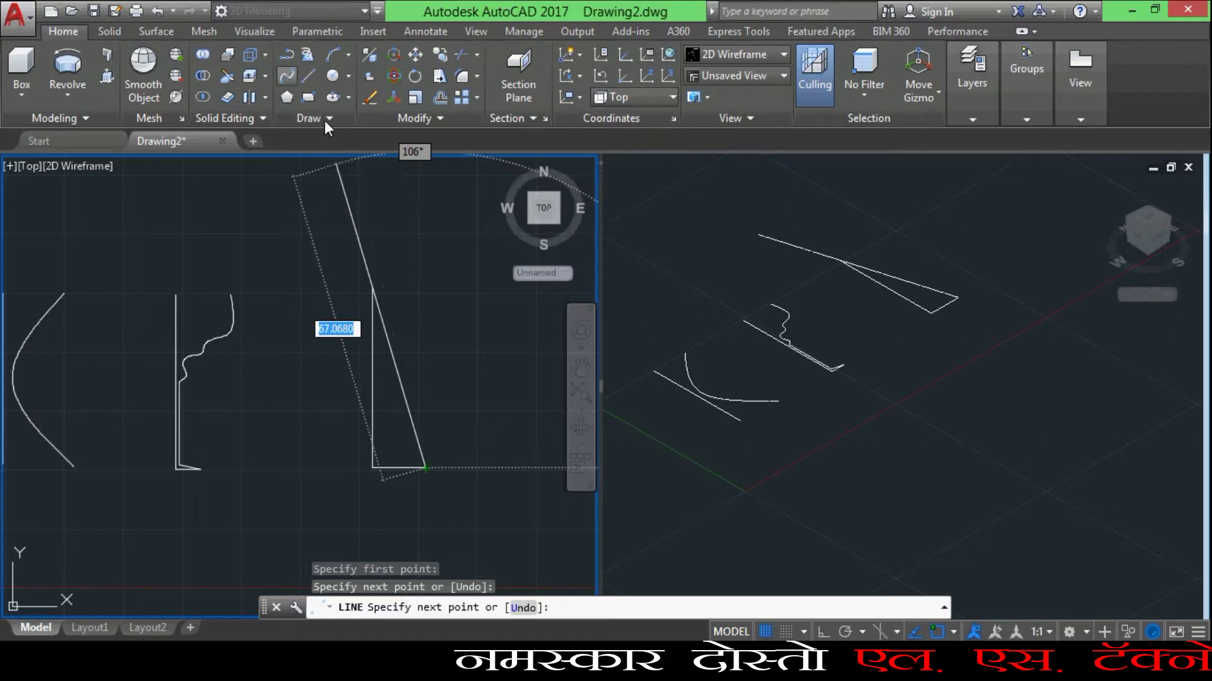
pyautogui.click(286, 76)
pyautogui.scroll(2, 433, 447)
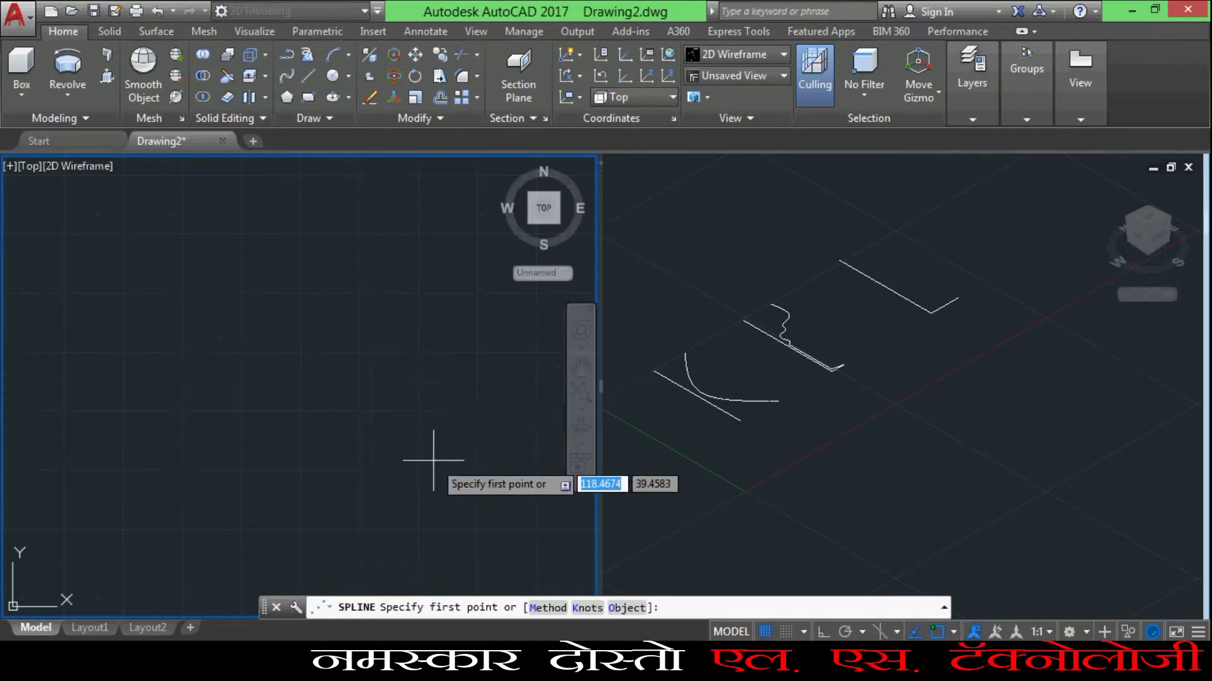
# Draw the vase's S-shaped spline through foot, widest bulge and narrow neck to the top
pyautogui.click(402, 561)
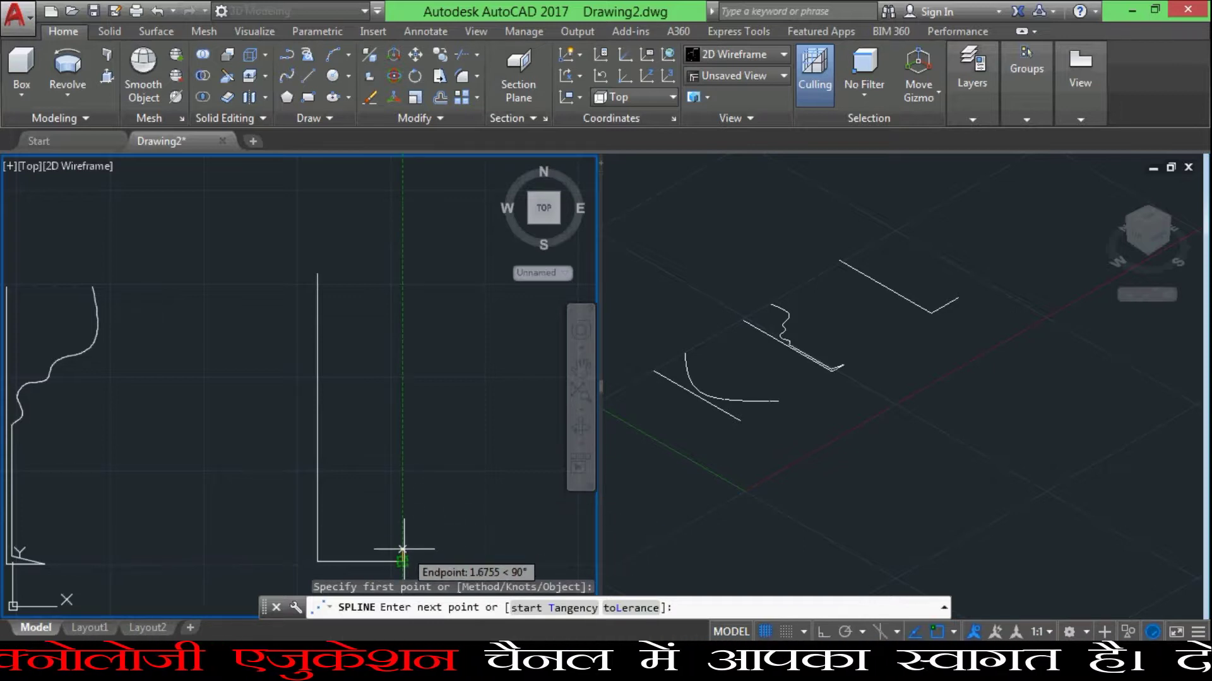
pyautogui.click(391, 540)
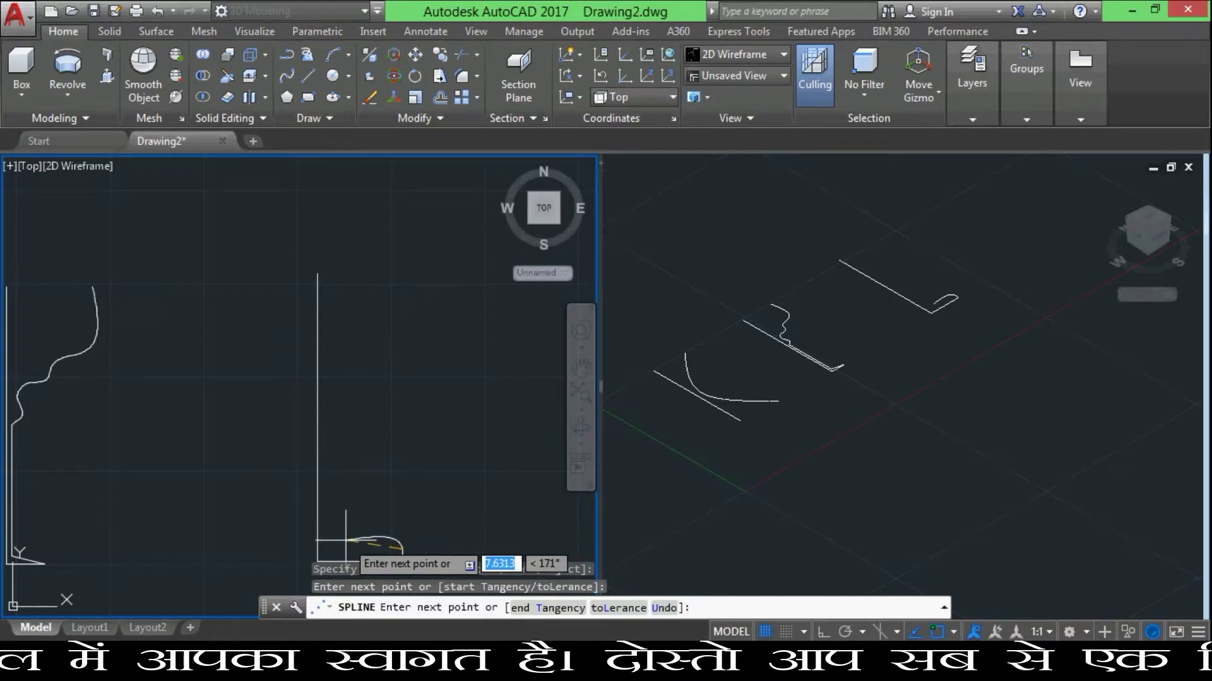
pyautogui.click(345, 540)
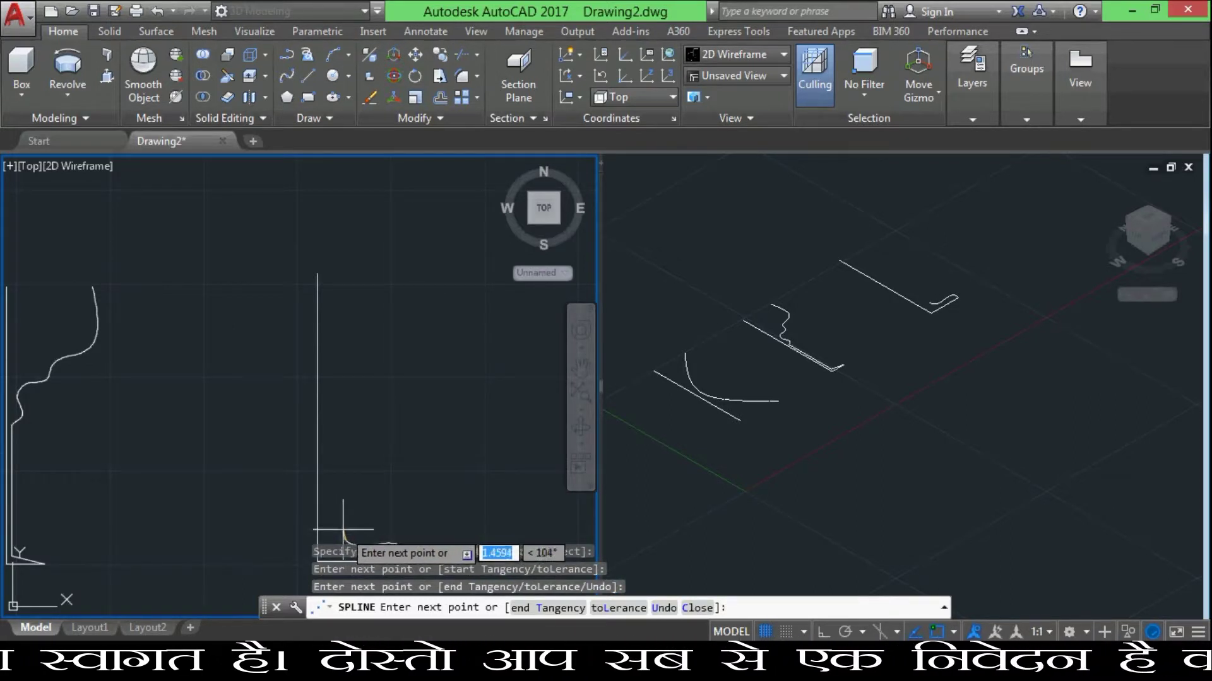
pyautogui.click(356, 518)
pyautogui.click(385, 500)
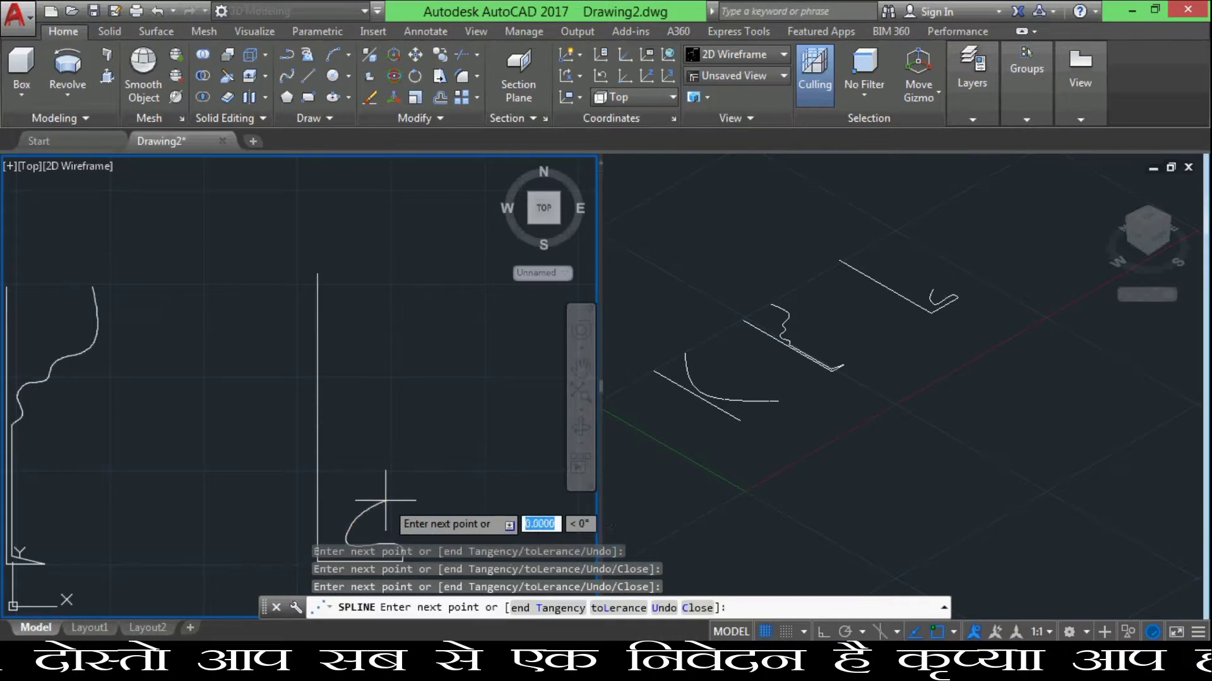
pyautogui.click(414, 474)
pyautogui.click(418, 399)
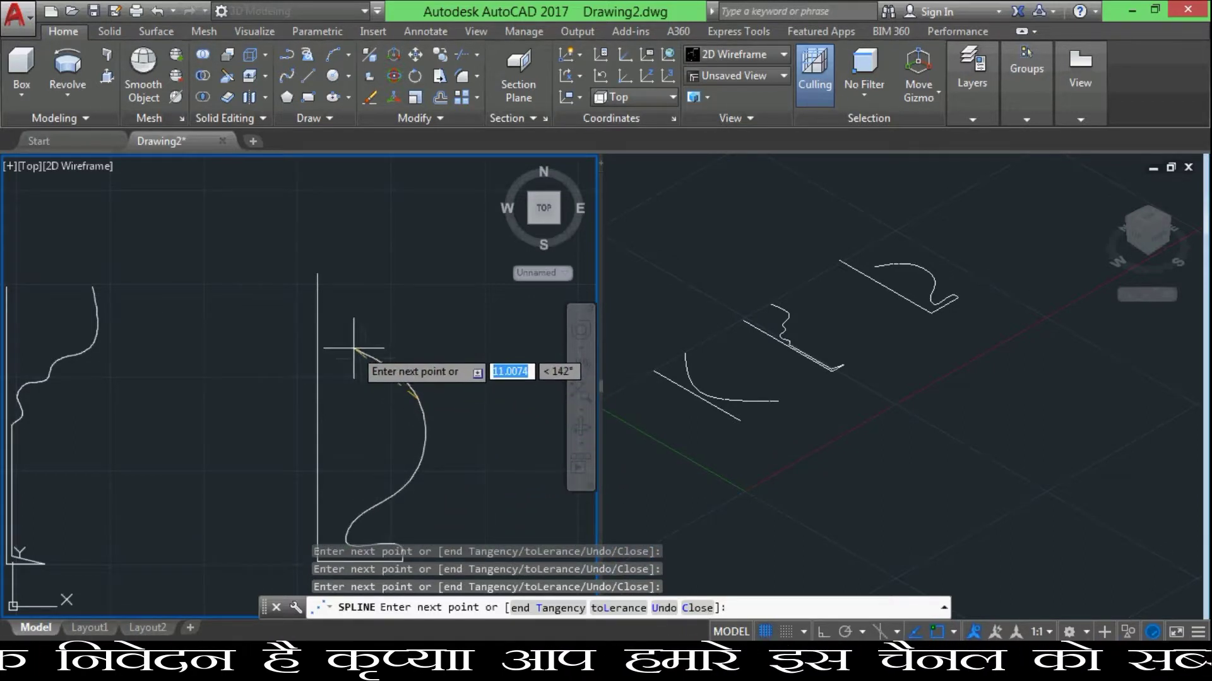
pyautogui.click(332, 324)
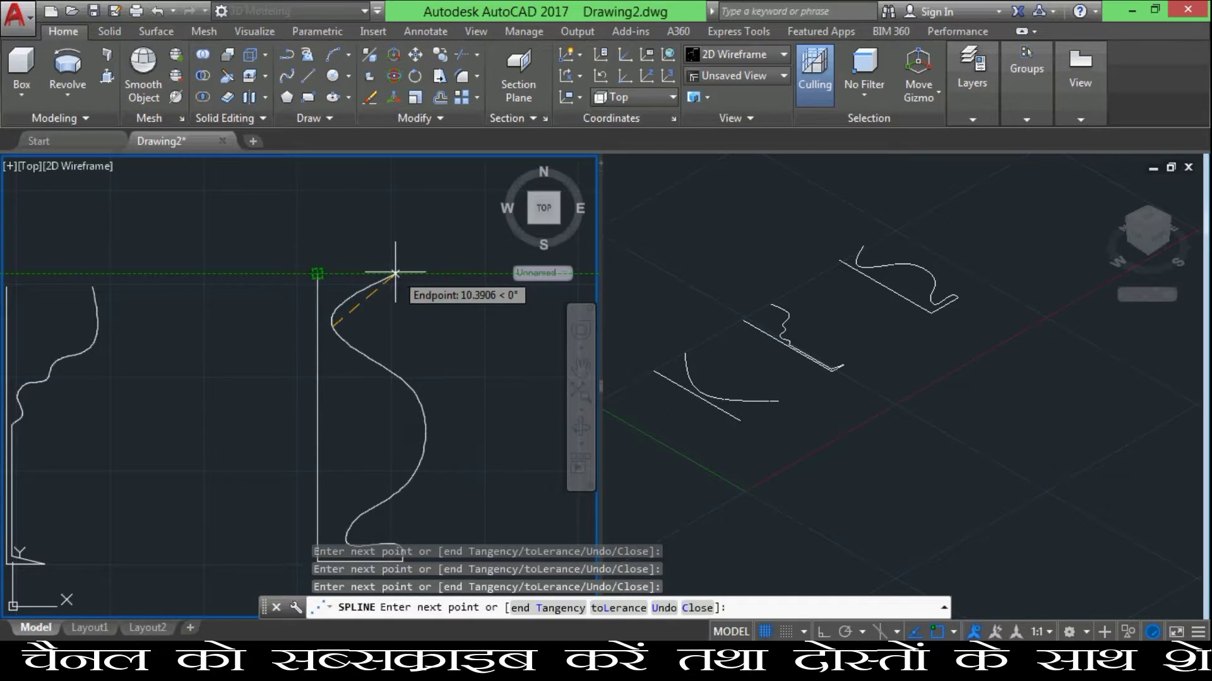
pyautogui.click(395, 273)
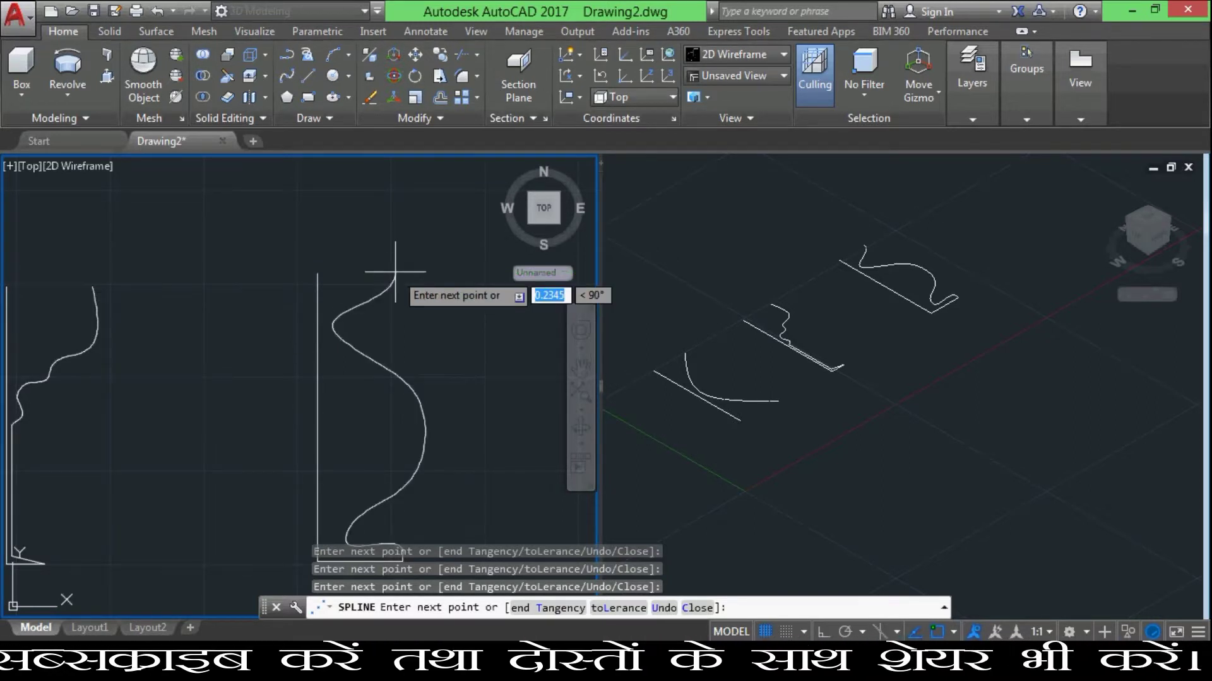
pyautogui.press('Return')
# Crossing-select the goblet outline's four pieces and join them into one spline
pyautogui.scroll(-5, 430, 377)
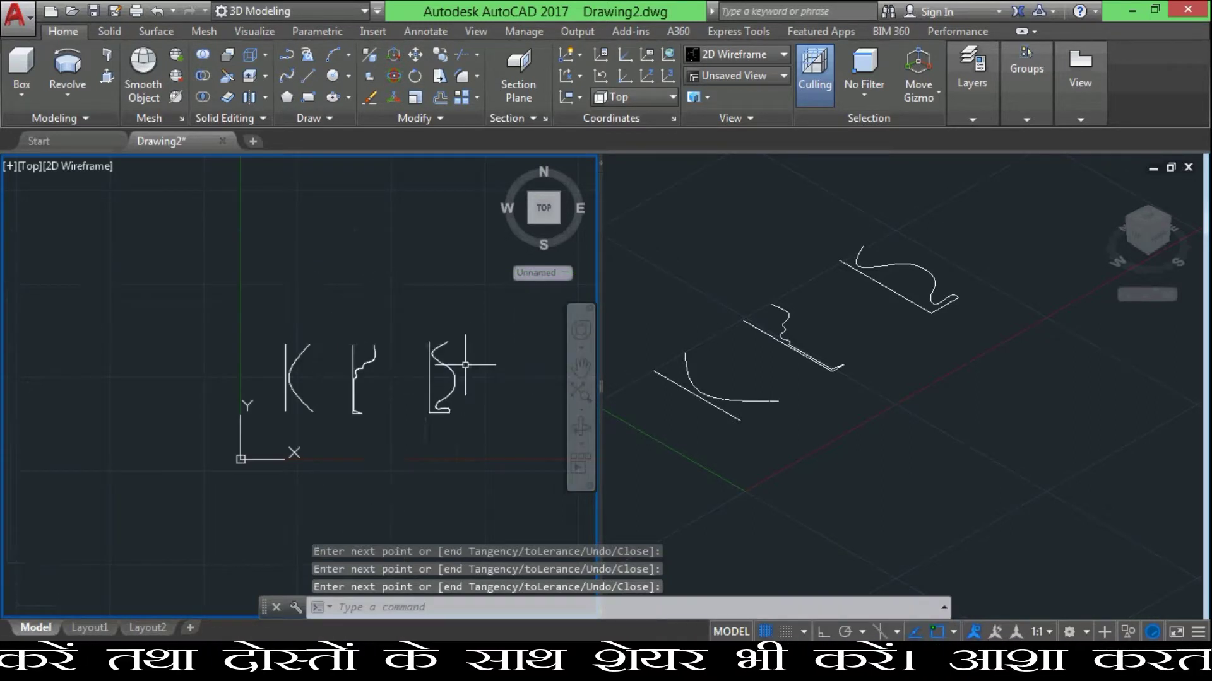
pyautogui.scroll(1, 407, 454)
pyautogui.scroll(2, 419, 425)
pyautogui.scroll(-2, 411, 400)
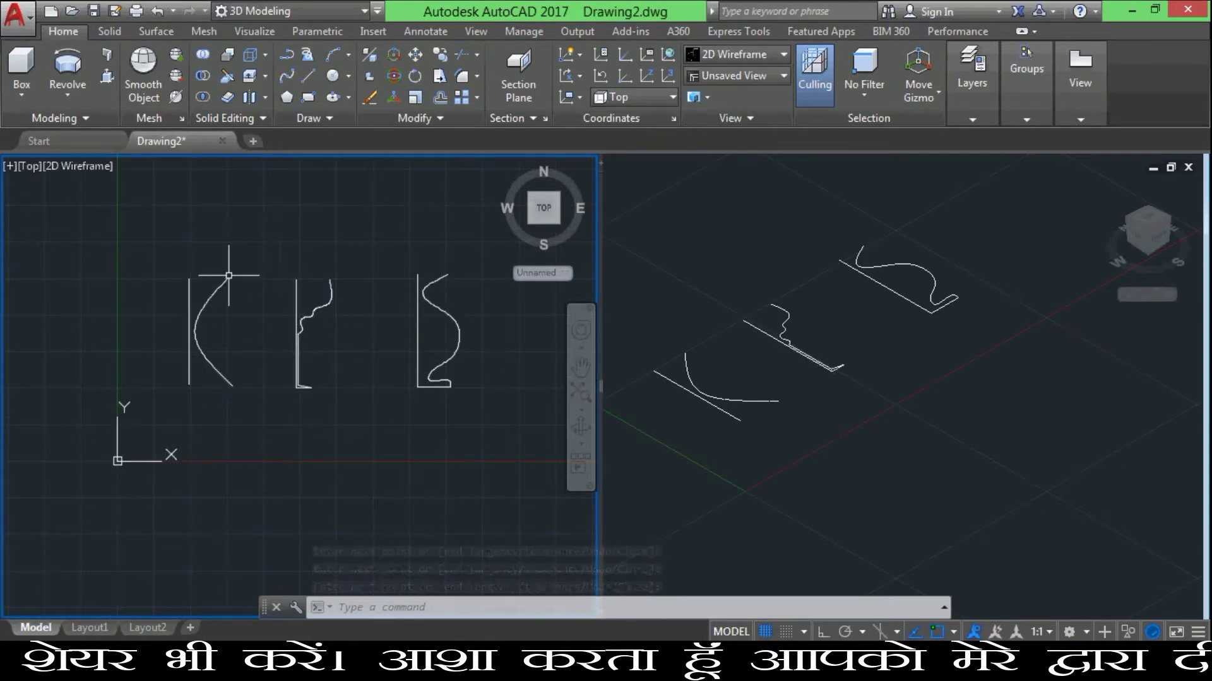
pyautogui.scroll(1, 230, 278)
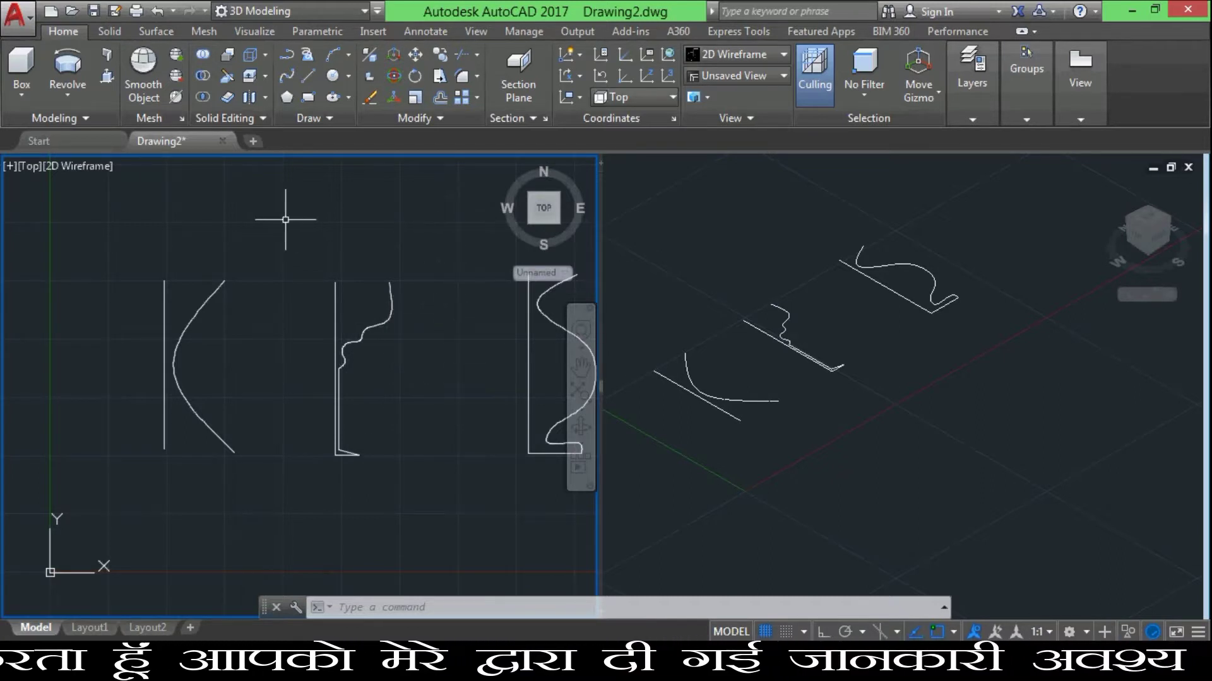
pyautogui.click(447, 255)
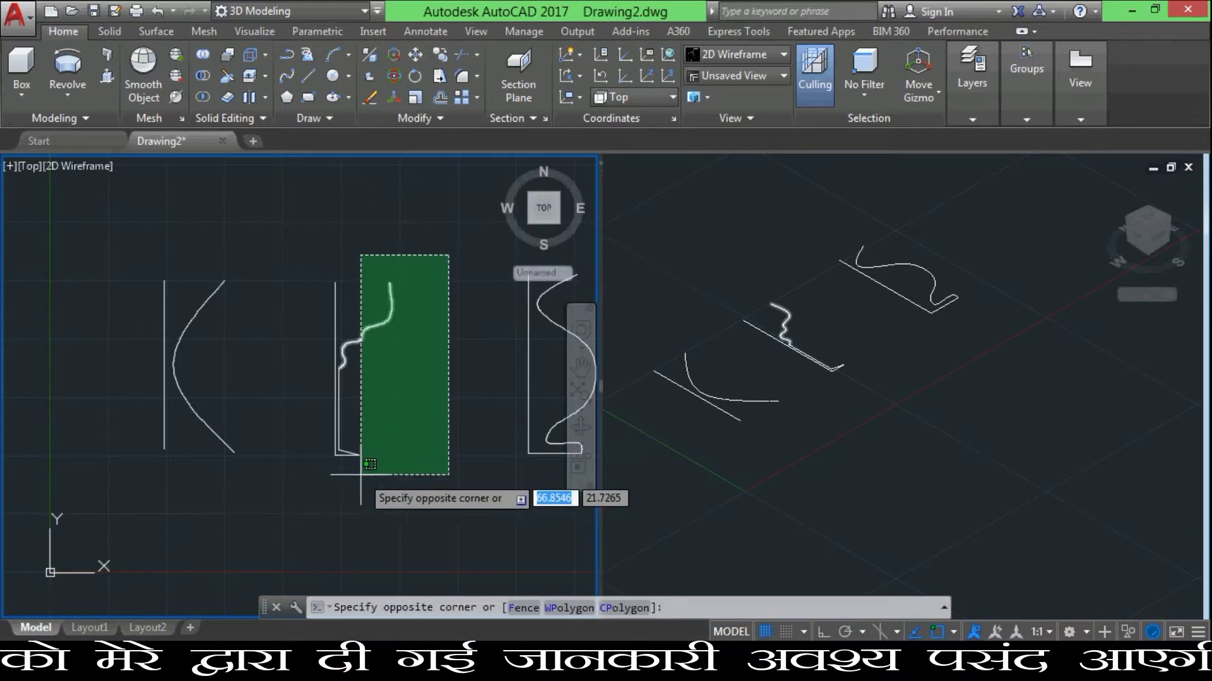
pyautogui.click(349, 489)
pyautogui.click(432, 253)
pyautogui.press('Escape')
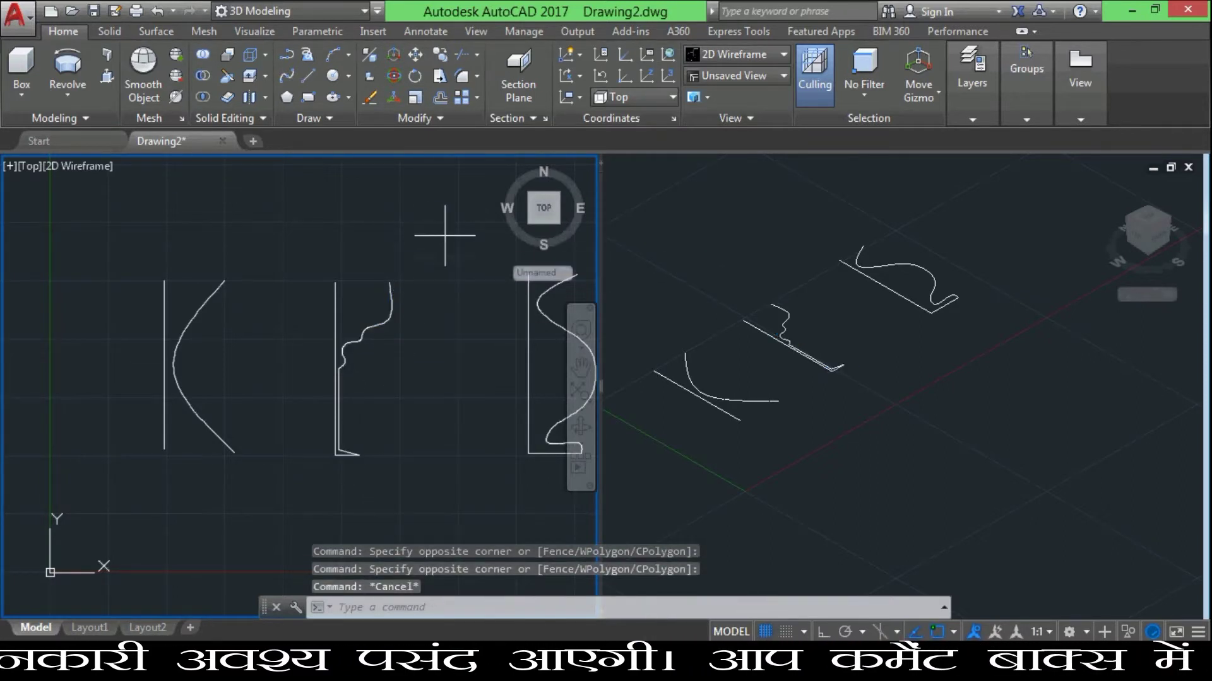
pyautogui.click(446, 236)
pyautogui.click(339, 481)
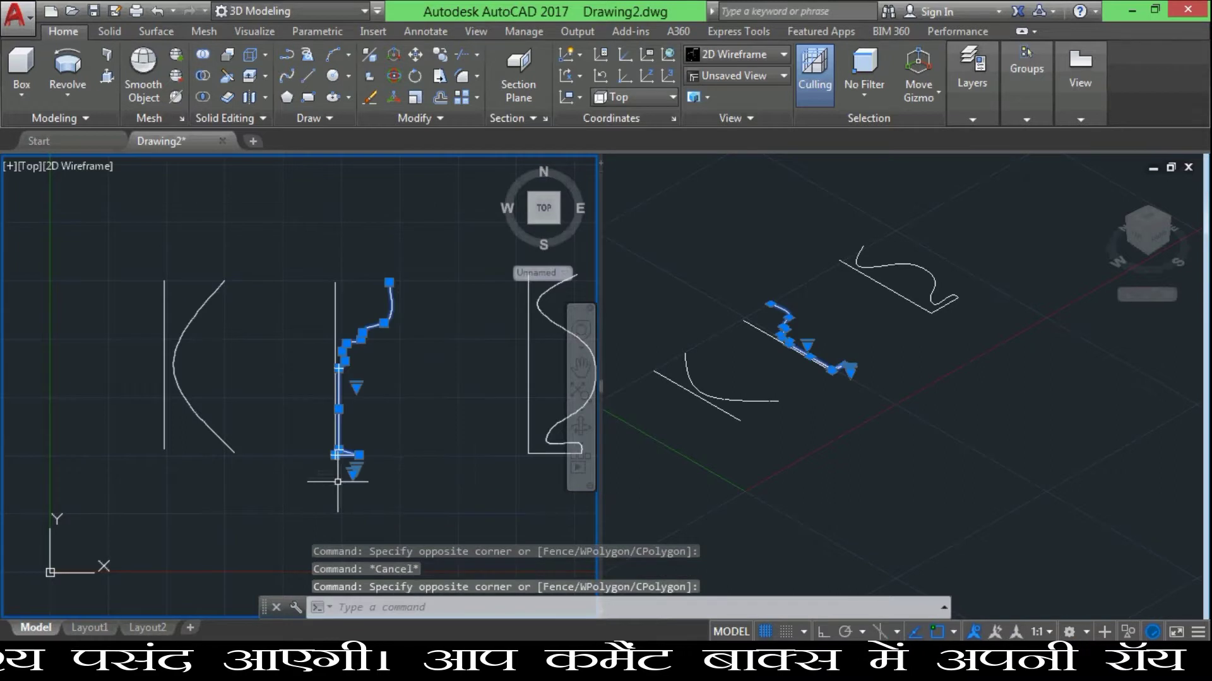
pyautogui.click(433, 119)
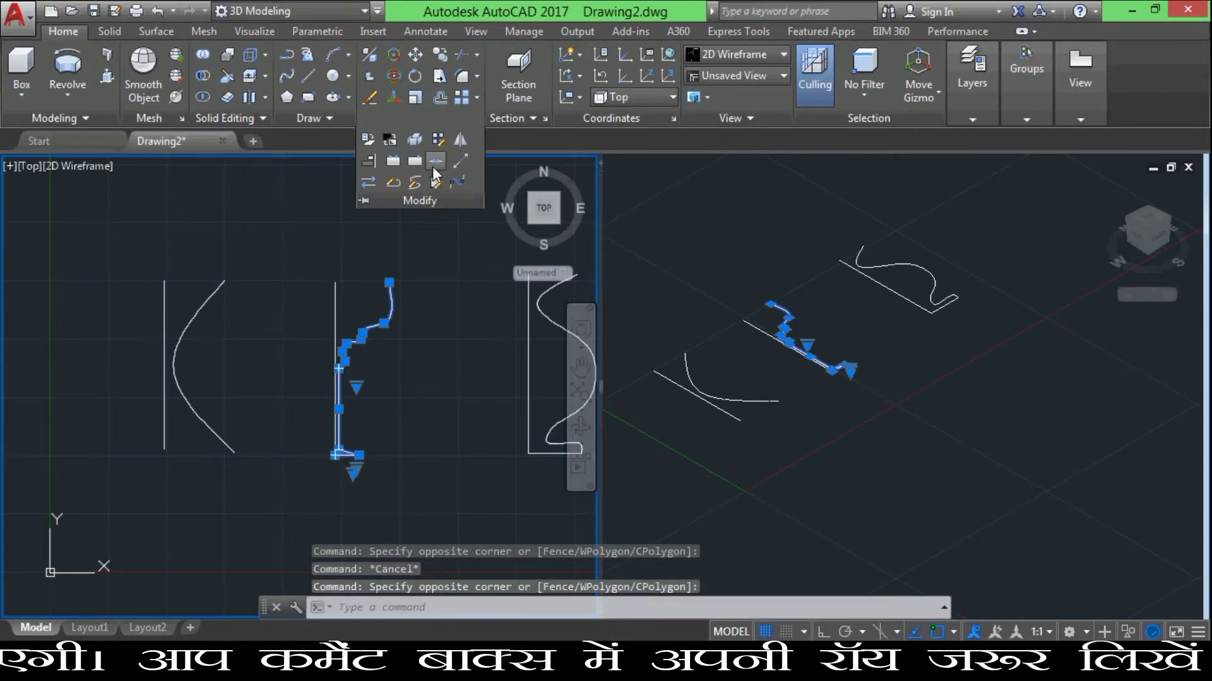
pyautogui.click(434, 164)
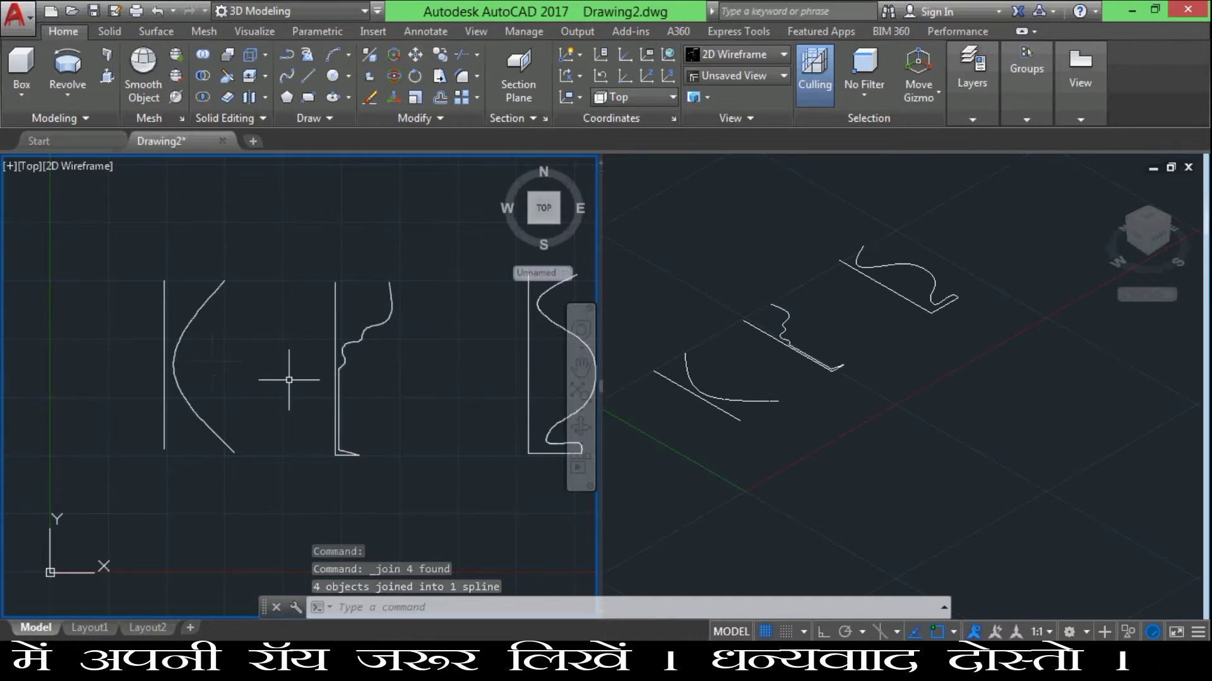
# Join the vase S-curve and its base line into a single spline
pyautogui.scroll(2, 454, 441)
pyautogui.moveTo(459, 446); pyautogui.dragTo(440, 459, button='middle')
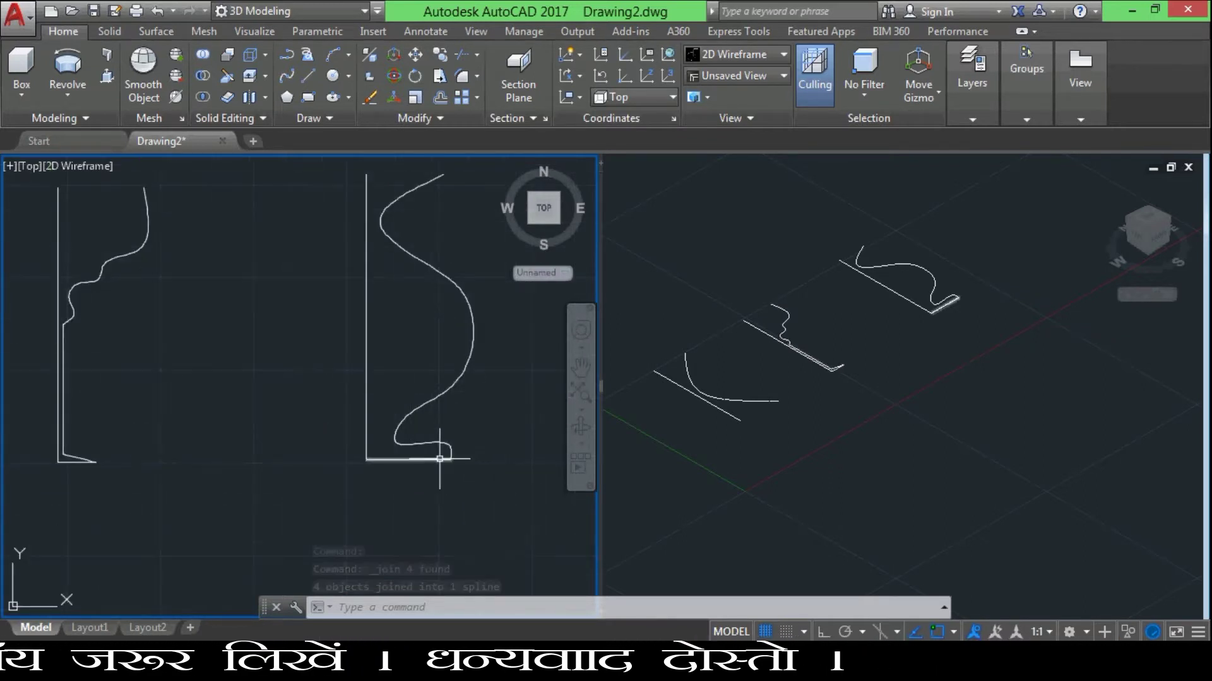
pyautogui.click(477, 169)
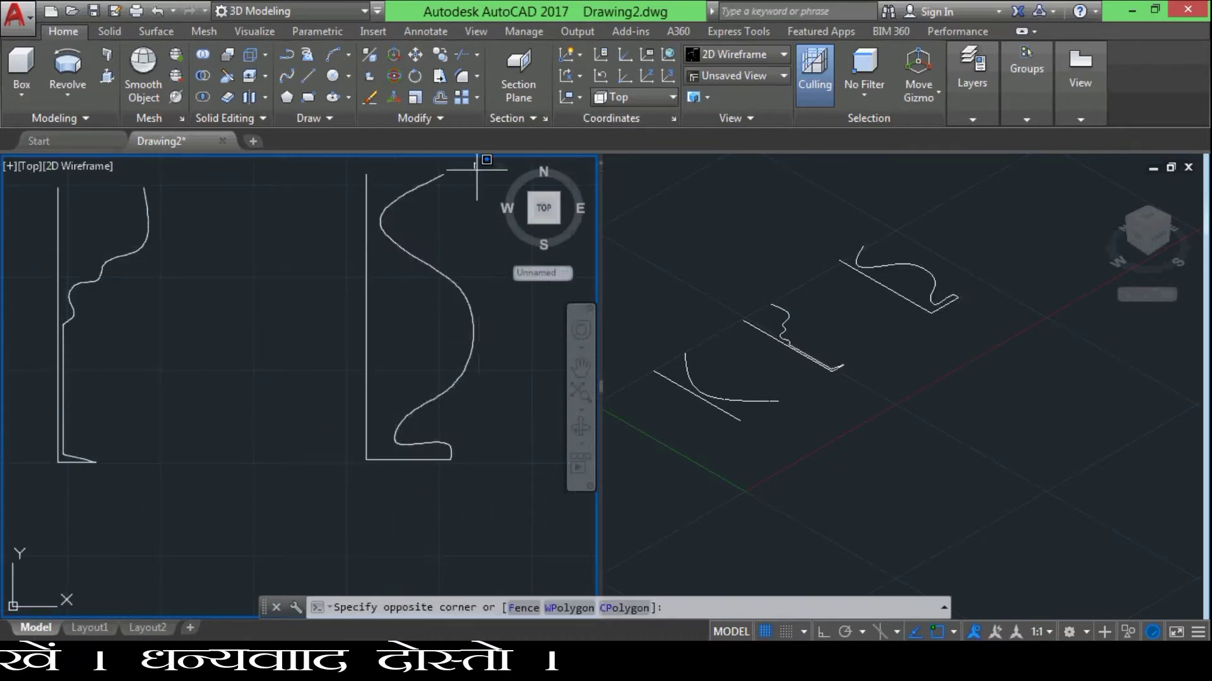
pyautogui.click(402, 498)
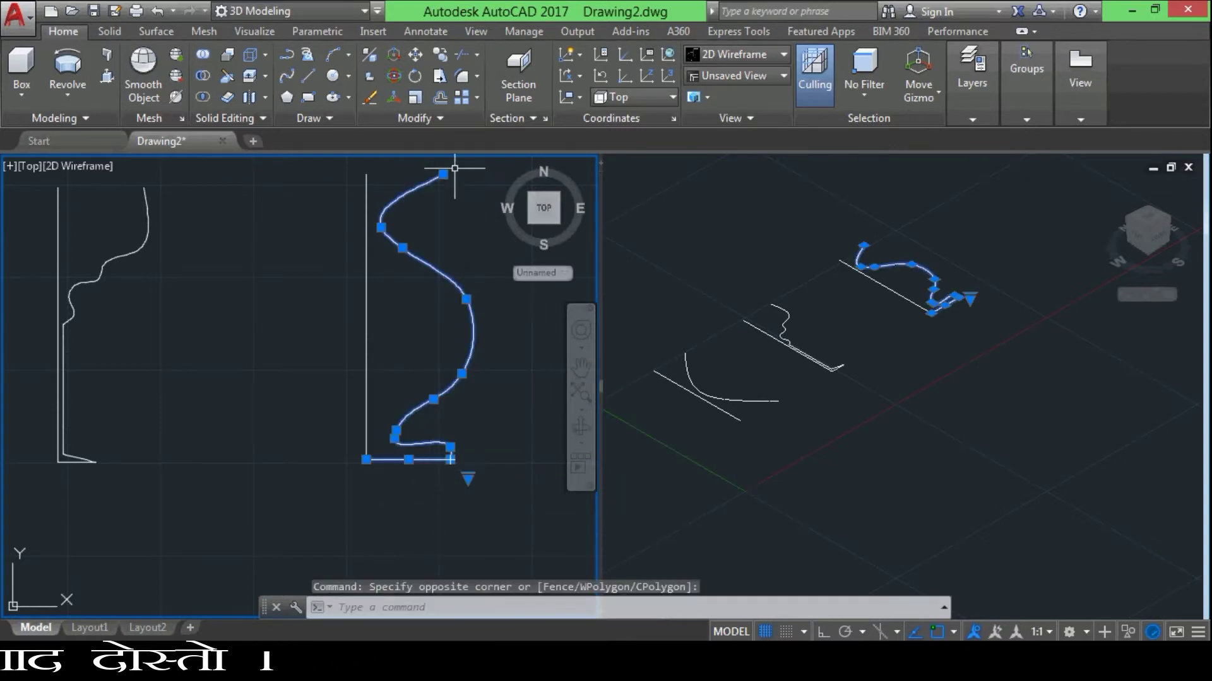
pyautogui.click(433, 115)
pyautogui.click(437, 161)
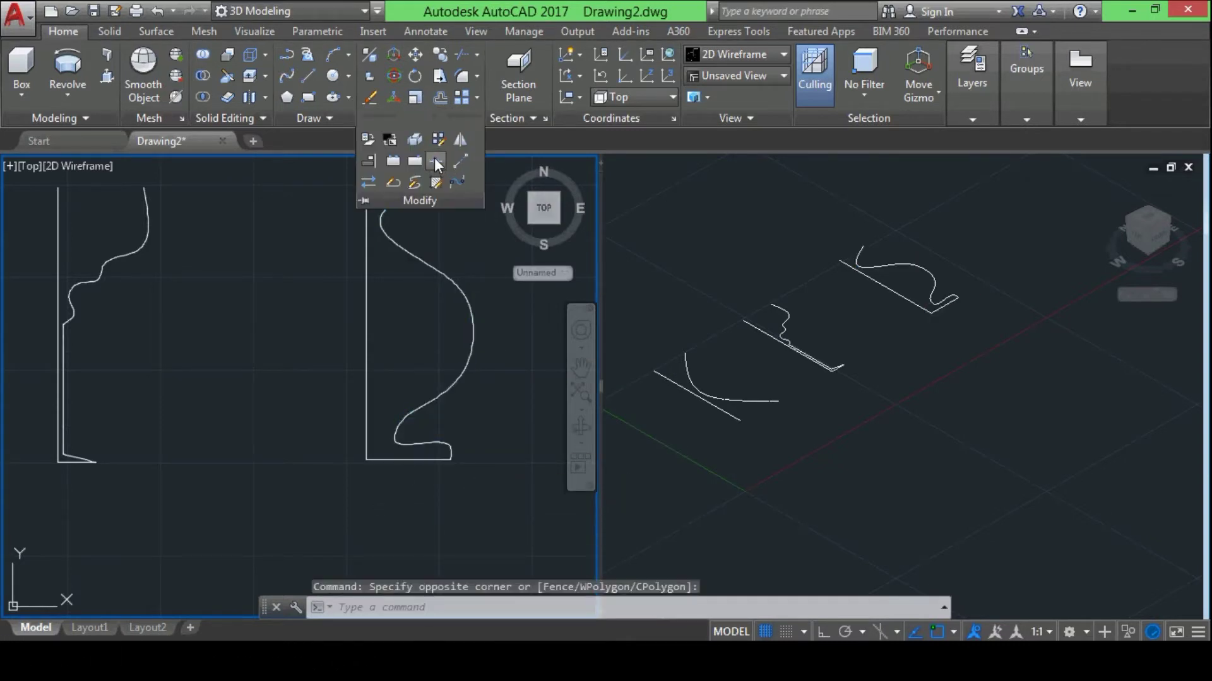
pyautogui.scroll(-3, 323, 377)
pyautogui.scroll(-2, 323, 377)
pyautogui.scroll(2, 297, 377)
pyautogui.scroll(-2, 209, 377)
pyautogui.scroll(2, 252, 377)
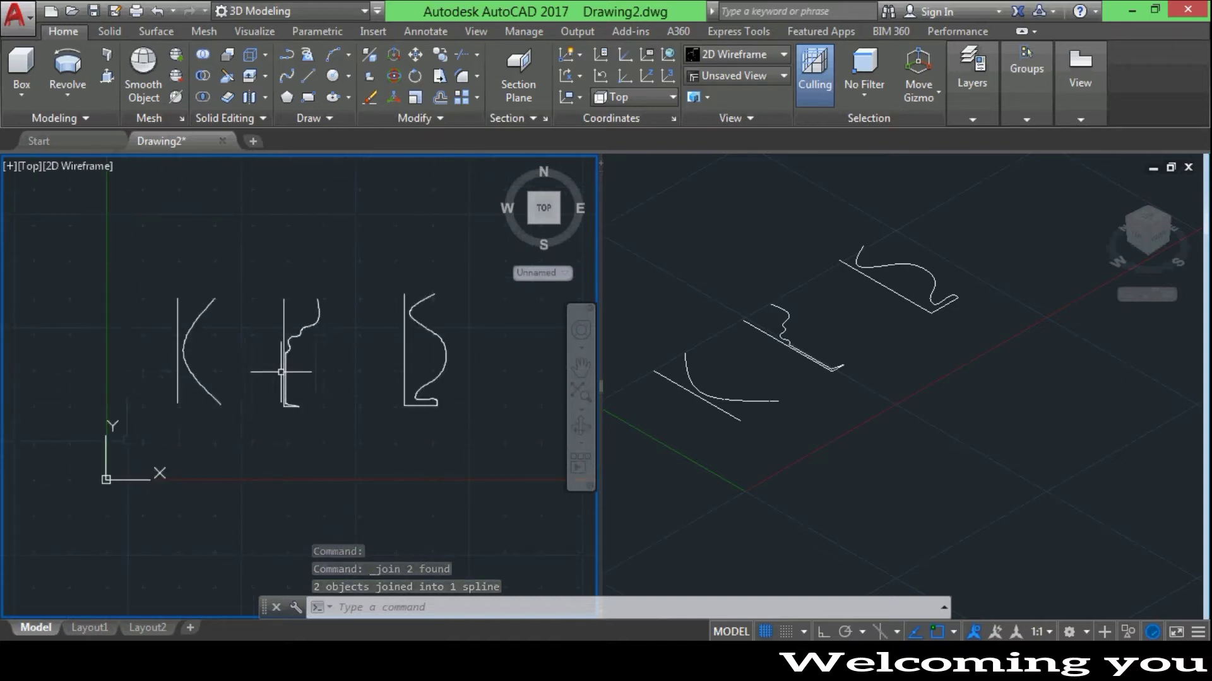
# Revolve the right vase profile a full turn about its bottom-to-top axis into a solid vase
pyautogui.click(65, 69)
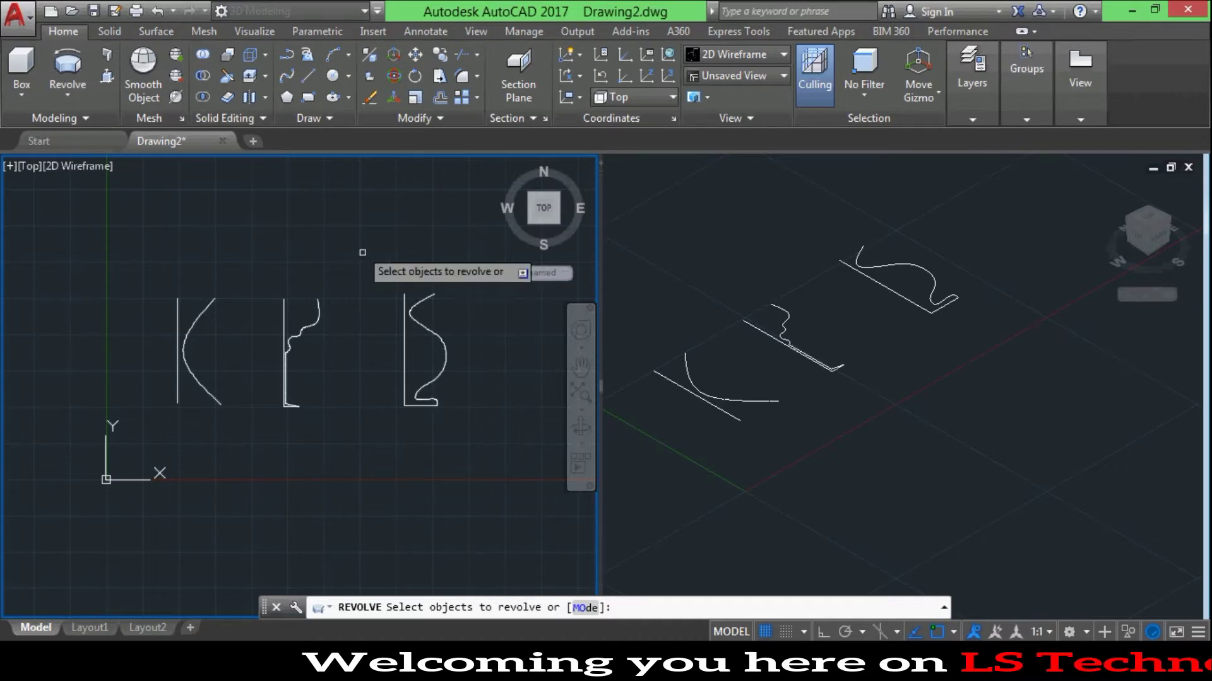
pyautogui.click(438, 337)
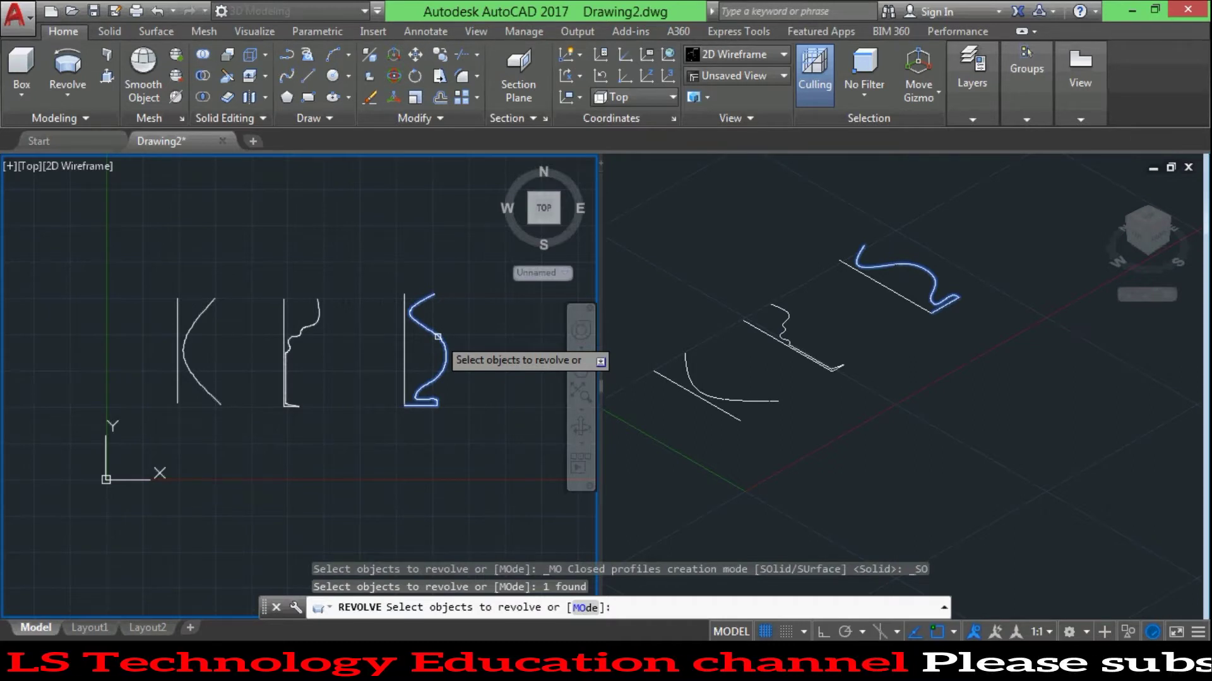
pyautogui.press('Return')
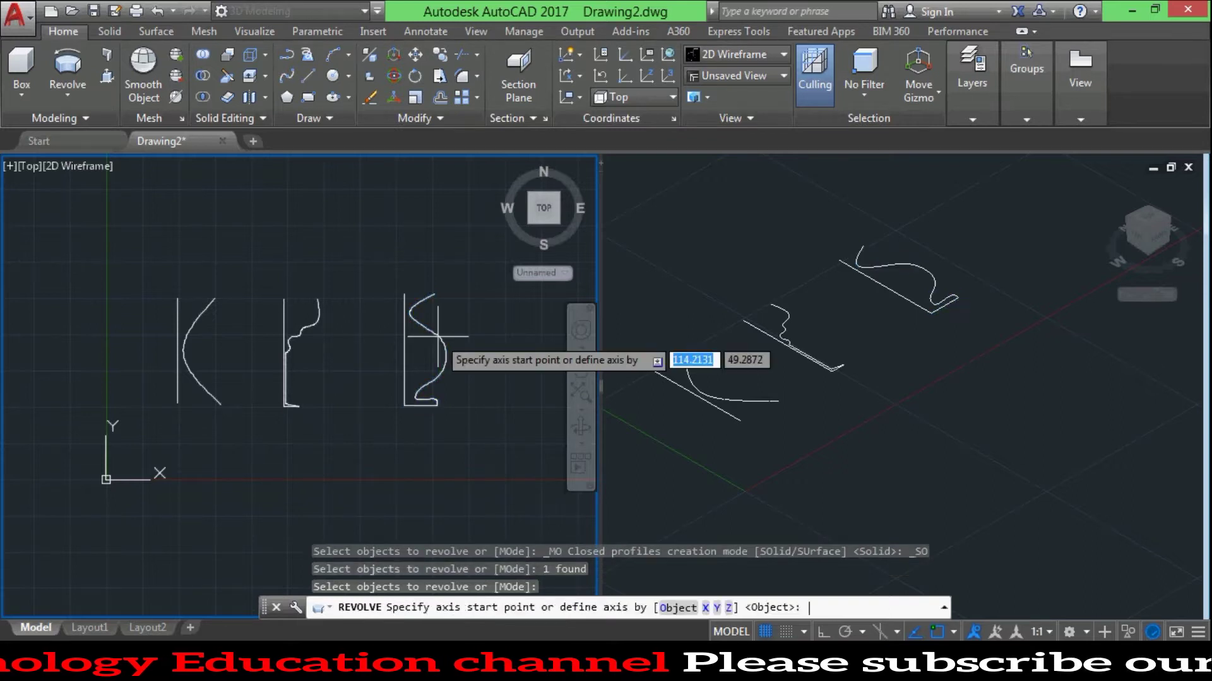
pyautogui.click(404, 405)
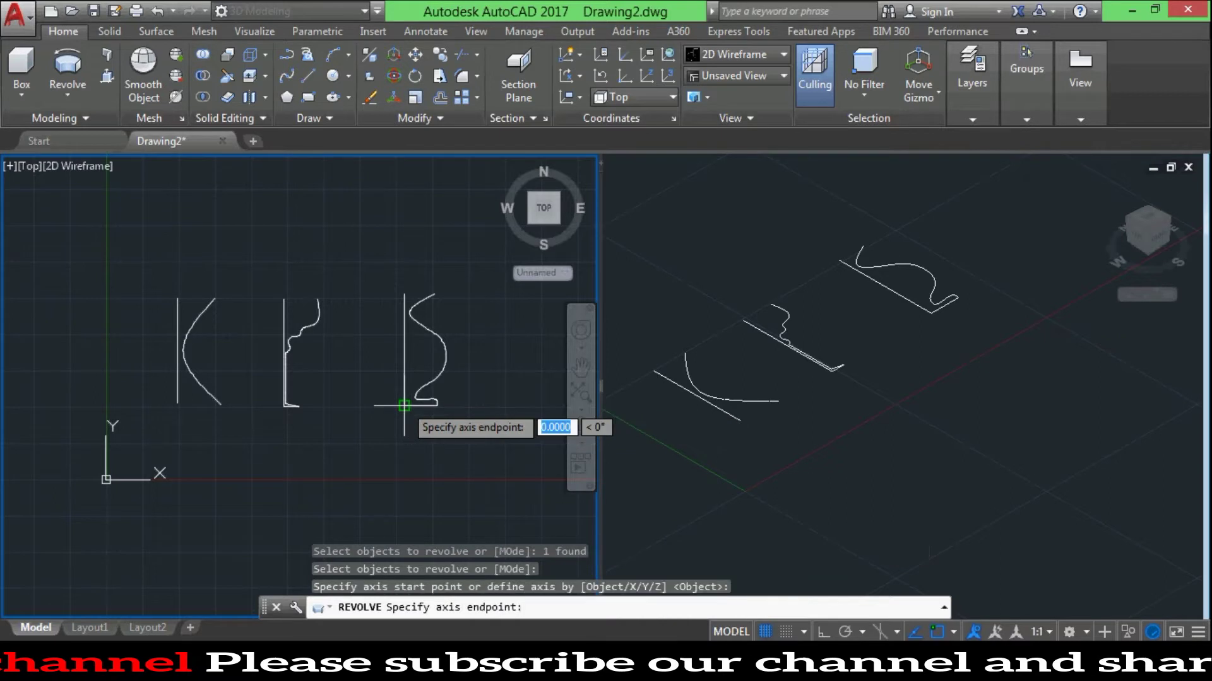
pyautogui.click(404, 294)
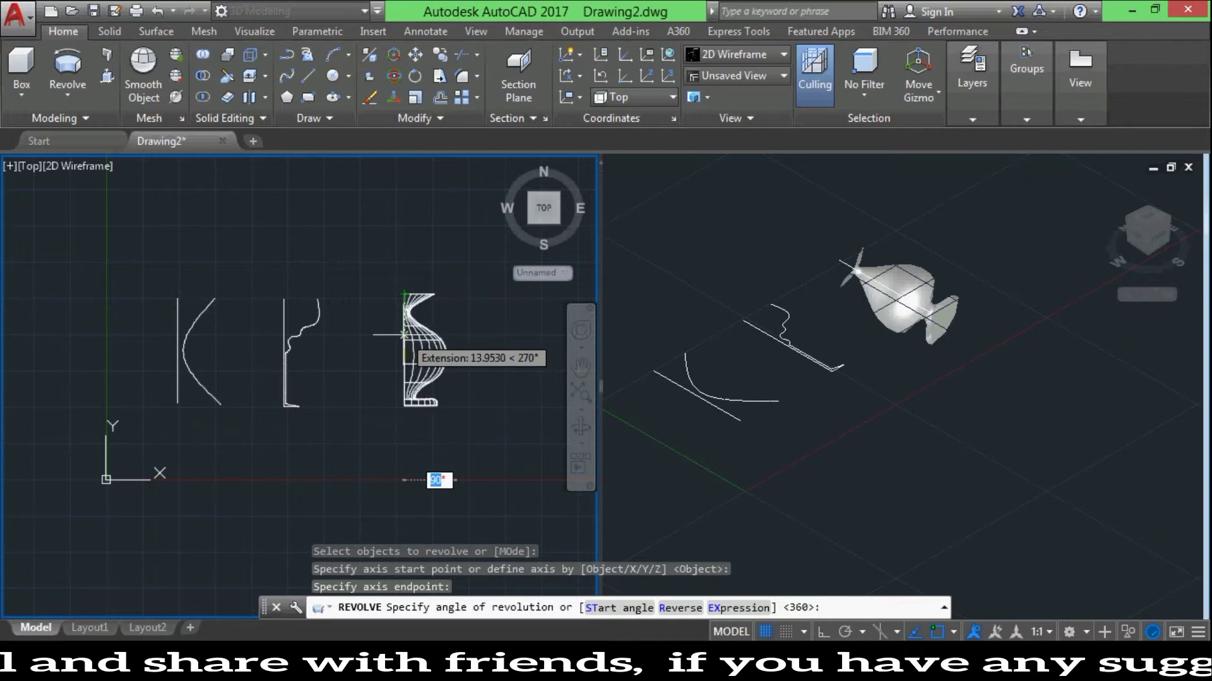
pyautogui.write('361')
pyautogui.press('Return')
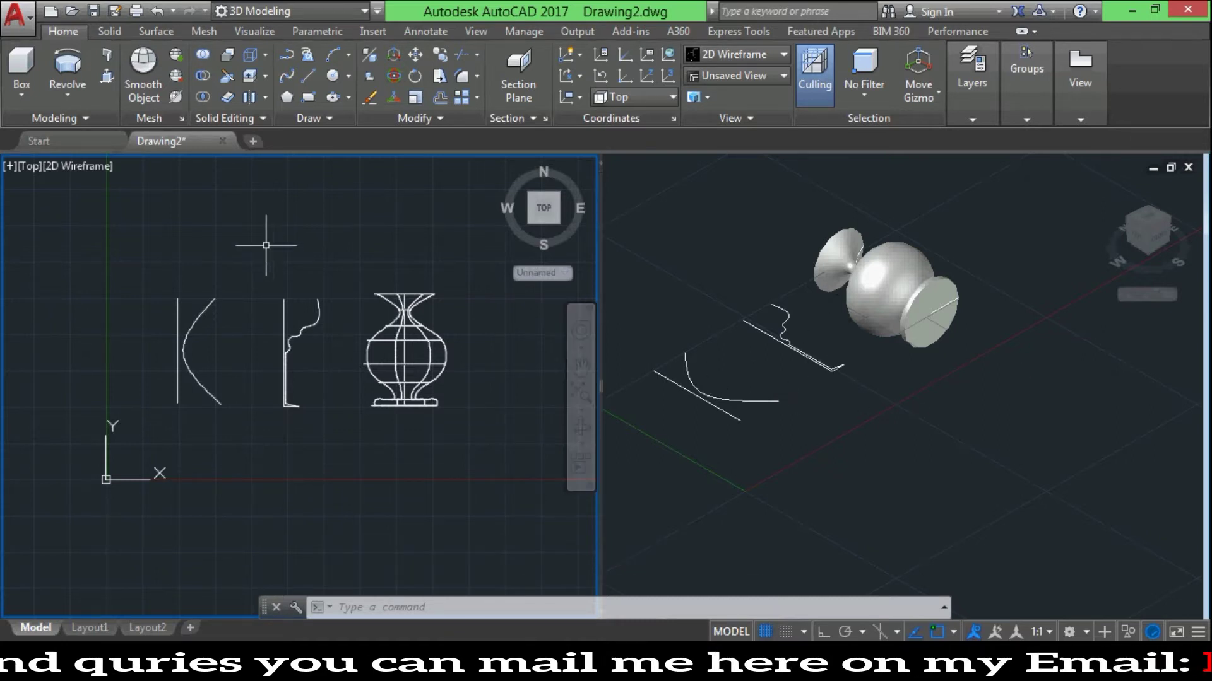
# Revolve the middle goblet profile a full 360° about its base-to-top axis
pyautogui.click(70, 76)
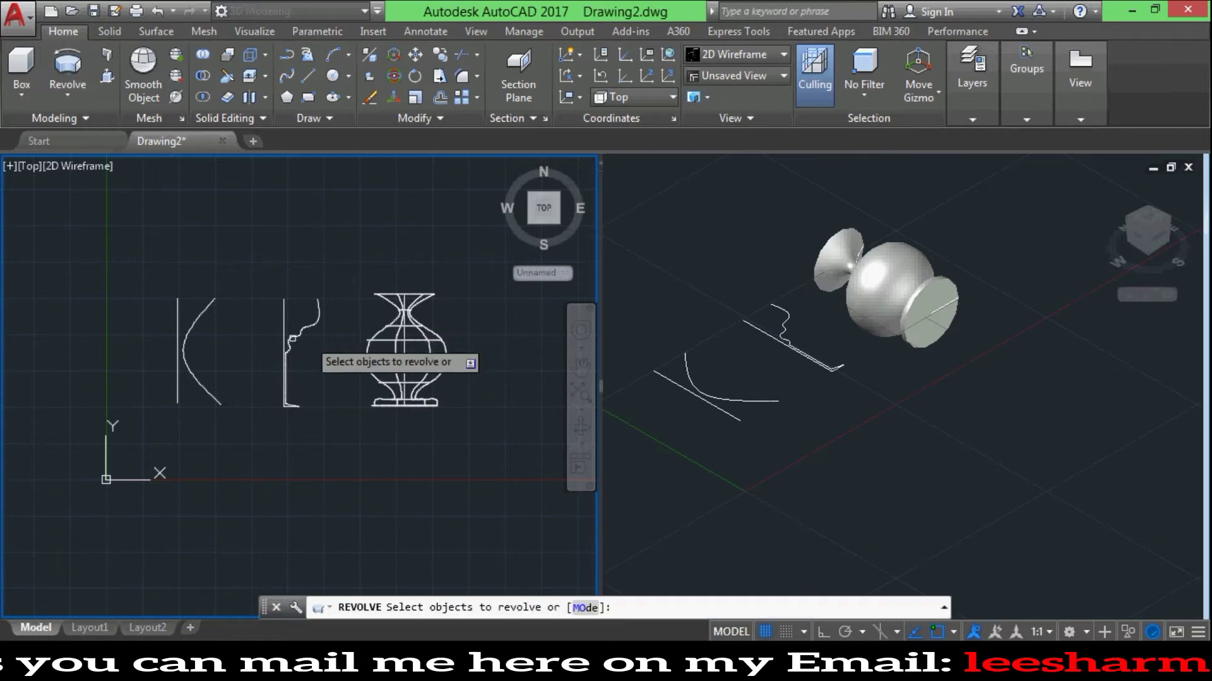
pyautogui.click(310, 324)
pyautogui.rightClick(313, 323)
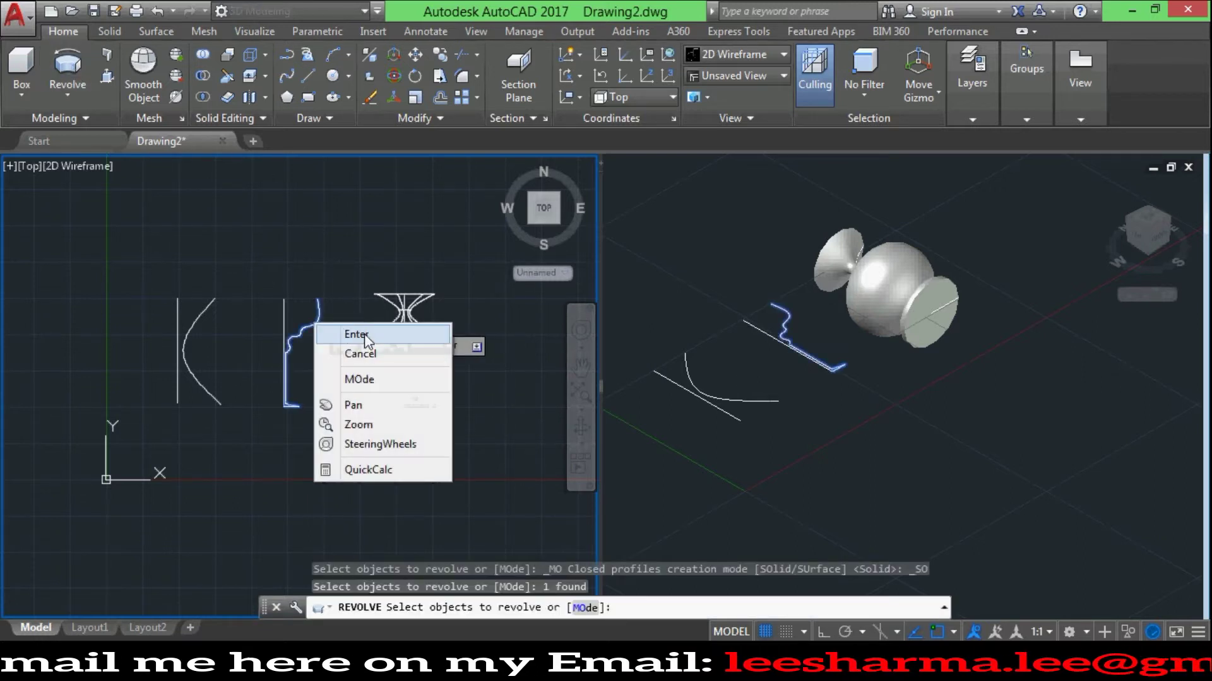
pyautogui.click(347, 338)
pyautogui.scroll(3, 281, 397)
pyautogui.scroll(-3, 294, 391)
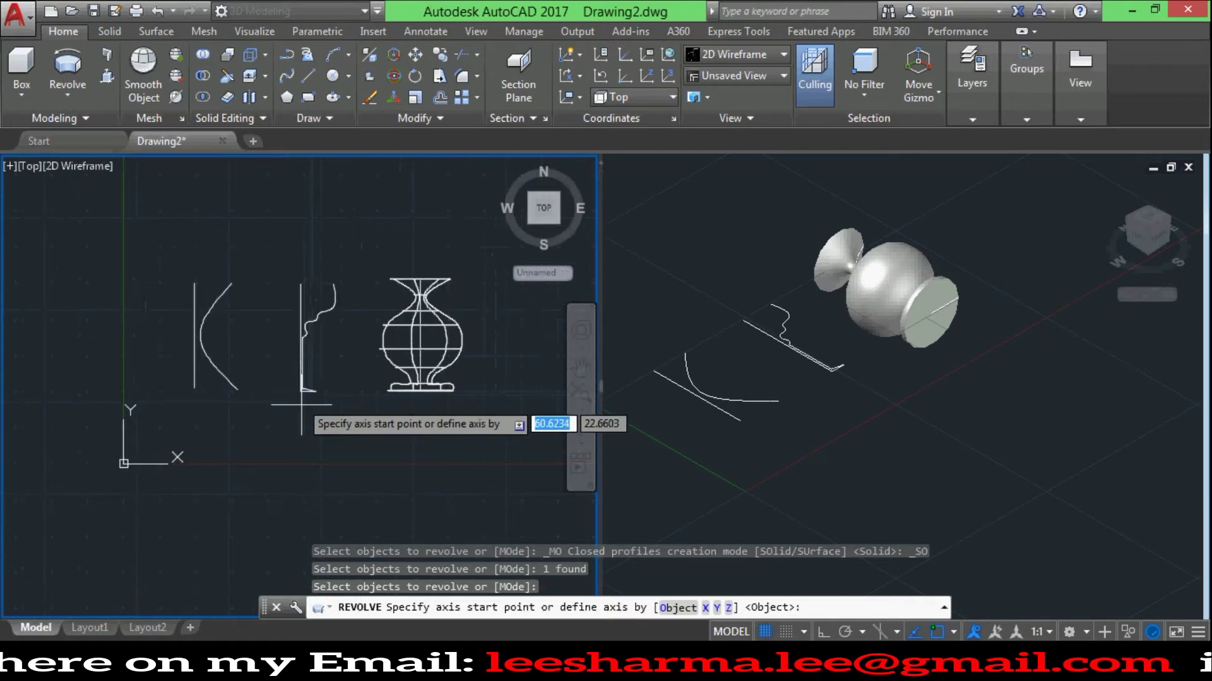
pyautogui.click(301, 390)
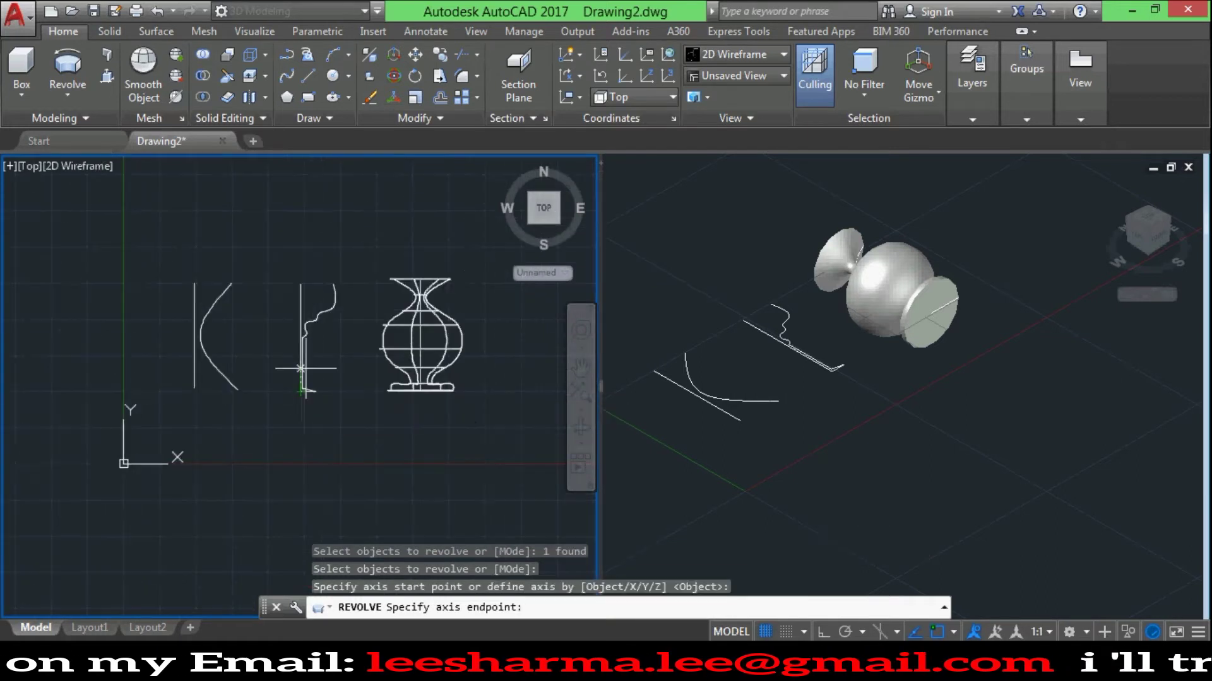
pyautogui.click(302, 283)
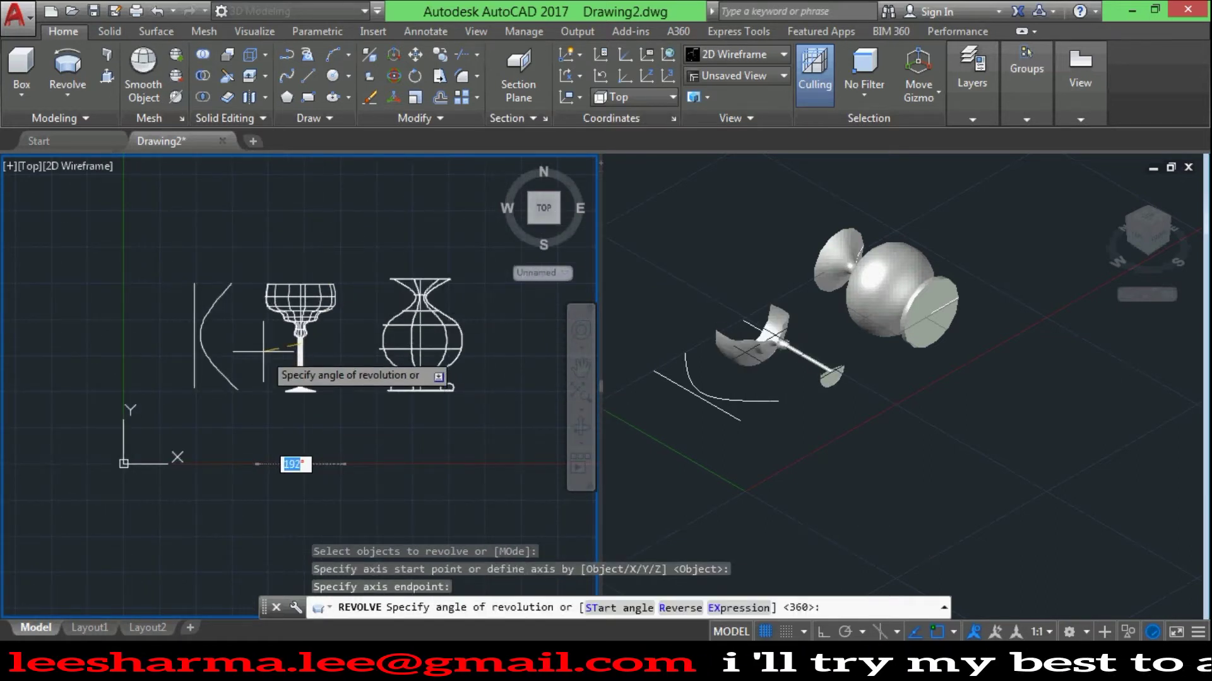
pyautogui.press('Return')
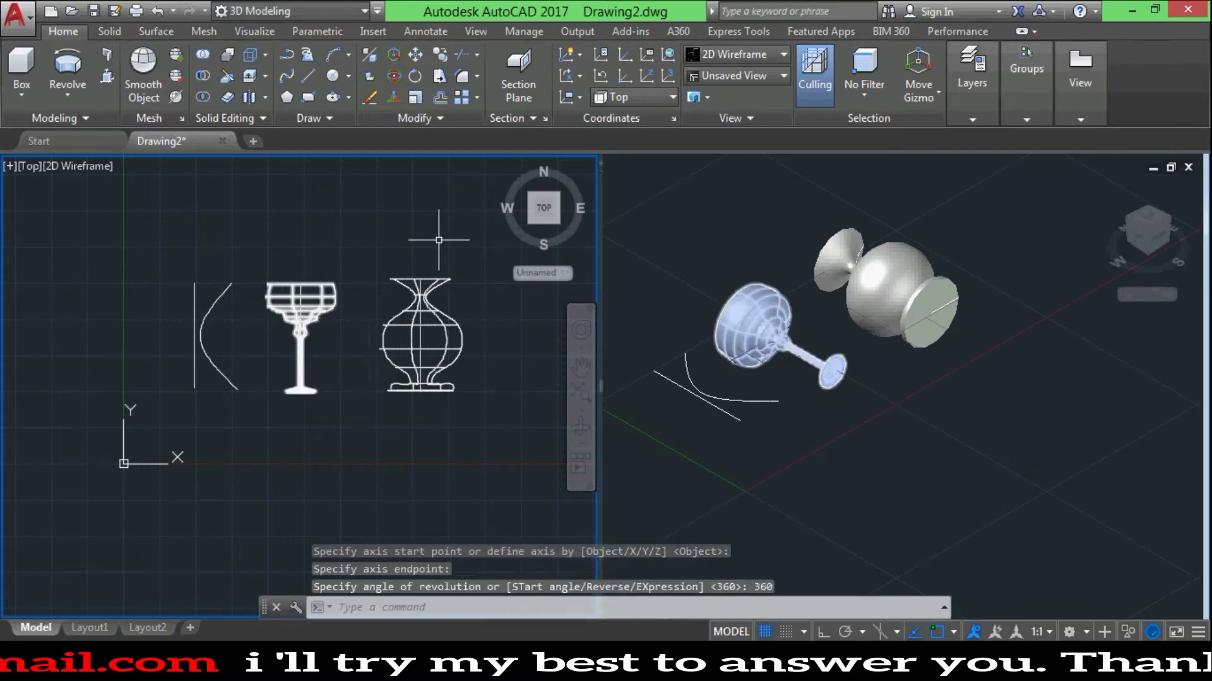
pyautogui.click(72, 70)
# Revolve the left bowed curve 180° about its vertical line into an hourglass surface
pyautogui.click(214, 305)
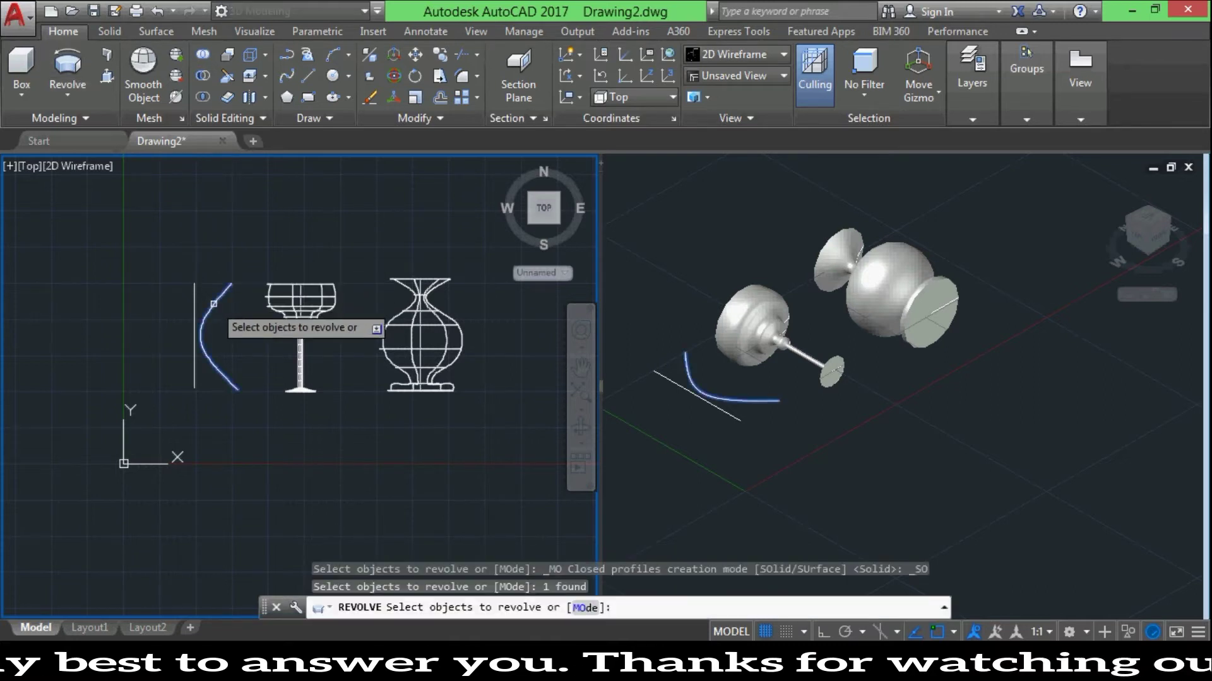
pyautogui.rightClick(214, 304)
pyautogui.click(251, 316)
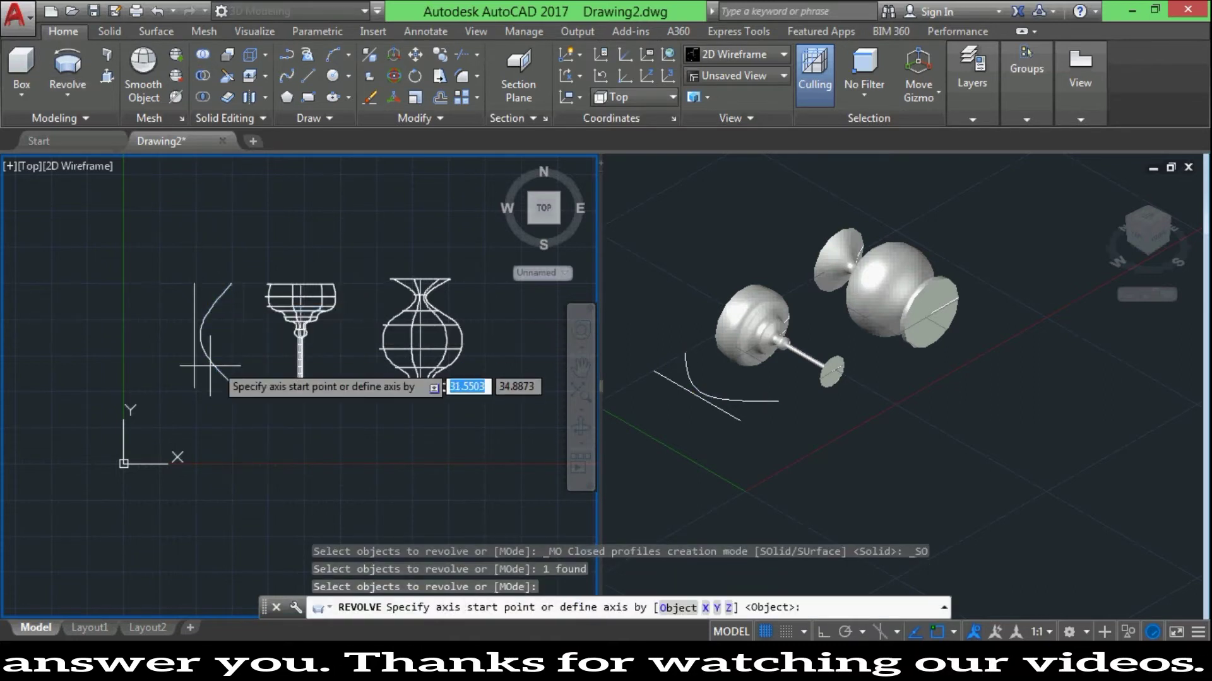
pyautogui.click(193, 388)
pyautogui.click(194, 284)
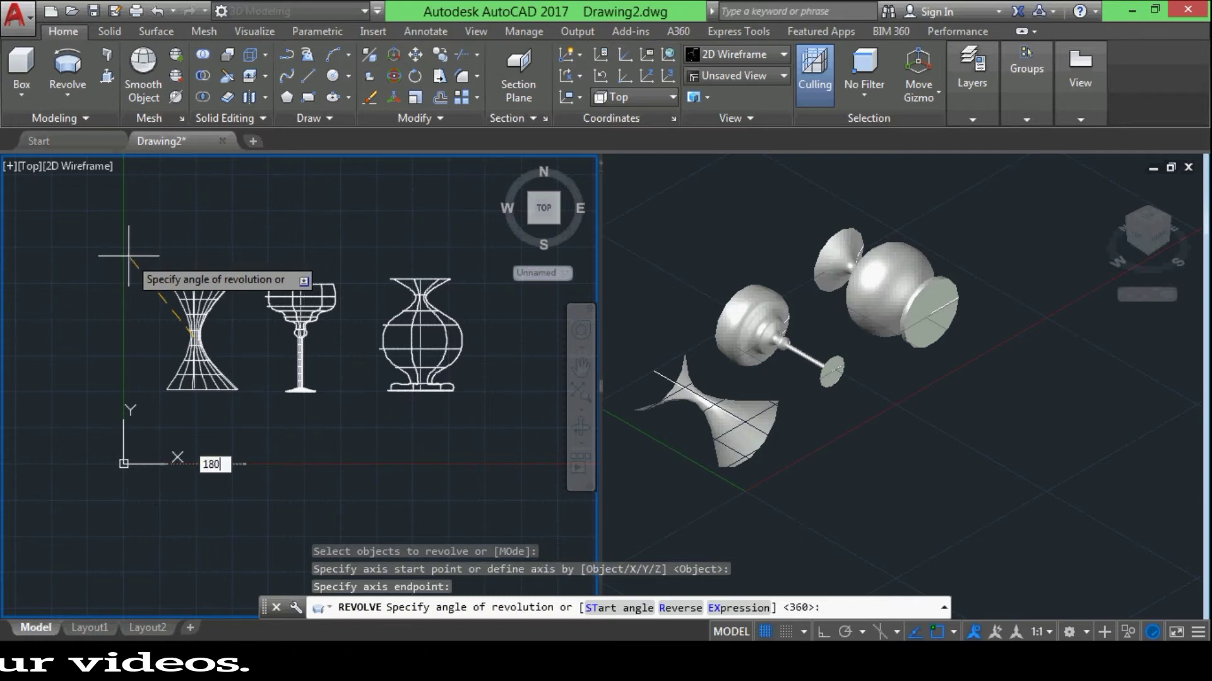
pyautogui.press('Return')
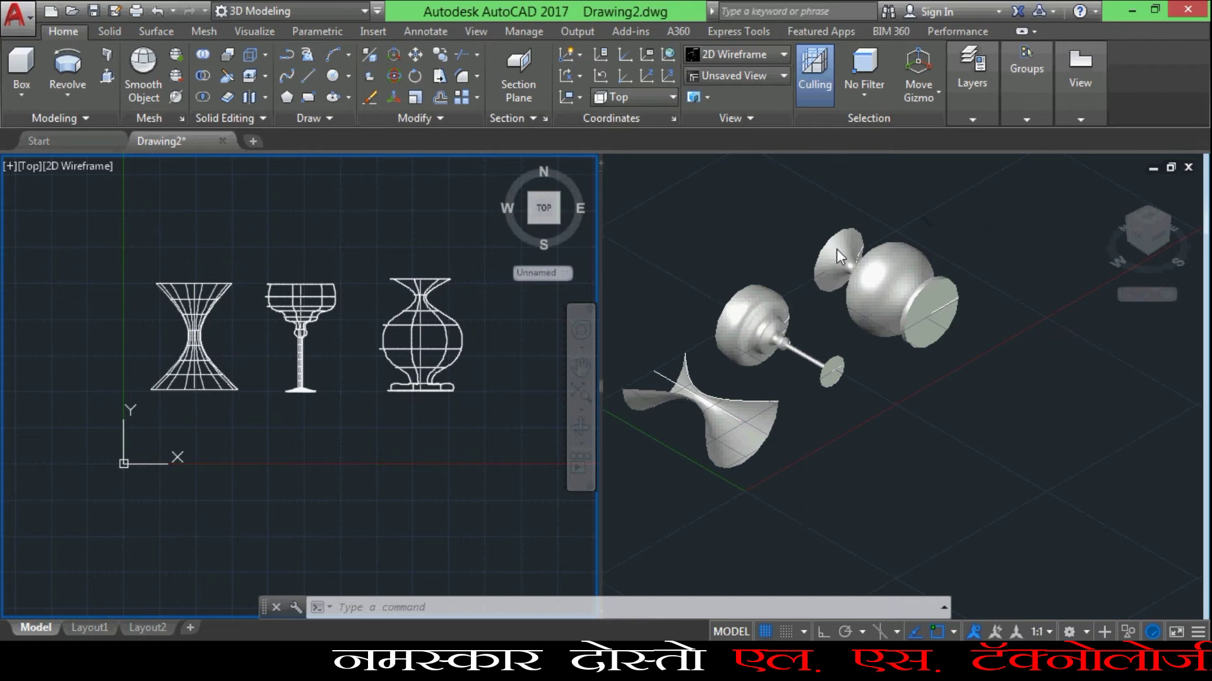
# Activate the right viewport and switch its preset view to Front, then Left
pyautogui.click(741, 221)
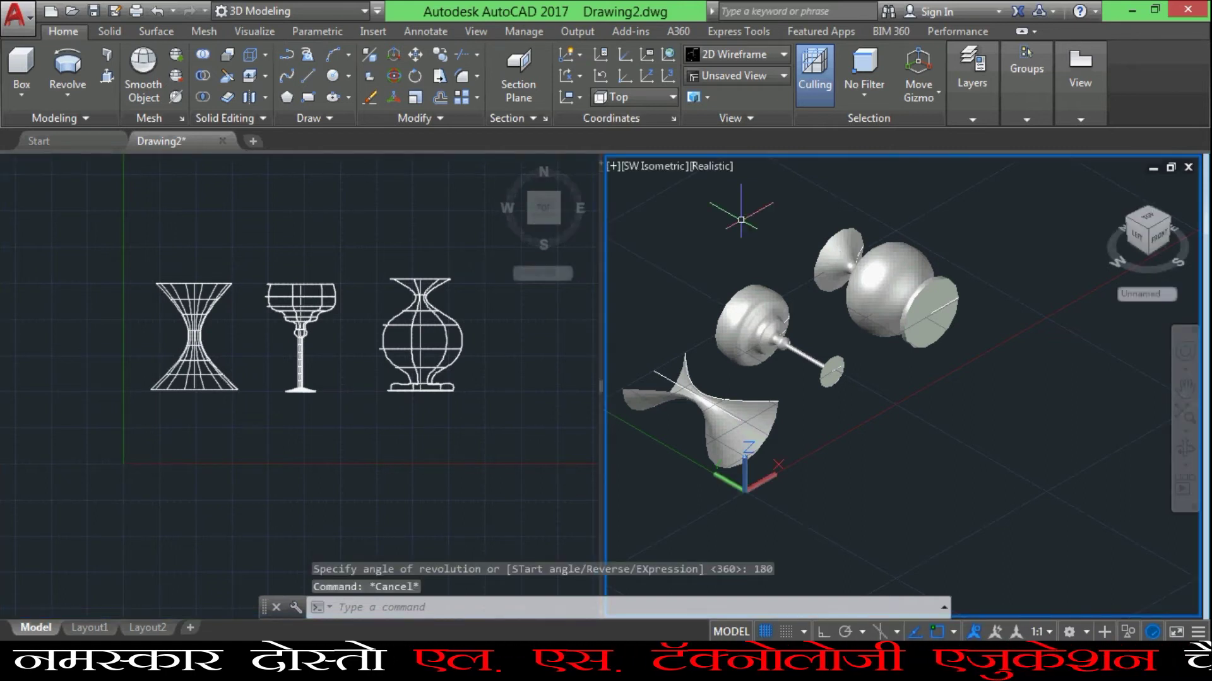
pyautogui.click(650, 168)
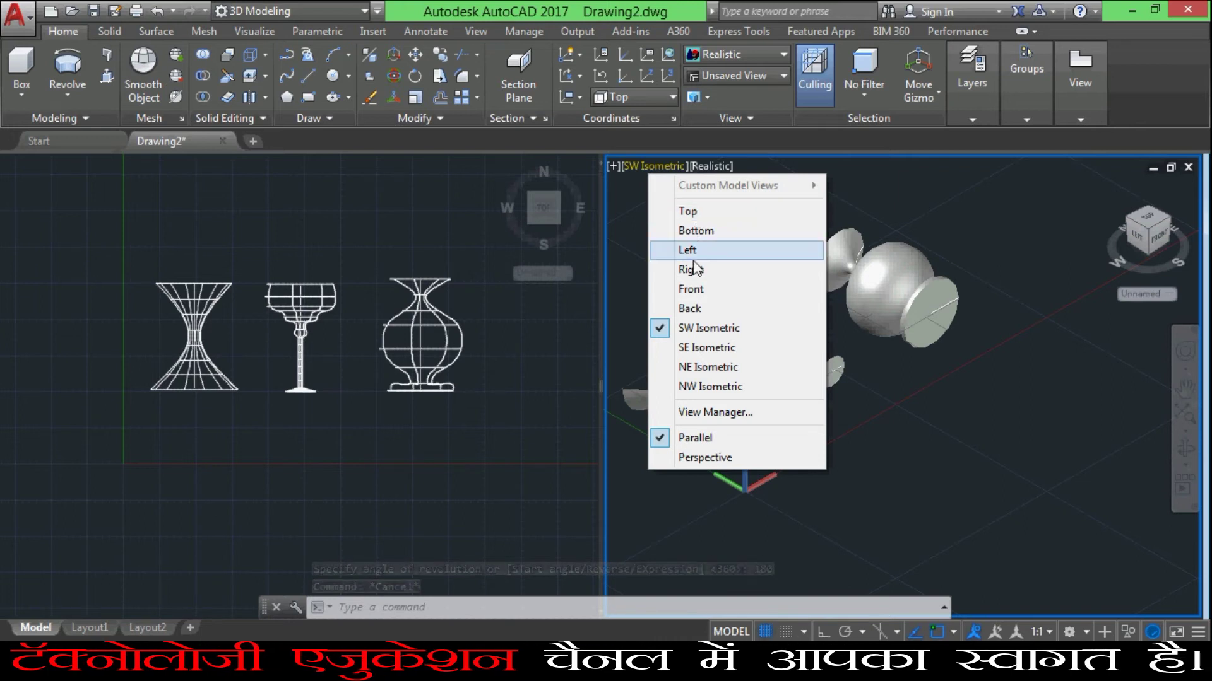
pyautogui.click(690, 289)
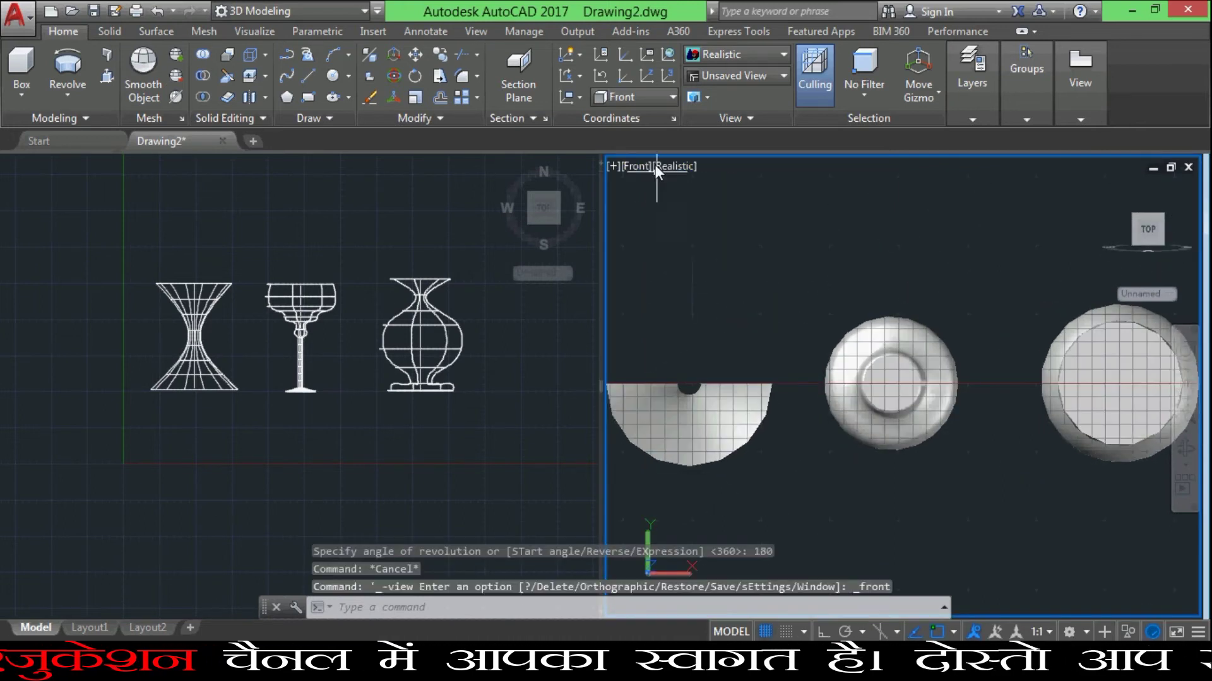
pyautogui.click(644, 166)
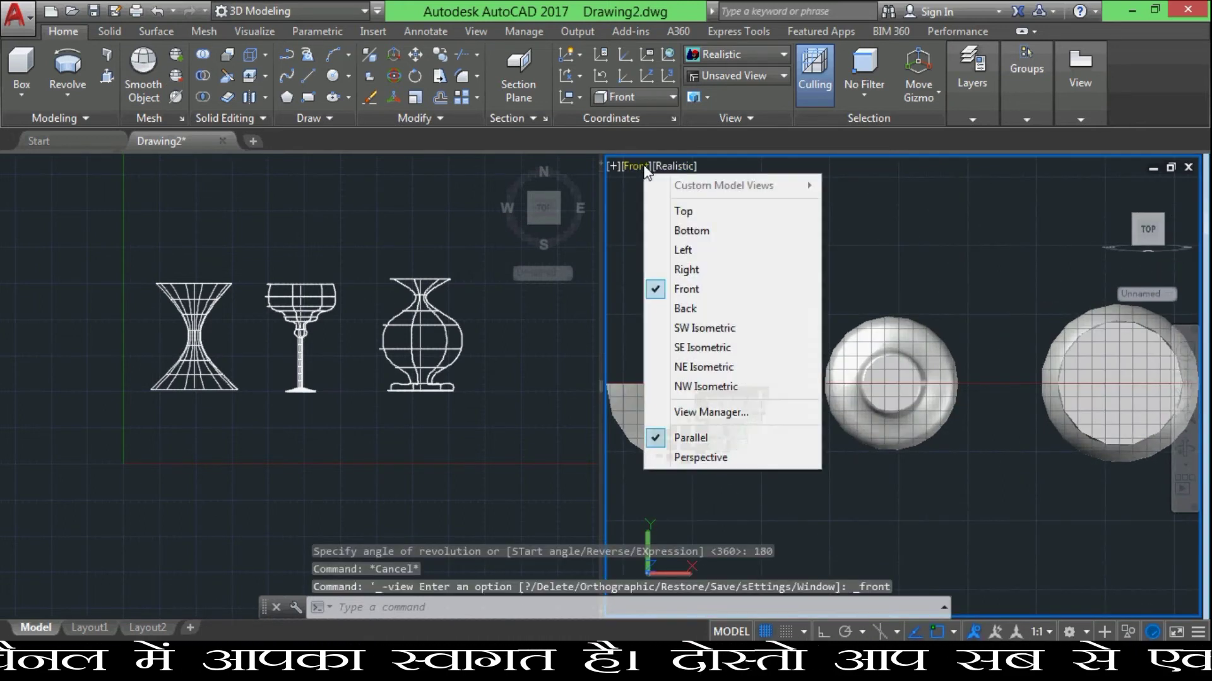
pyautogui.click(683, 250)
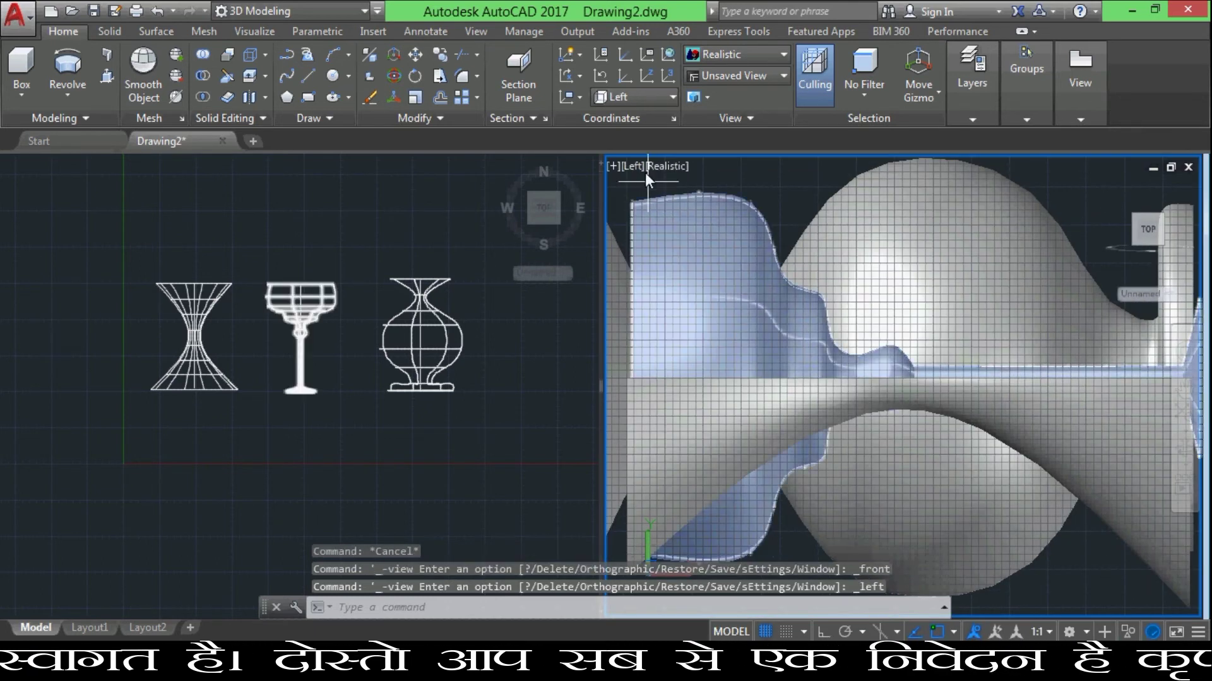
# Set the right viewport to Top view and zoom to frame the three solids
pyautogui.click(633, 165)
pyautogui.click(672, 205)
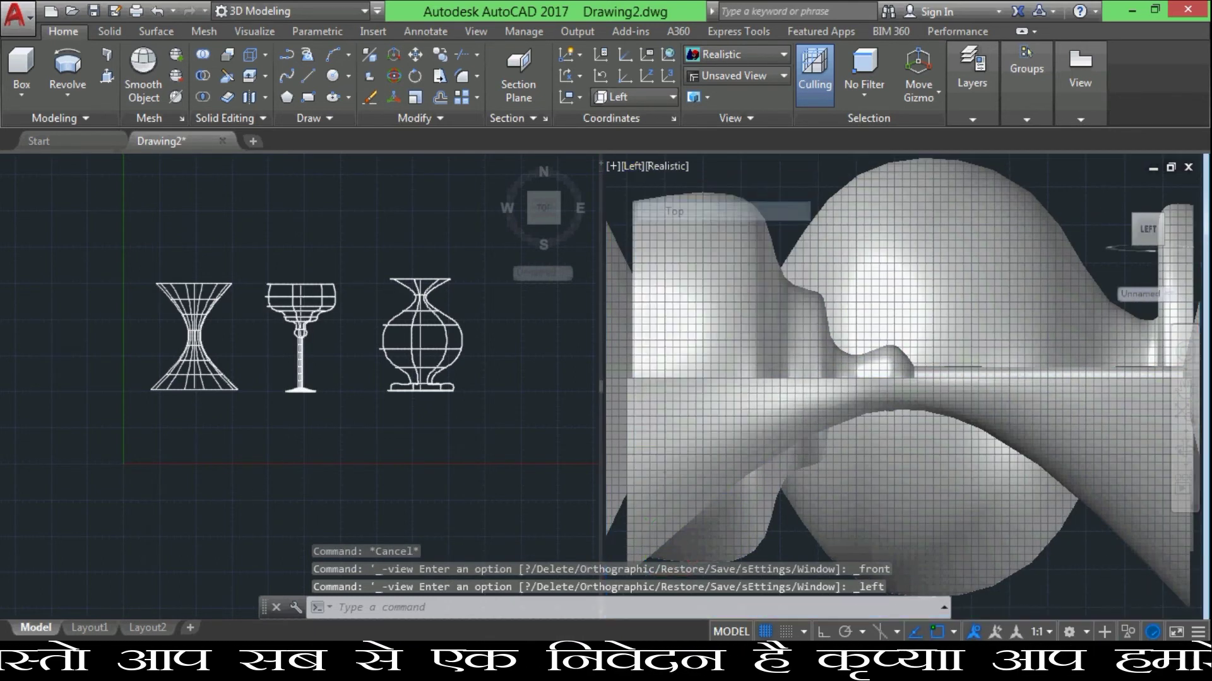
pyautogui.scroll(-2, 909, 367)
pyautogui.scroll(-1, 946, 379)
pyautogui.scroll(1, 1052, 417)
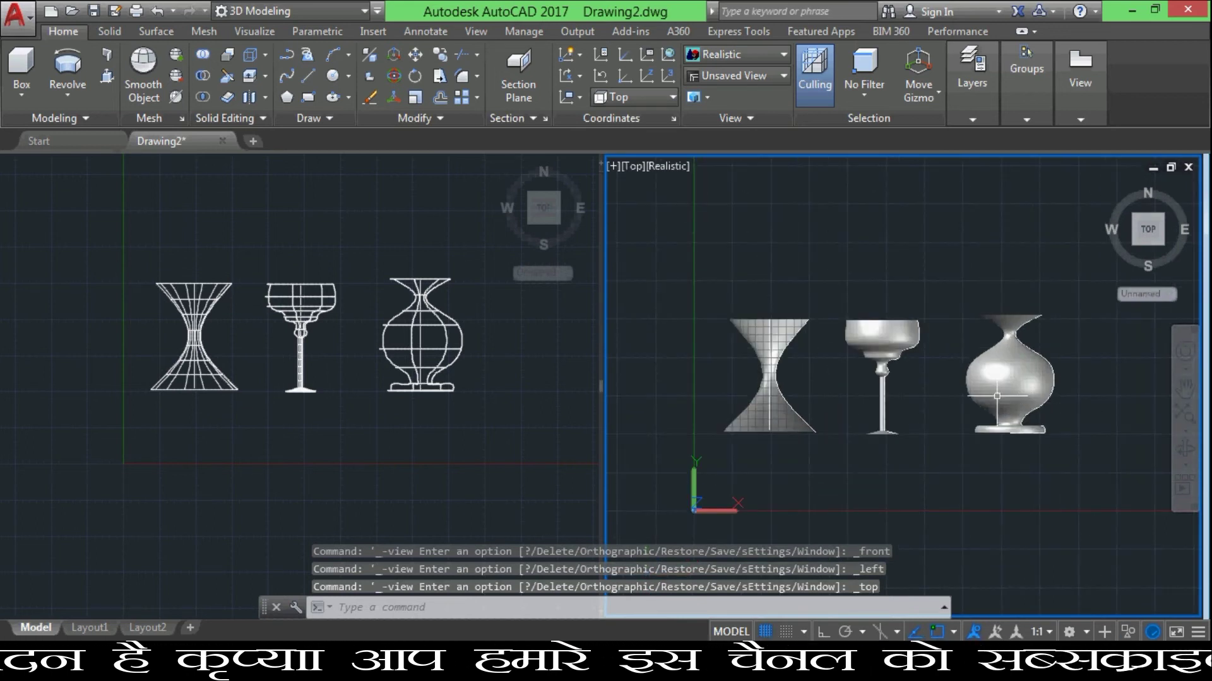
pyautogui.scroll(2, 997, 397)
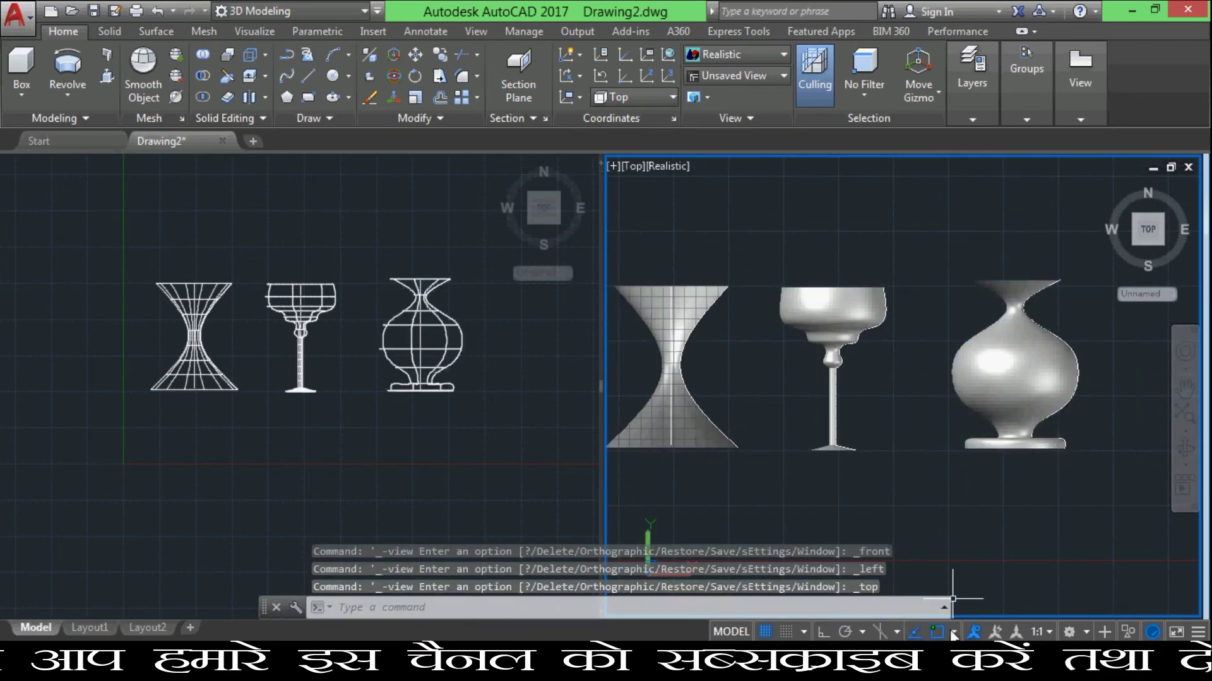
# Turn off the grid and orbit the right viewport into a tilted view
pyautogui.click(767, 631)
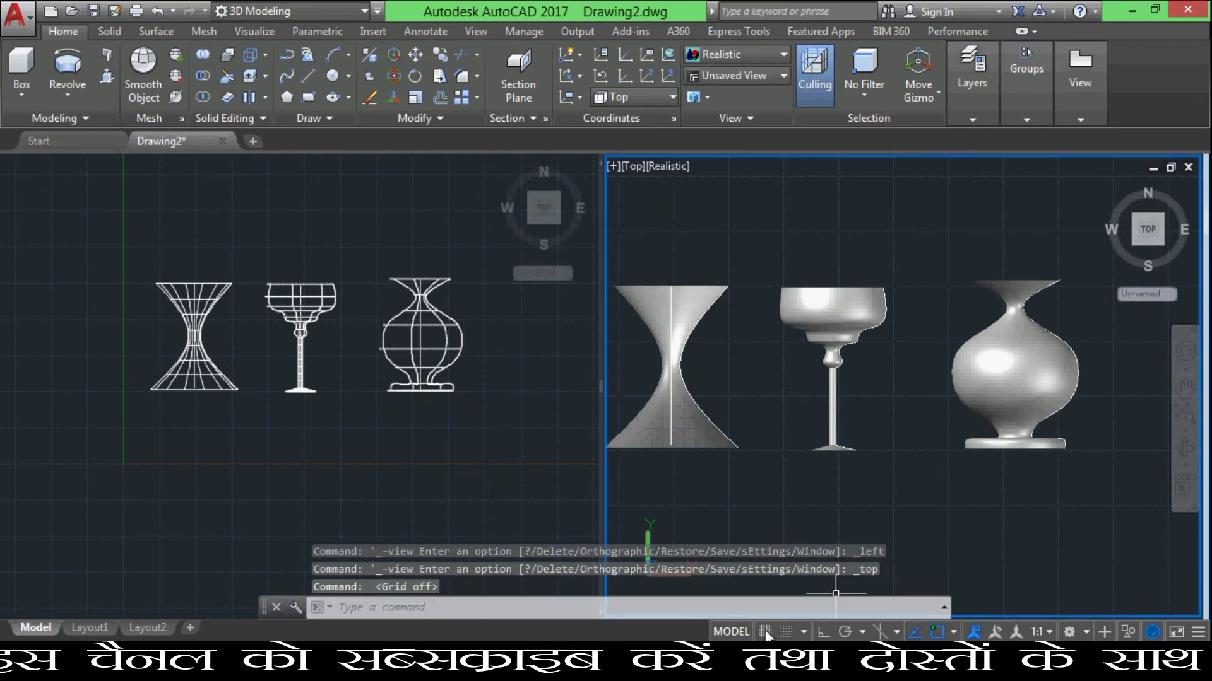
pyautogui.click(1186, 449)
pyautogui.moveTo(906, 351)
pyautogui.mouseDown()
pyautogui.moveTo(806, 346)
pyautogui.moveTo(877, 407)
pyautogui.moveTo(925, 393)
pyautogui.moveTo(909, 425)
pyautogui.moveTo(923, 372)
pyautogui.mouseUp()
# Free-orbit the solids to a new viewpoint, then select and deselect the vase
pyautogui.click(1189, 465)
pyautogui.click(1099, 500)
pyautogui.moveTo(1008, 333)
pyautogui.mouseDown()
pyautogui.moveTo(685, 366)
pyautogui.moveTo(882, 450)
pyautogui.moveTo(957, 406)
pyautogui.moveTo(860, 448)
pyautogui.moveTo(840, 349)
pyautogui.moveTo(986, 351)
pyautogui.moveTo(895, 399)
pyautogui.mouseUp()
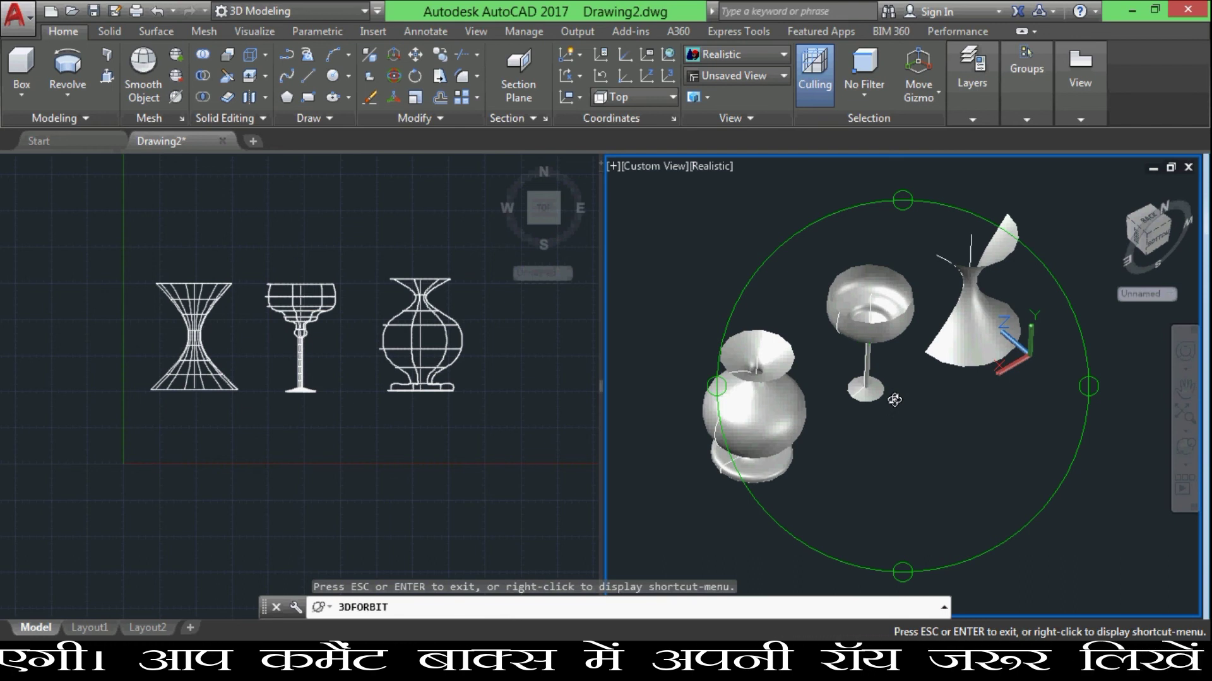
pyautogui.press('Escape')
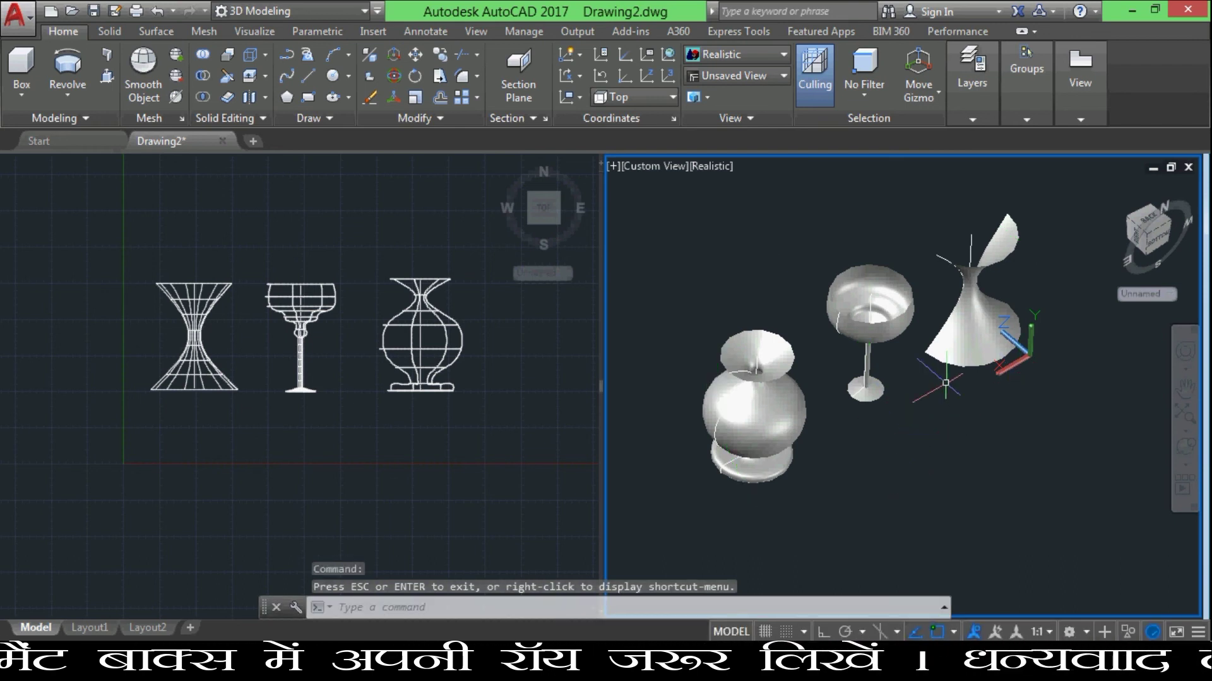
pyautogui.click(746, 329)
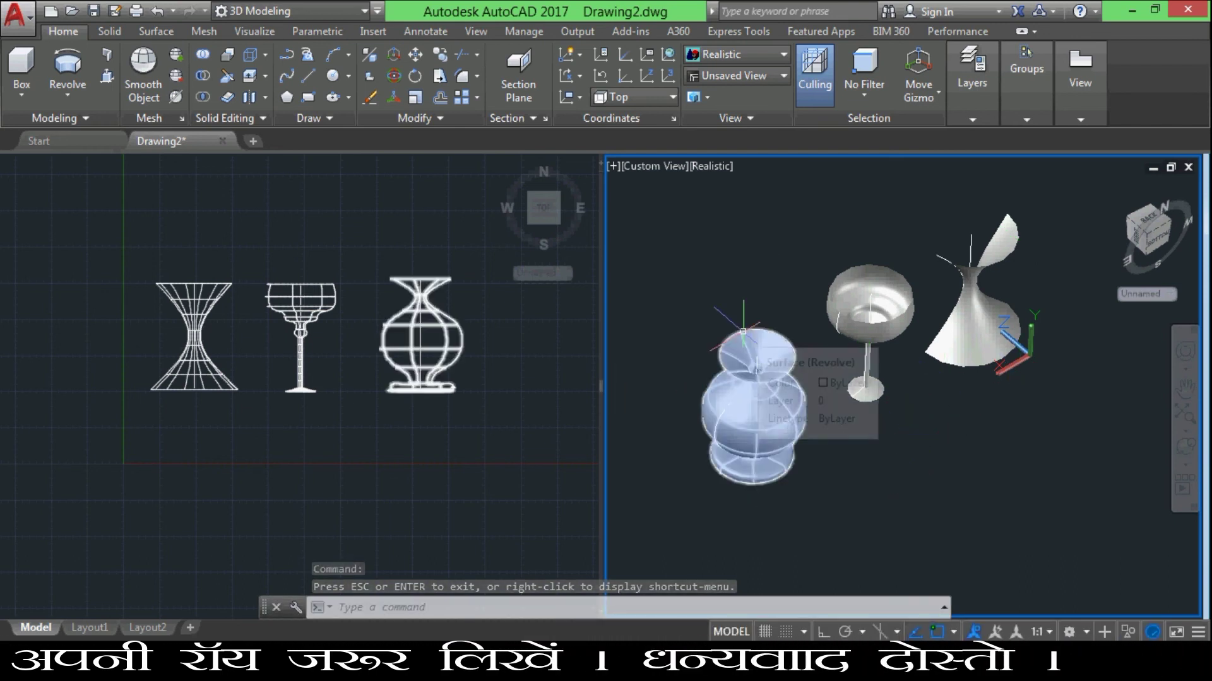
pyautogui.press('Escape')
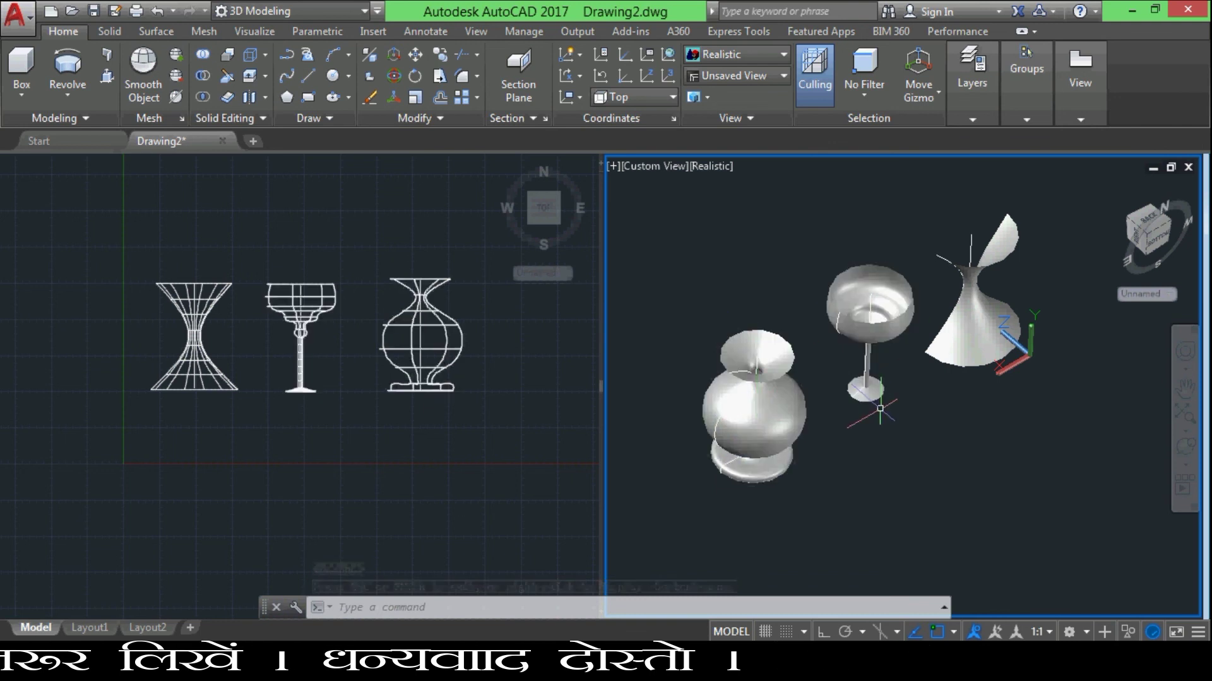